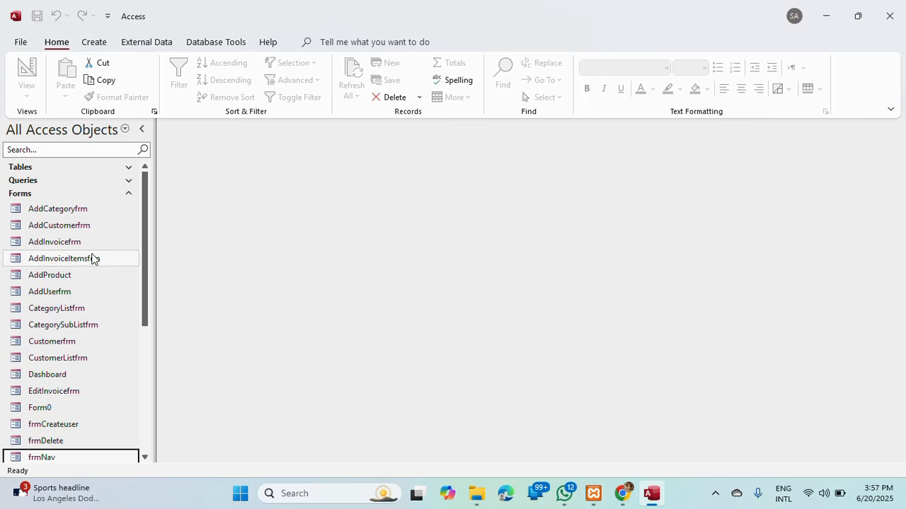
# Step: Open the frmNav form and look through its All Invoice, New Sale and Category List pages
pyautogui.scroll(-3, 120, 198)
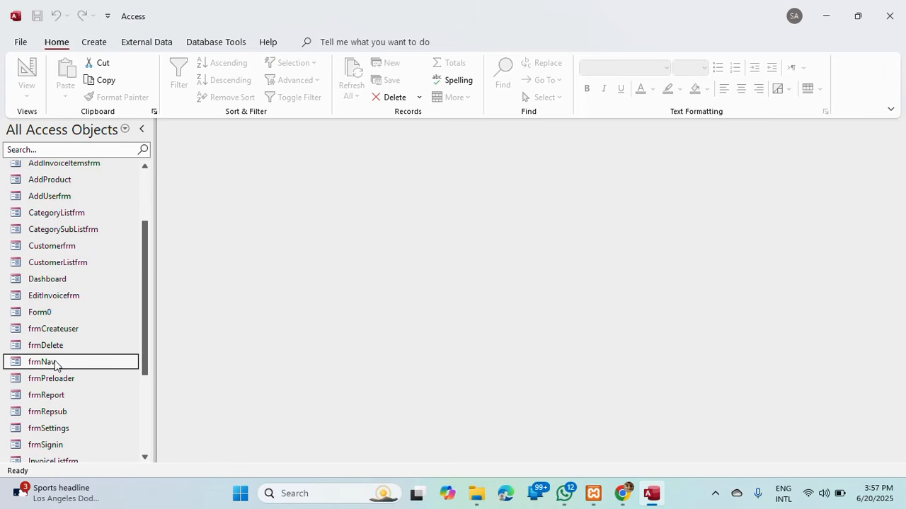
pyautogui.doubleClick(30, 363)
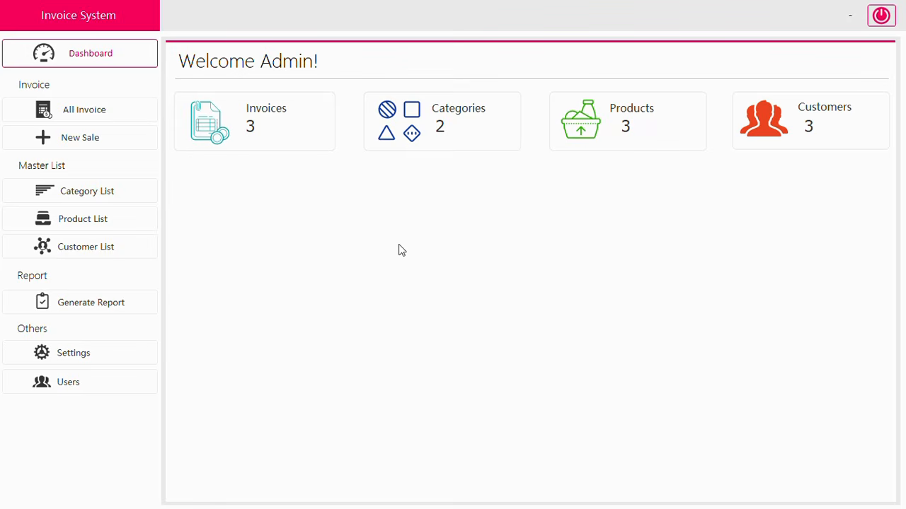
pyautogui.click(74, 114)
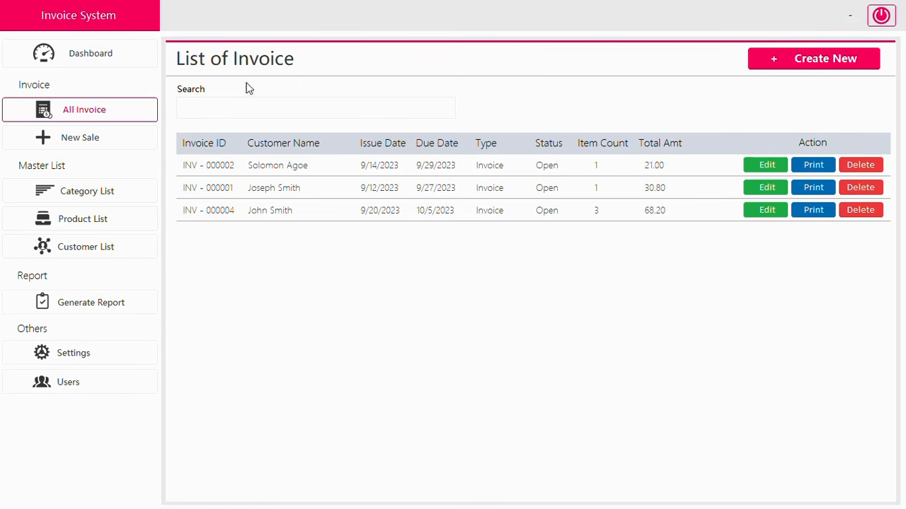
pyautogui.click(91, 140)
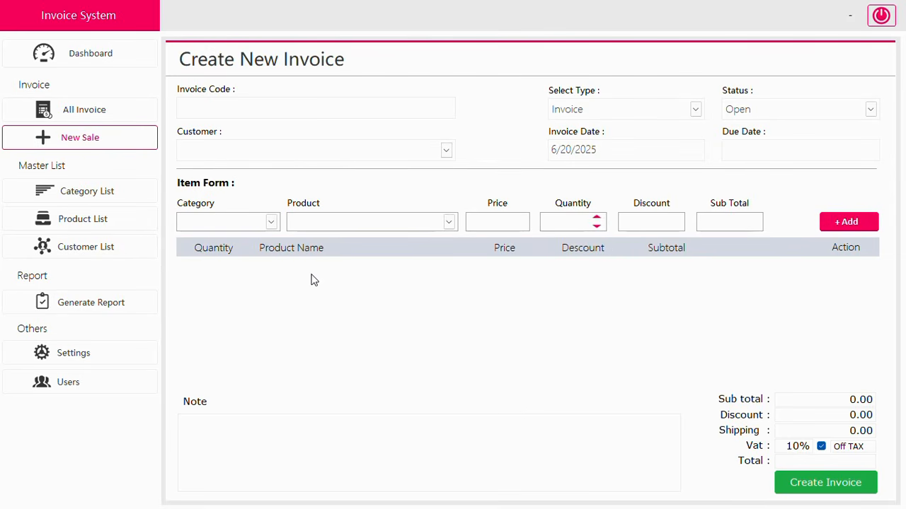
pyautogui.click(81, 198)
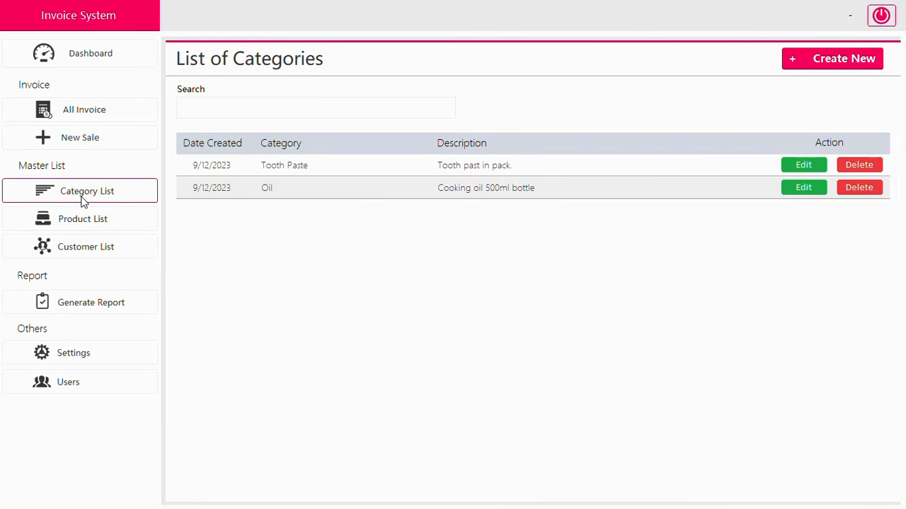
pyautogui.click(836, 59)
pyautogui.click(566, 370)
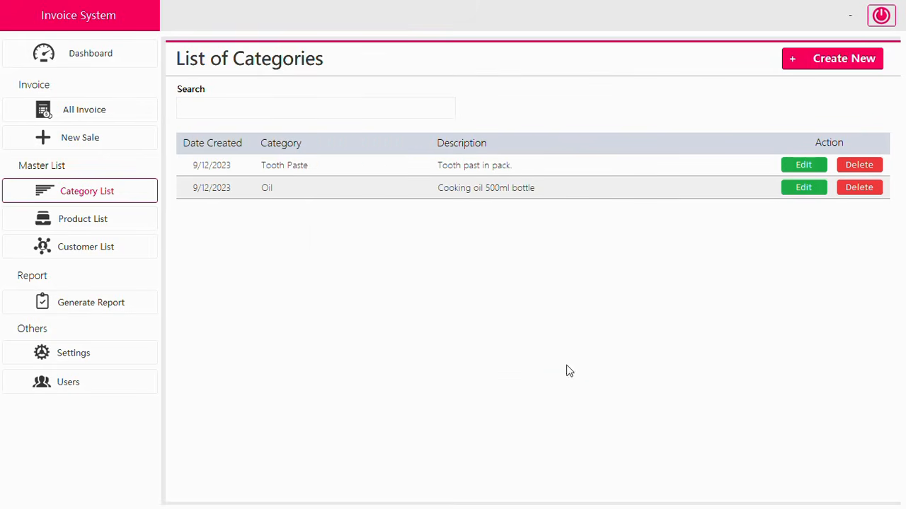
# Step: Look through the Product List, Customer List, Generate Report, Settings and Users pages
pyautogui.click(101, 222)
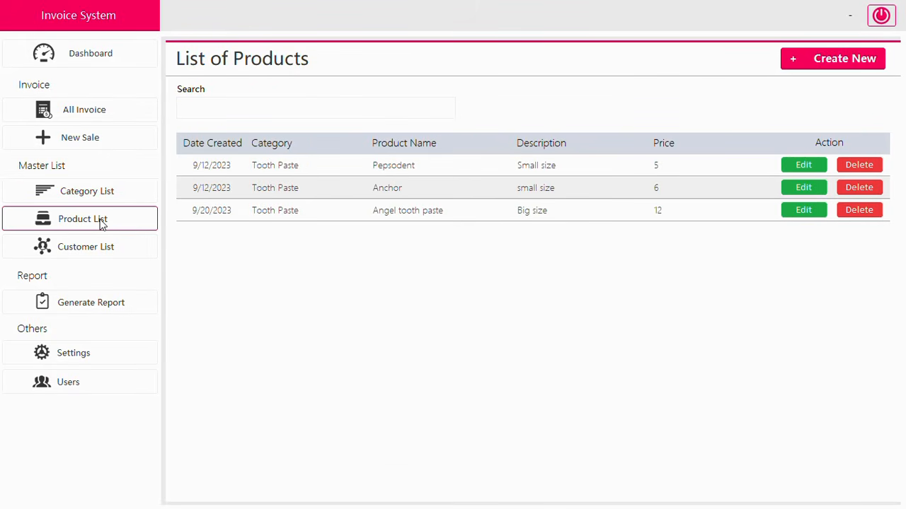
pyautogui.click(110, 259)
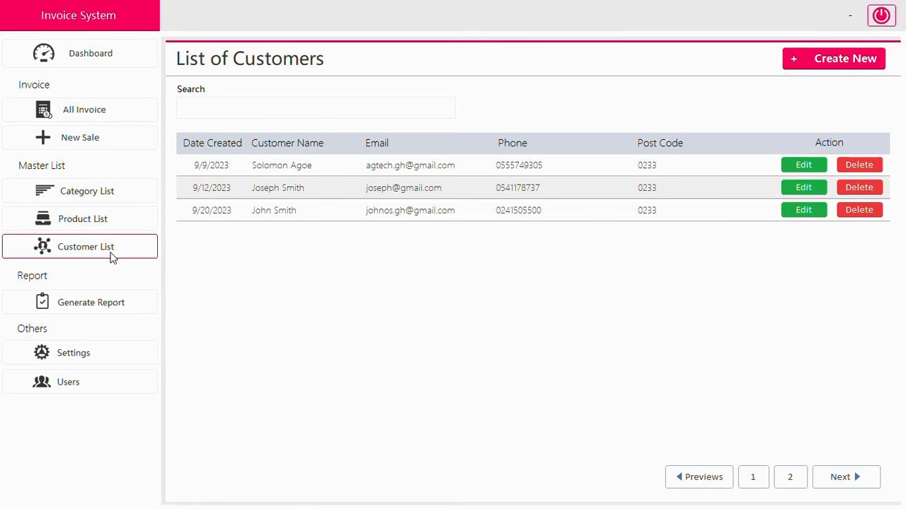
pyautogui.click(107, 306)
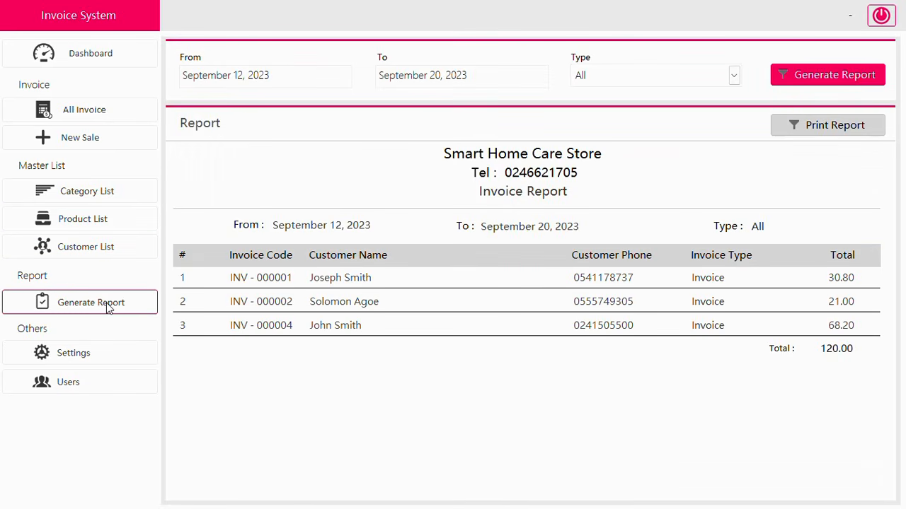
pyautogui.click(82, 353)
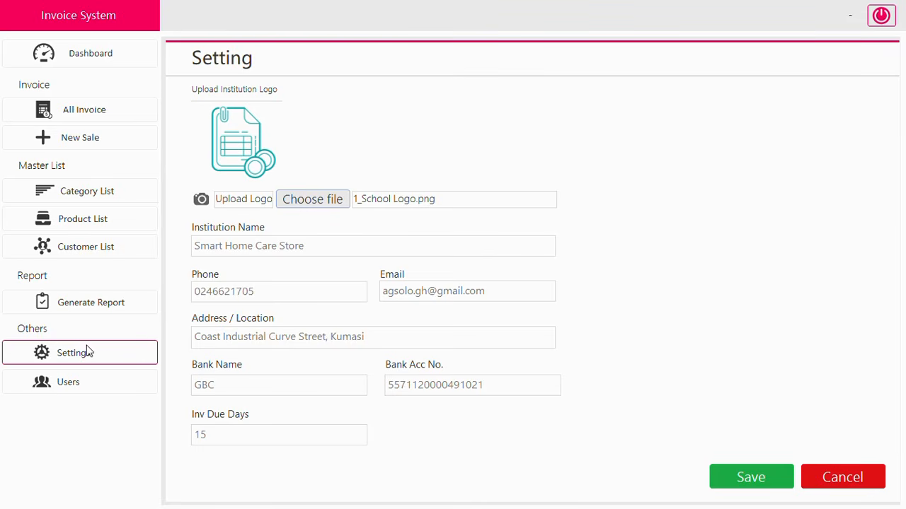
pyautogui.click(98, 391)
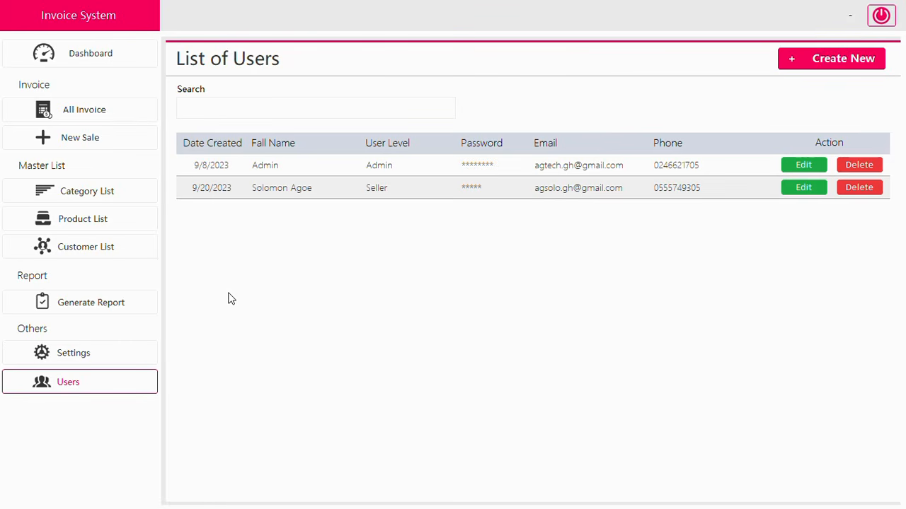
# Step: Close the invoice system's navigation form and exit Access
pyautogui.rightClick(523, 5)
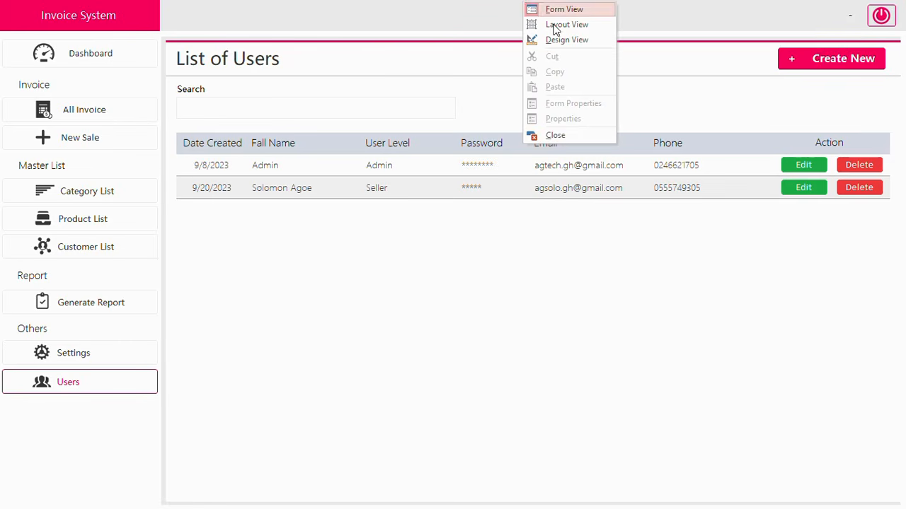
pyautogui.click(574, 133)
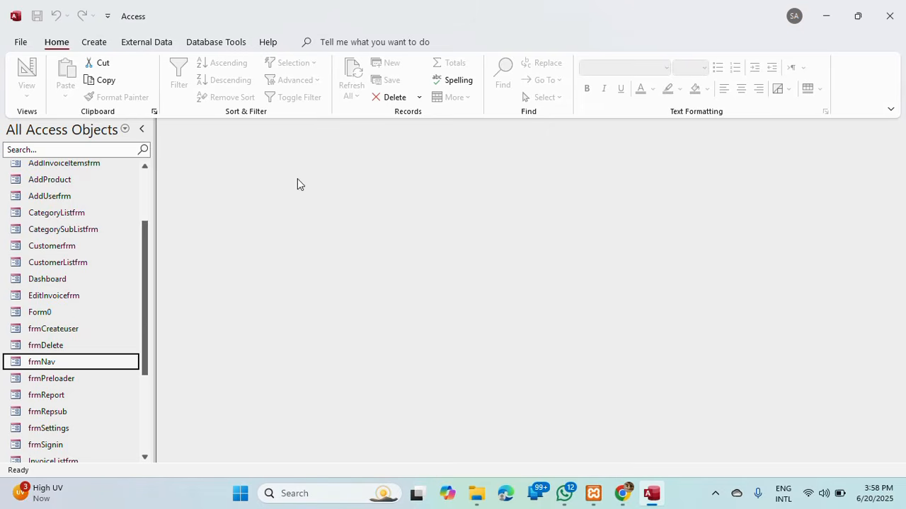
pyautogui.click(889, 16)
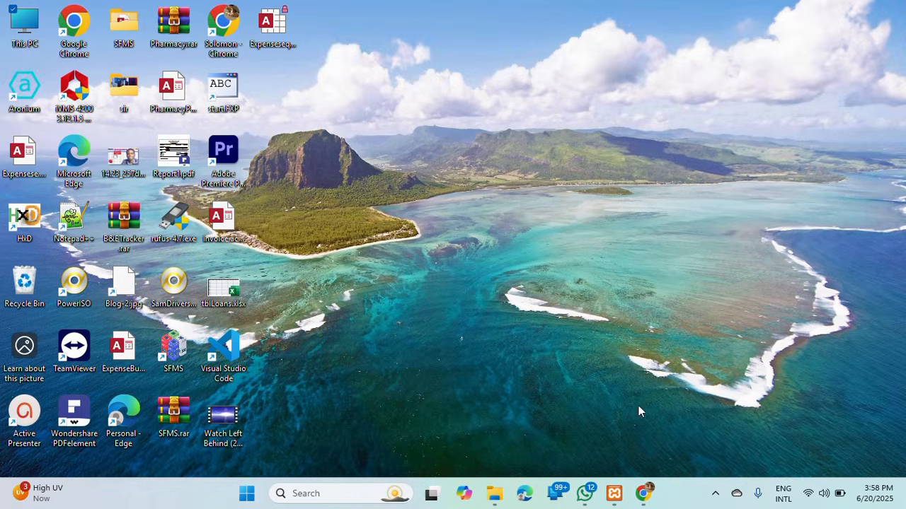
# Step: Search Windows for Access and launch it
pyautogui.click(342, 498)
pyautogui.write('Ac')
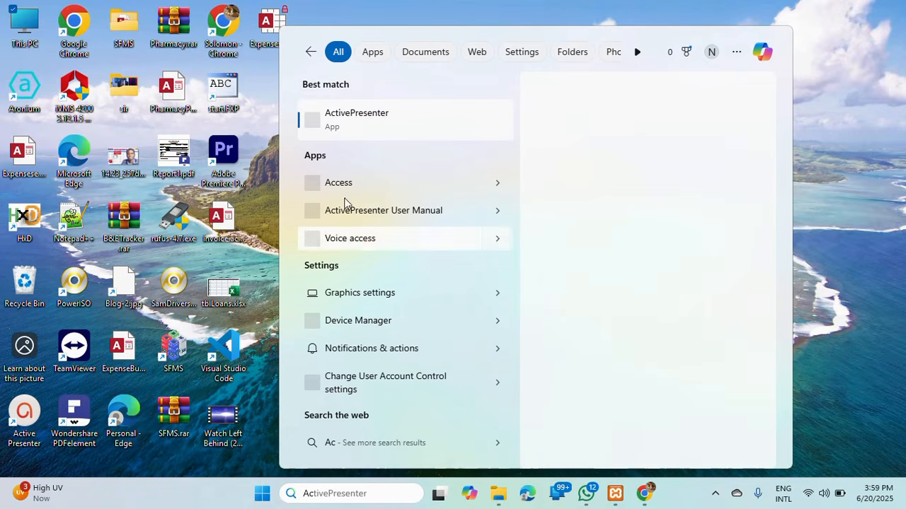
pyautogui.write('s')
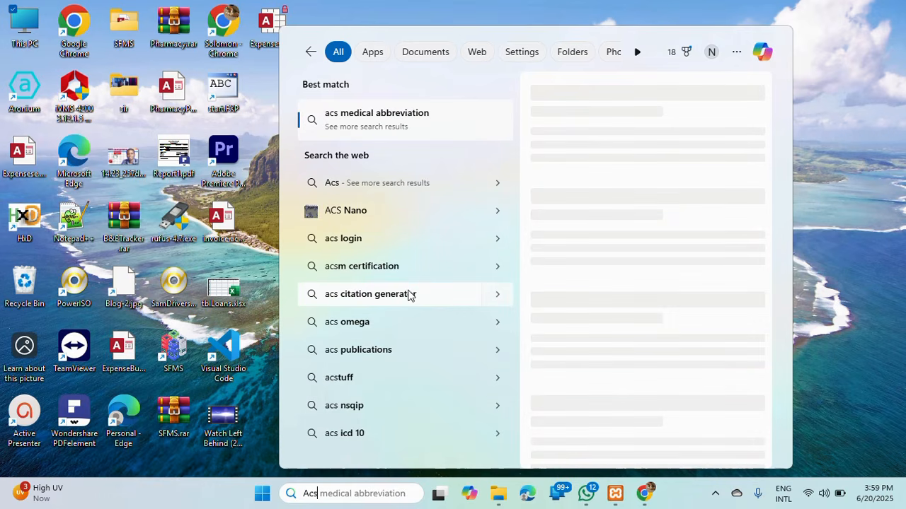
pyautogui.press('BackSpace')
pyautogui.write('c')
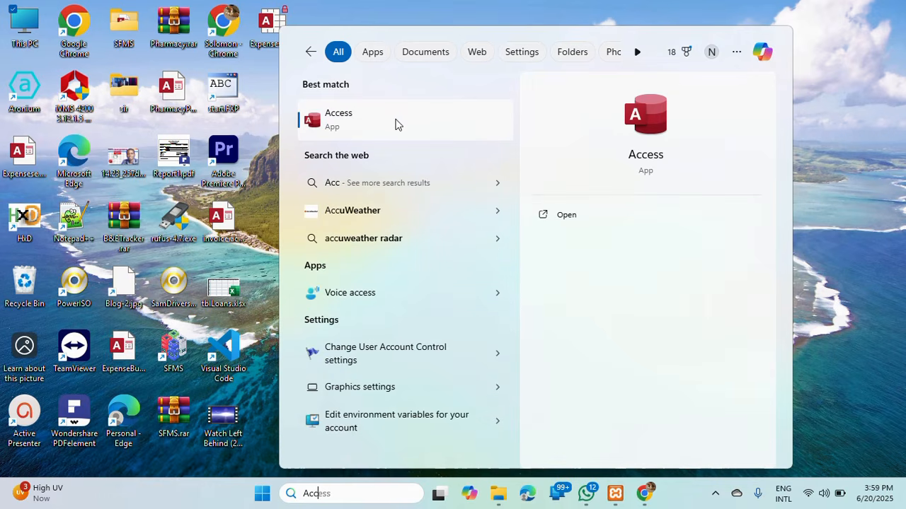
pyautogui.click(397, 124)
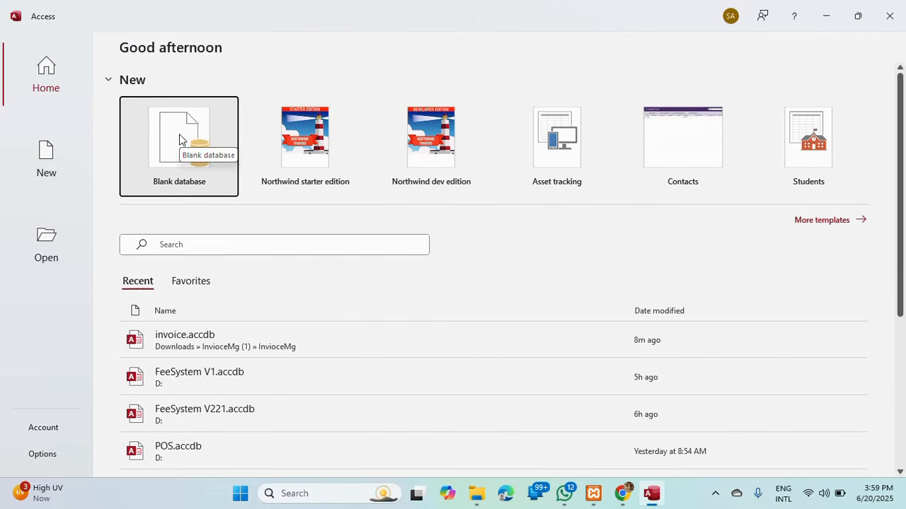
# Step: Start a new blank database and name its file POS
pyautogui.click(179, 134)
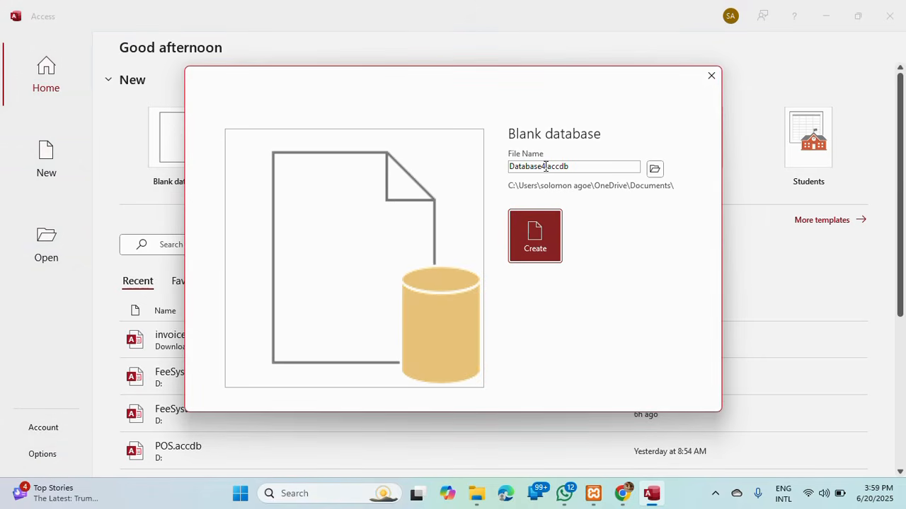
pyautogui.click(545, 166)
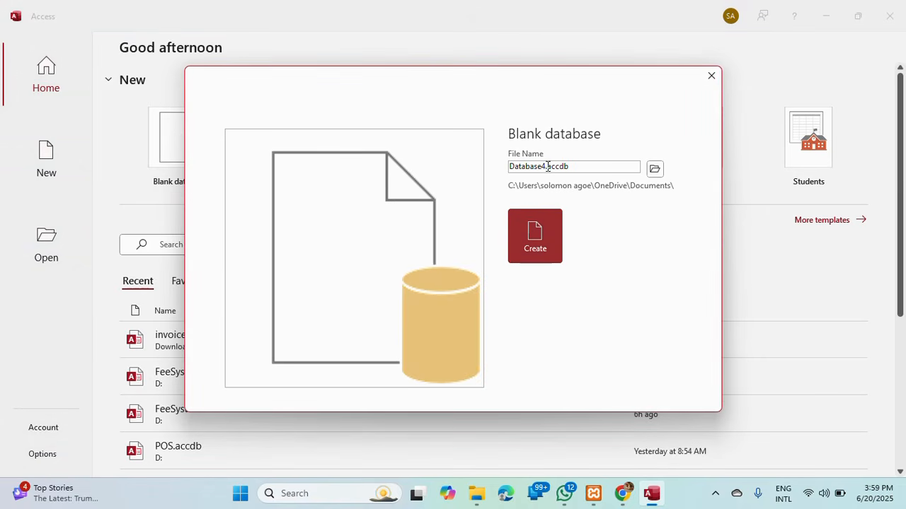
pyautogui.doubleClick(547, 166)
pyautogui.write('POS')
# Step: Choose Local Disk (D:) as the location for the POS database and create it
pyautogui.click(655, 170)
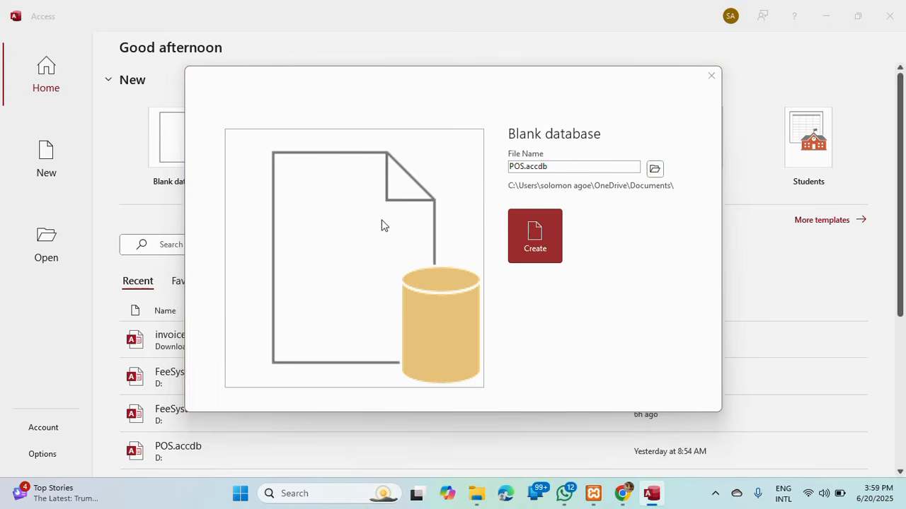
pyautogui.scroll(-3, 210, 176)
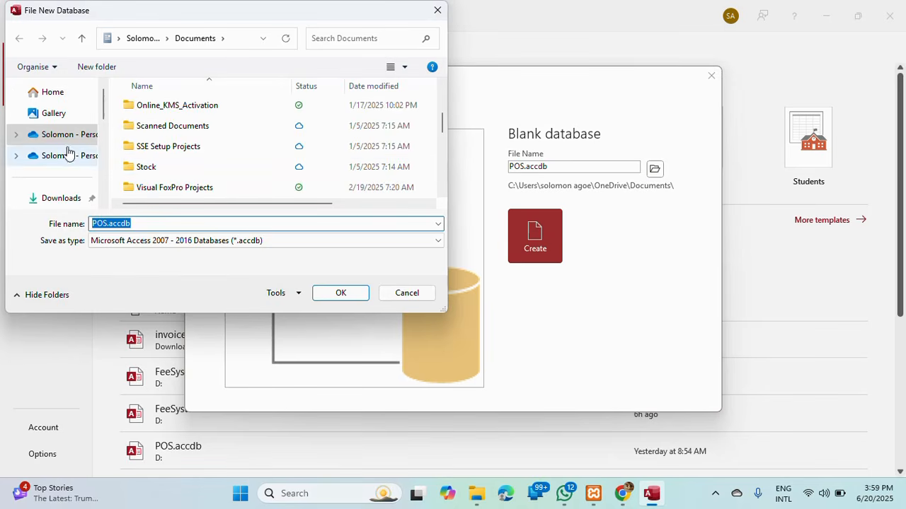
pyautogui.scroll(-3, 68, 145)
pyautogui.scroll(-1, 70, 174)
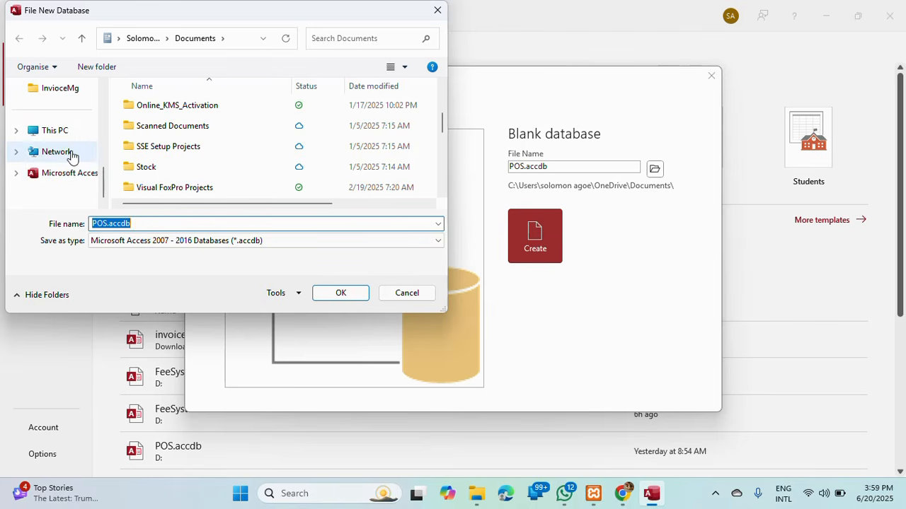
pyautogui.scroll(5, 70, 151)
pyautogui.scroll(1, 71, 150)
pyautogui.scroll(-3, 69, 176)
pyautogui.scroll(1, 60, 177)
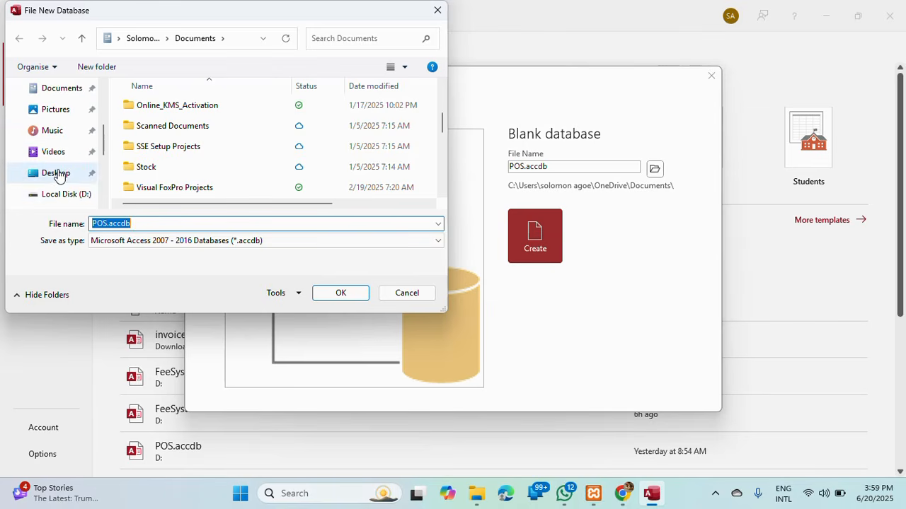
pyautogui.click(64, 195)
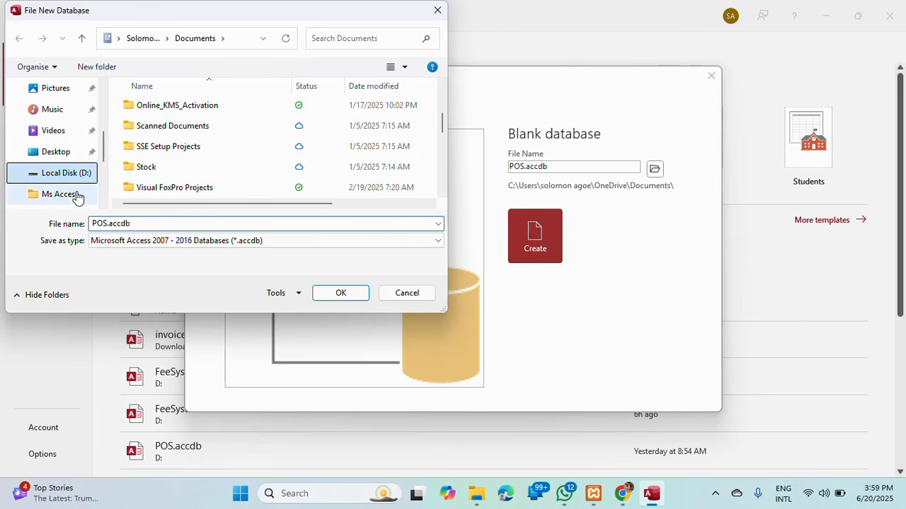
pyautogui.click(352, 296)
pyautogui.click(547, 240)
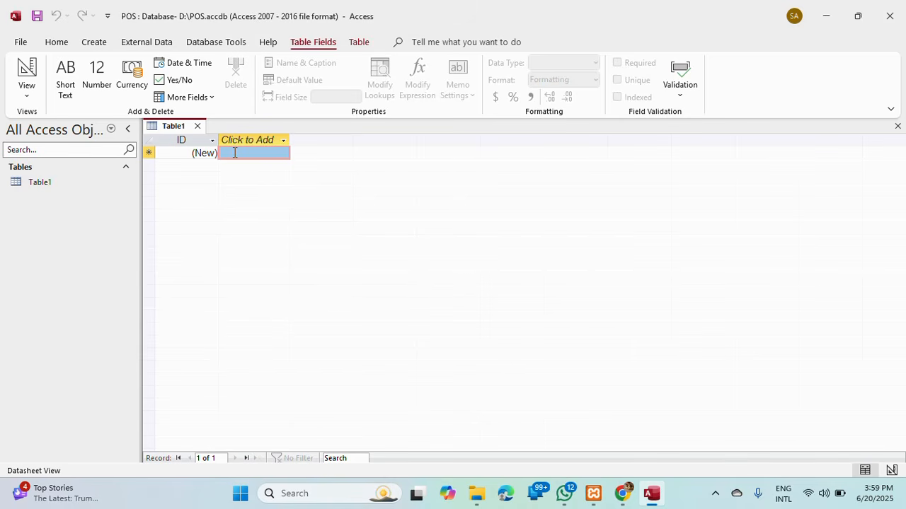
# Step: Close the default table and start a new table in Design View
pyautogui.click(198, 128)
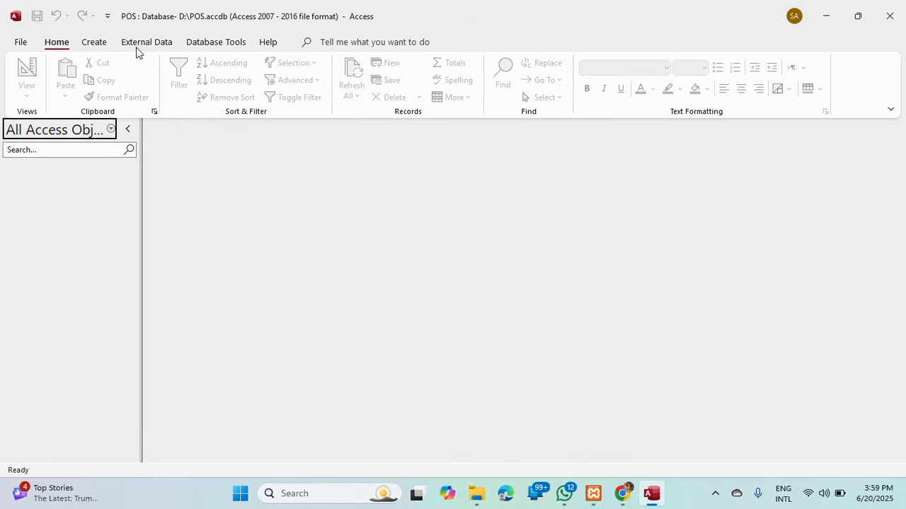
pyautogui.click(97, 46)
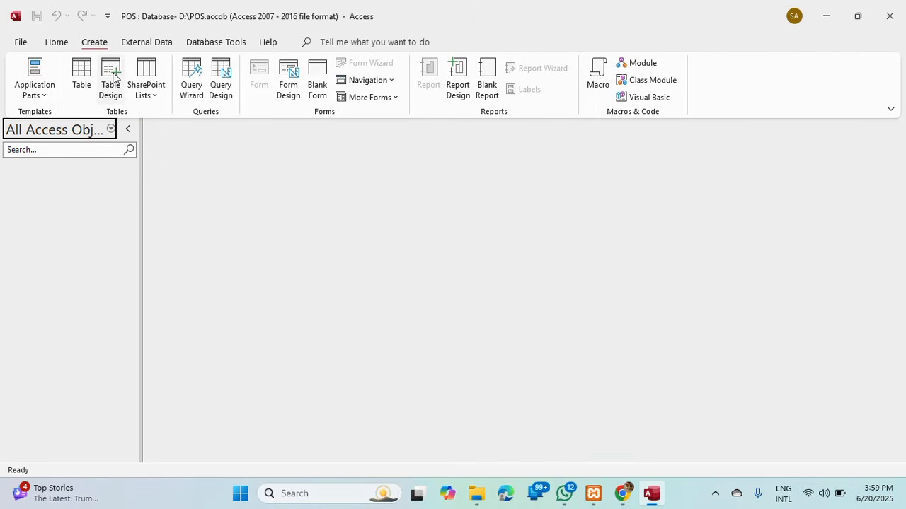
pyautogui.click(111, 78)
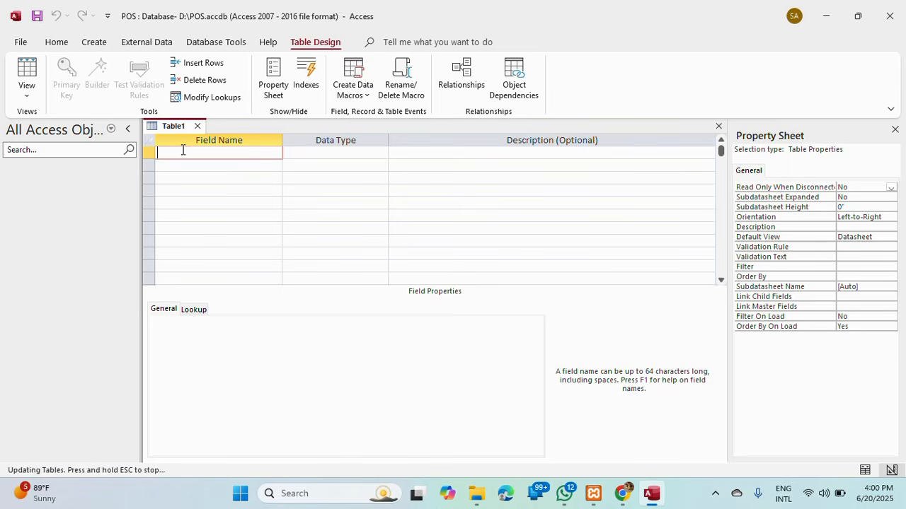
# Step: Add an ID field with the AutoNumber data type and make it the primary key
pyautogui.write('ID')
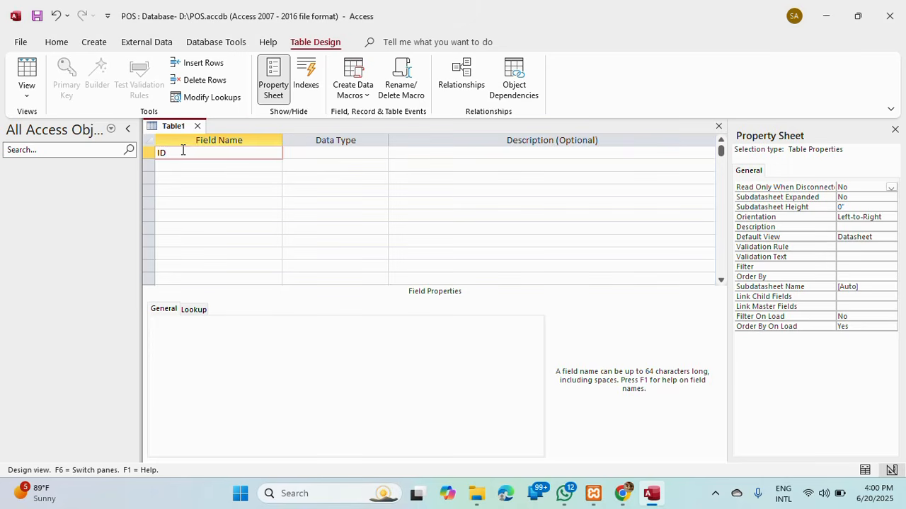
pyautogui.click(328, 152)
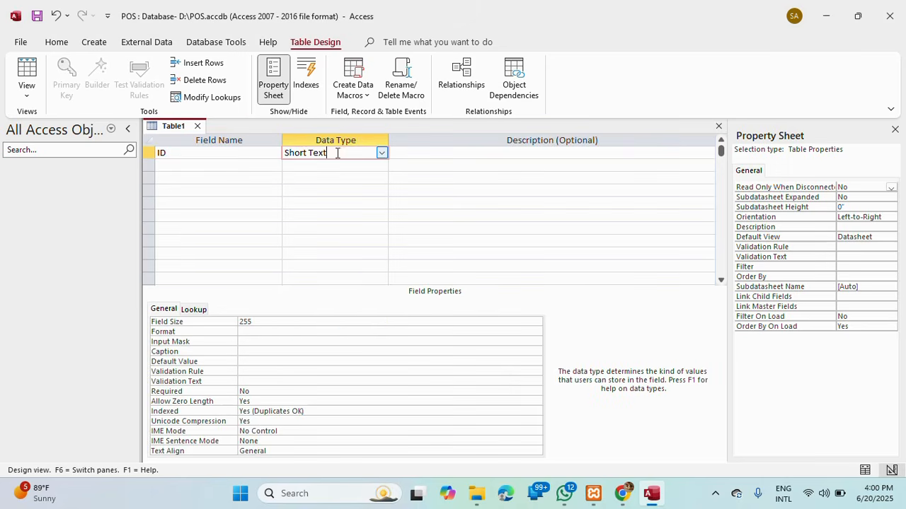
pyautogui.click(381, 153)
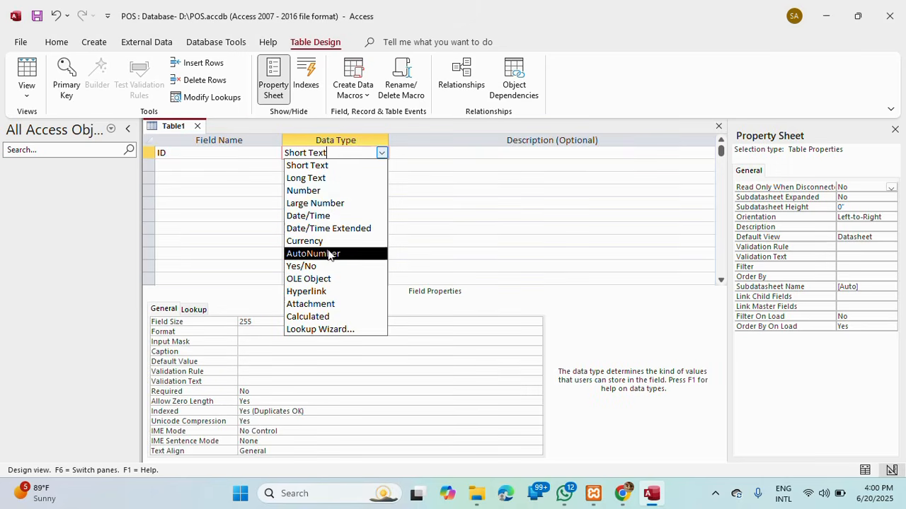
pyautogui.click(313, 253)
pyautogui.click(150, 153)
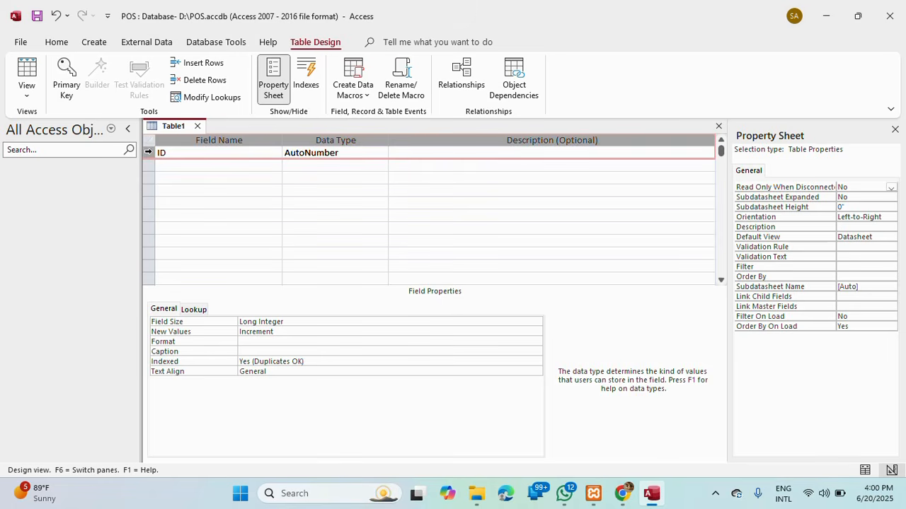
pyautogui.click(71, 78)
# Step: Add a Category field with the Short Text data type below the ID field
pyautogui.click(180, 164)
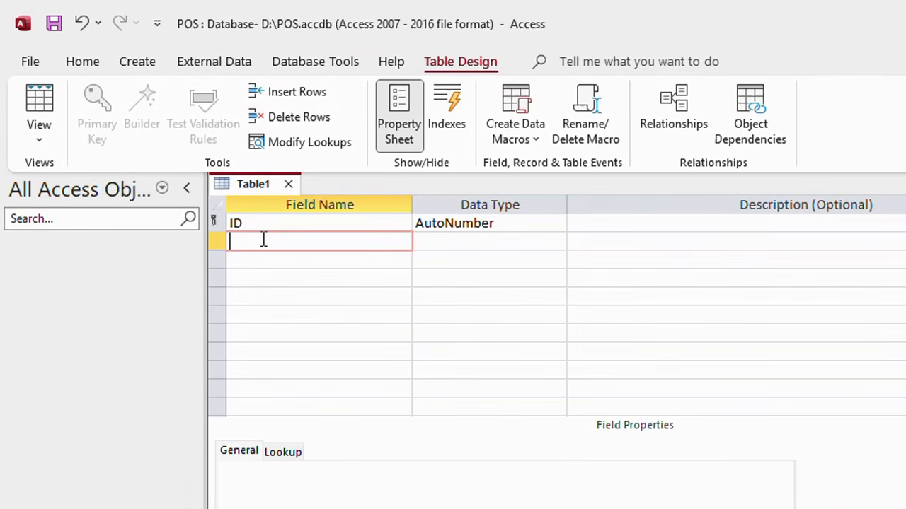
pyautogui.write('Cate')
pyautogui.write('g')
pyautogui.write('ero')
pyautogui.press('BackSpace')
pyautogui.press('BackSpace')
pyautogui.press('BackSpace')
pyautogui.write('ory')
pyautogui.press('BackSpace')
pyautogui.press('BackSpace')
pyautogui.press('BackSpace')
pyautogui.write('ory')
pyautogui.click(330, 261)
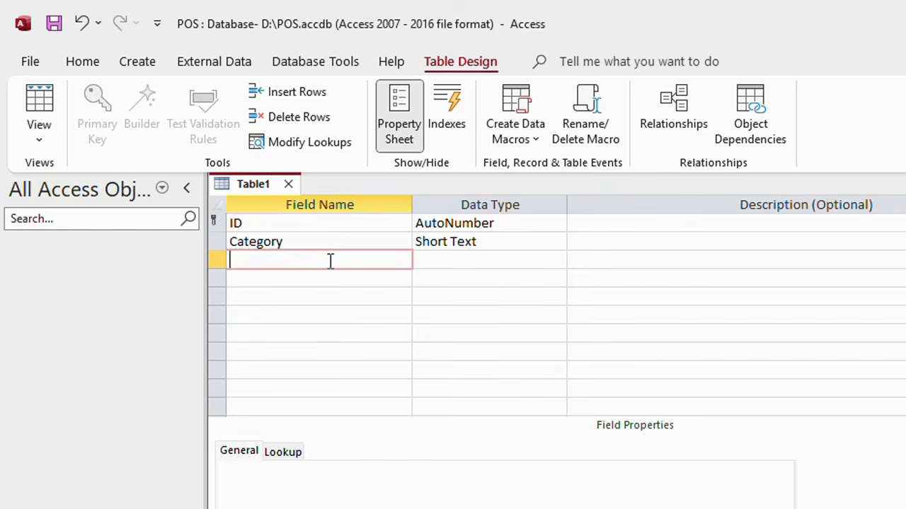
# Step: Add a Description field with the Short Text data type below the Category field
pyautogui.write('D')
pyautogui.write('es')
pyautogui.write('crio')
pyautogui.write('ption')
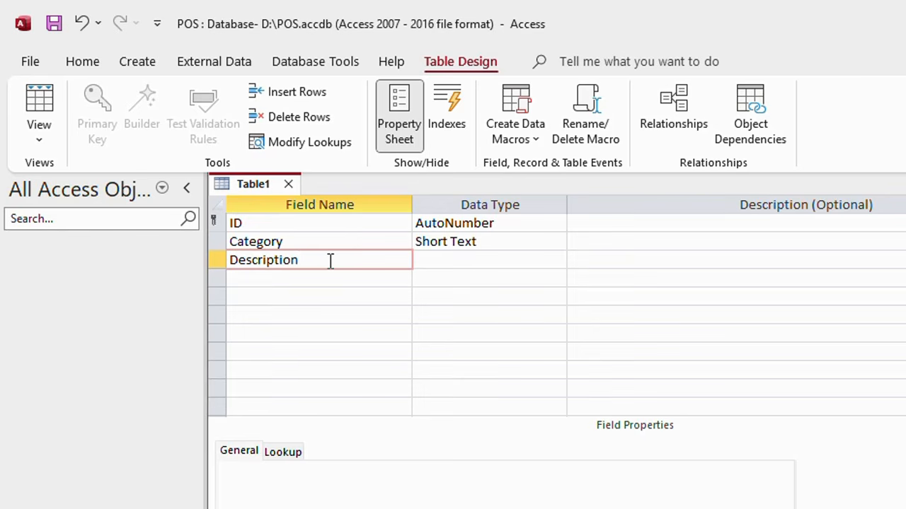
pyautogui.click(456, 264)
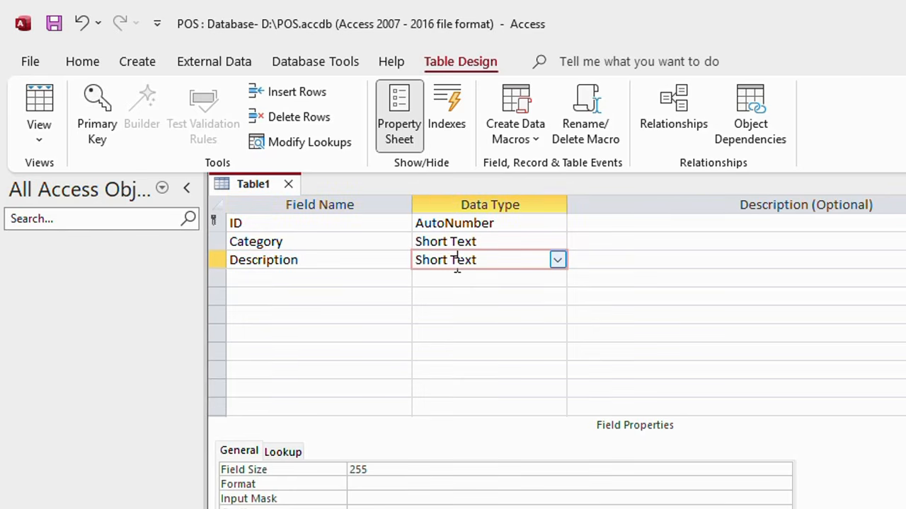
pyautogui.click(558, 260)
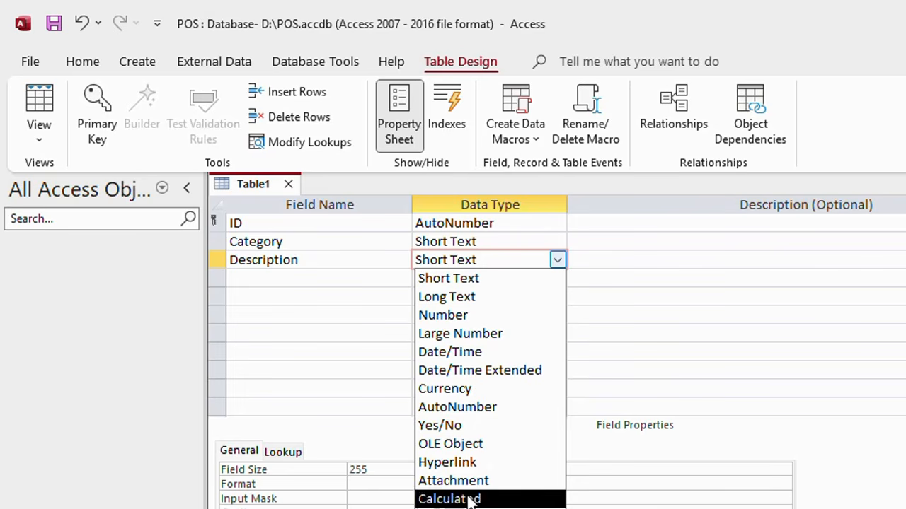
pyautogui.click(429, 280)
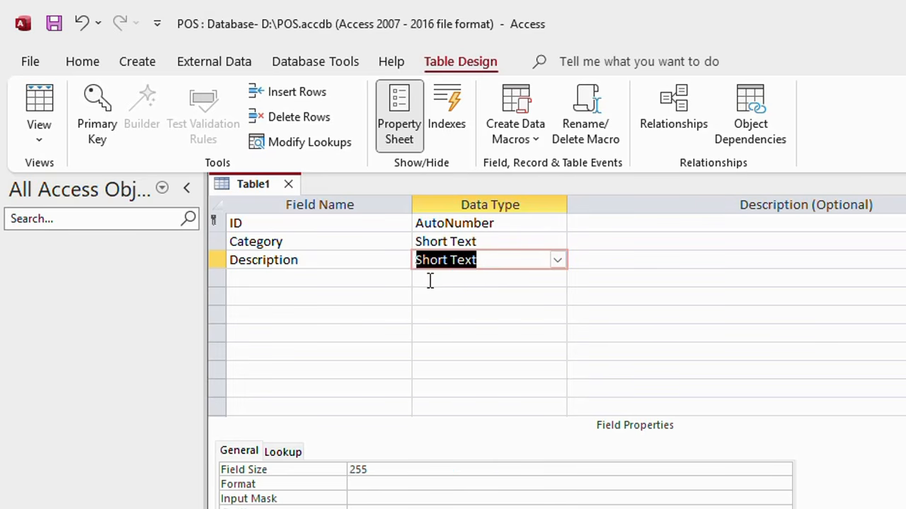
# Step: Add a CreatedOn field with the Date/Time data type below the Description field
pyautogui.click(259, 277)
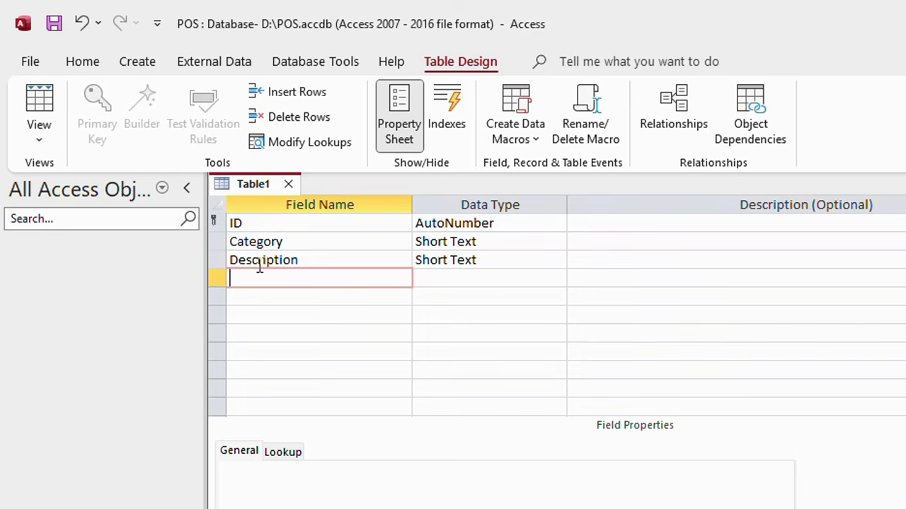
pyautogui.write('CreatedOn')
pyautogui.click(448, 279)
pyautogui.click(558, 278)
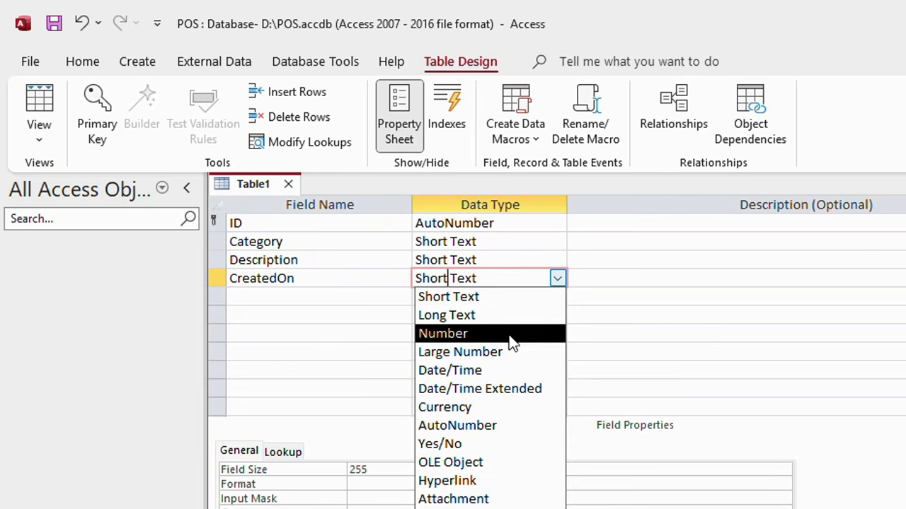
pyautogui.click(499, 370)
# Step: Set the CreatedOn field's format to dd-mmm-yyyy
pyautogui.click(384, 468)
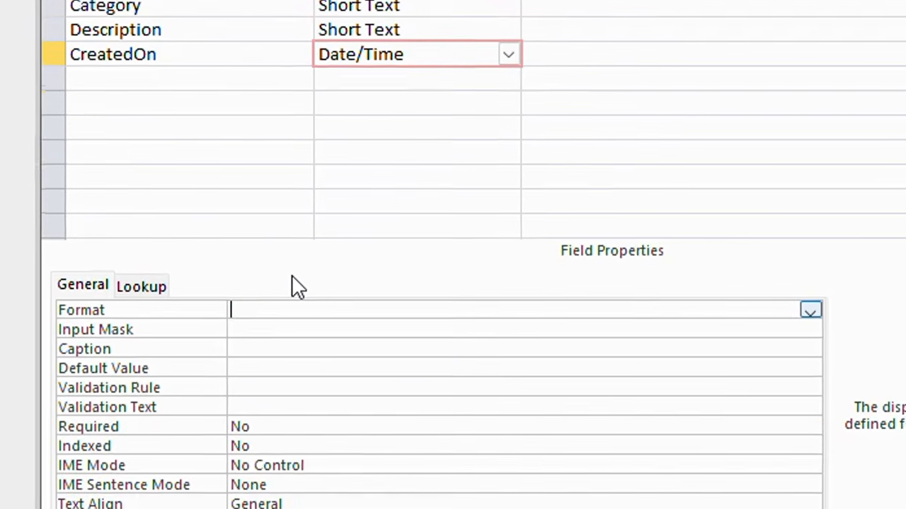
pyautogui.write('dd-mmm')
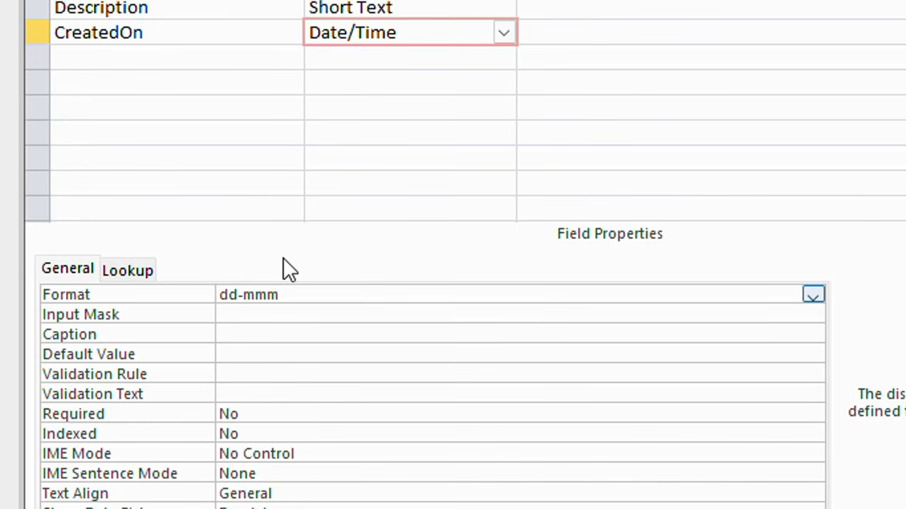
pyautogui.write('-yyyy')
pyautogui.moveTo(229, 295); pyautogui.dragTo(268, 294)
pyautogui.click(306, 295)
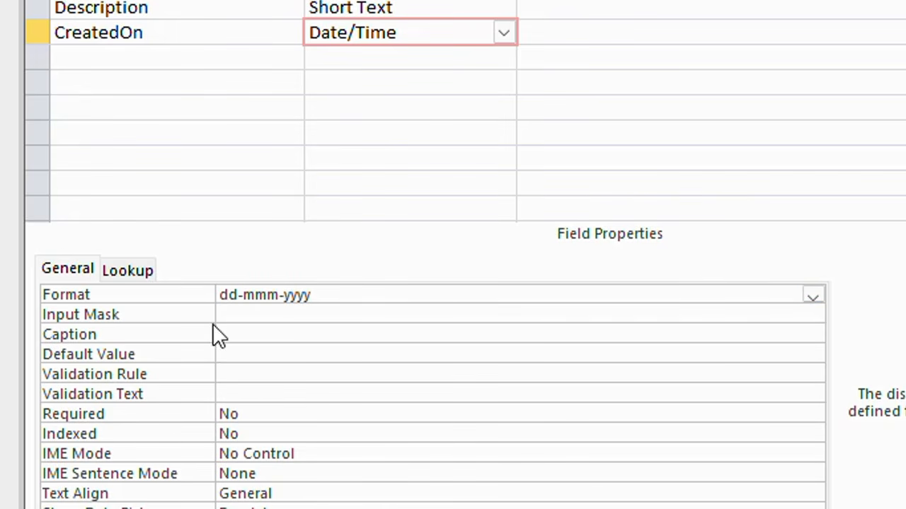
# Step: Set the CreatedOn field's default value to =Date()
pyautogui.click(235, 356)
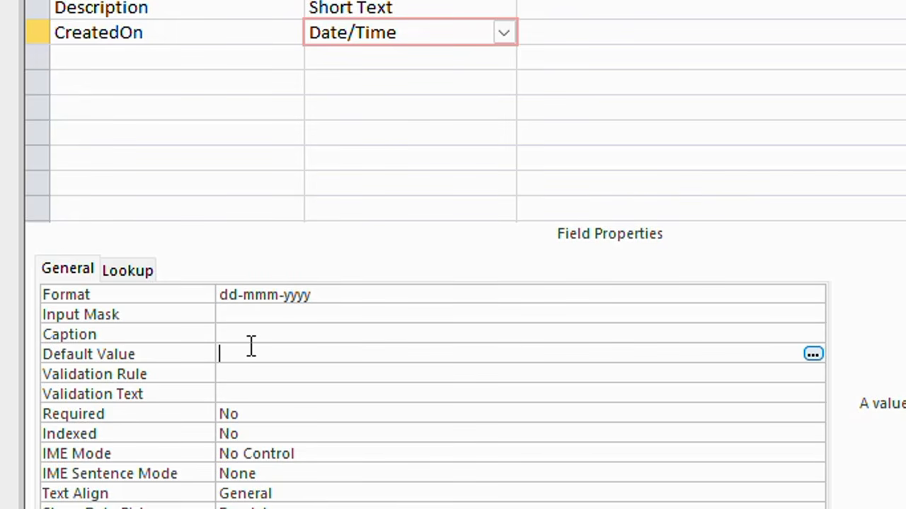
pyautogui.write('=')
pyautogui.write('=')
pyautogui.press('BackSpace')
pyautogui.write('=Dta')
pyautogui.press('BackSpace')
pyautogui.press('BackSpace')
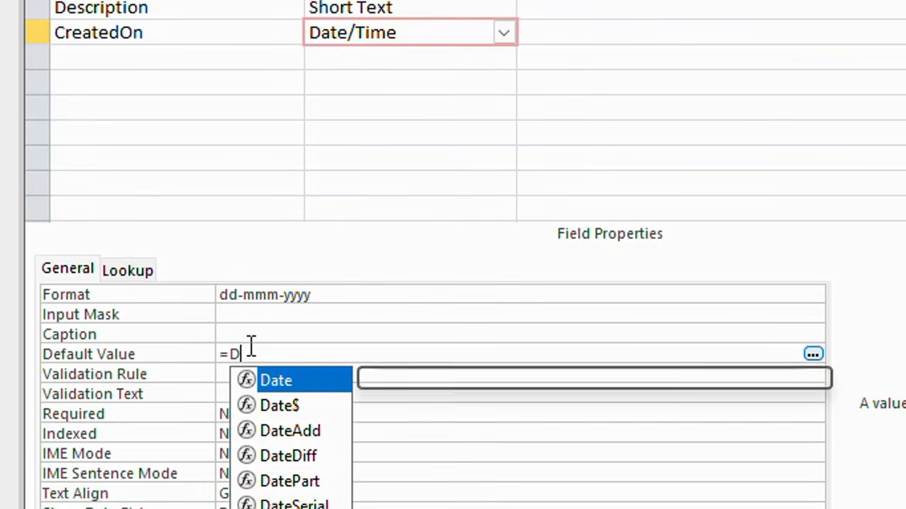
pyautogui.write('ate(')
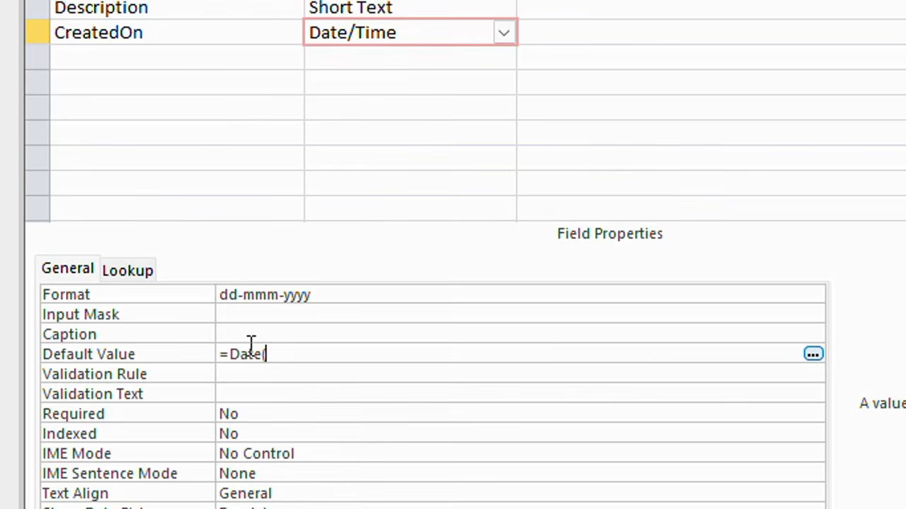
pyautogui.write(')')
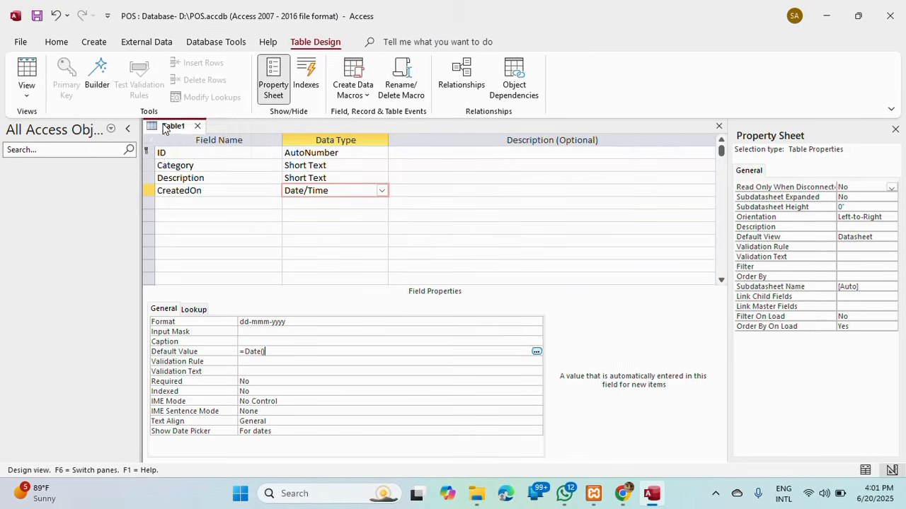
# Step: Save the table as tblCategory and close it
pyautogui.rightClick(145, 43)
pyautogui.click(172, 53)
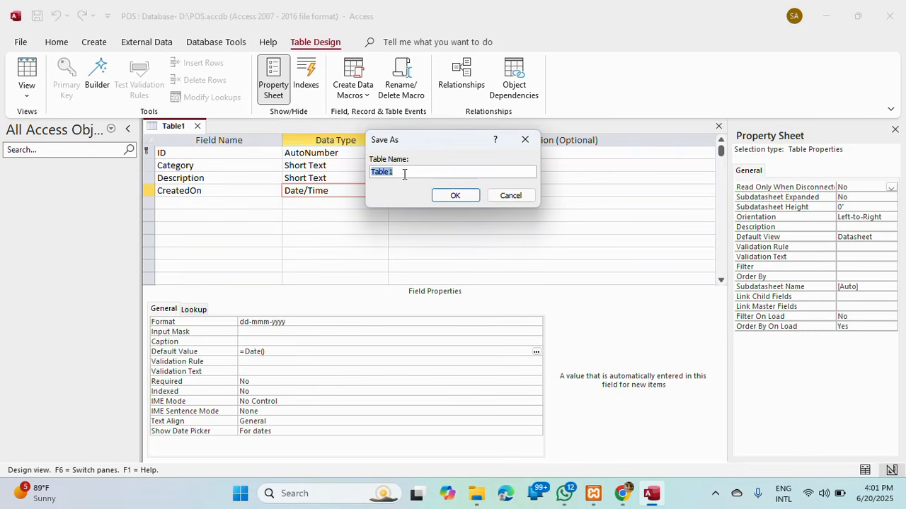
pyautogui.write('tblCategory')
pyautogui.click(455, 196)
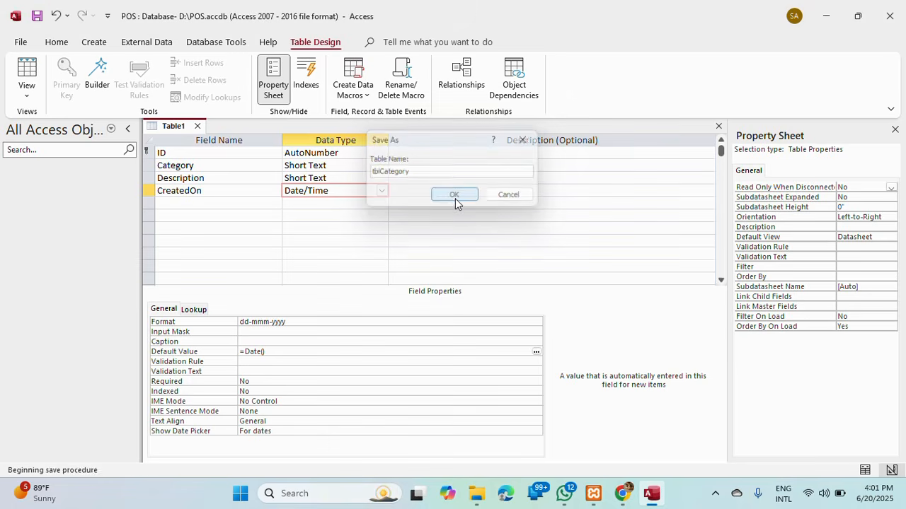
pyautogui.click(215, 126)
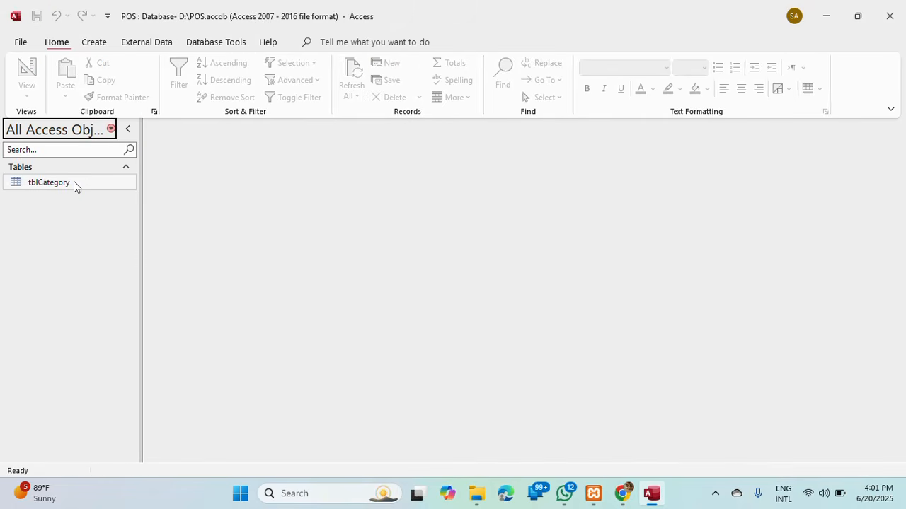
# Step: Open tblCategory in Datasheet View, check the CreatedOn date format in the new record, and close the table
pyautogui.doubleClick(47, 182)
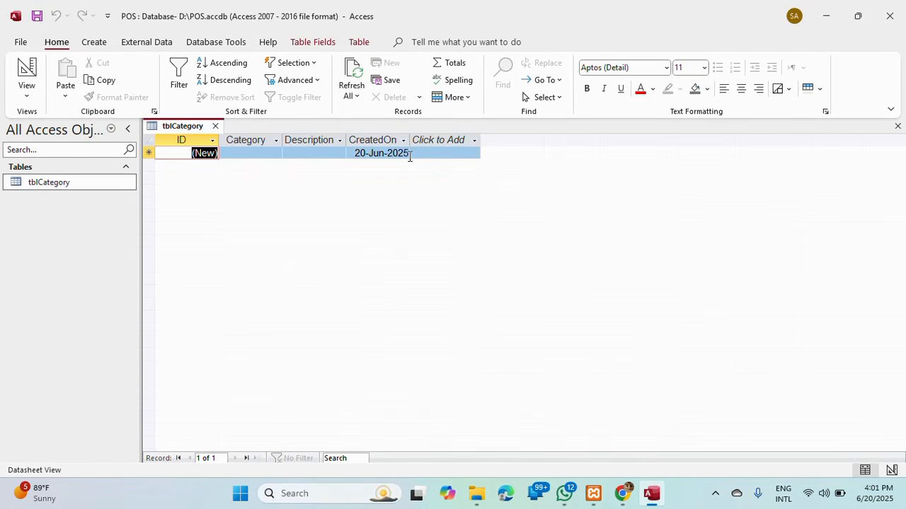
pyautogui.click(348, 152)
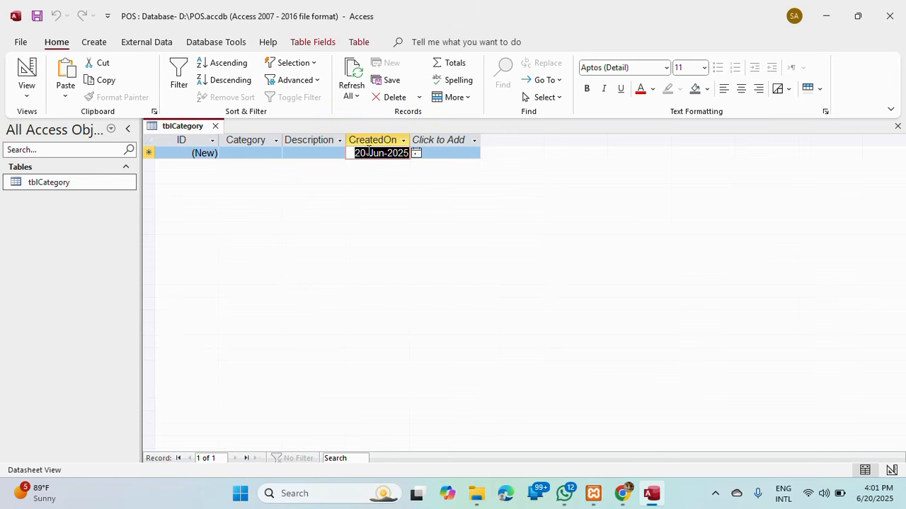
pyautogui.click(368, 151)
pyautogui.moveTo(373, 152); pyautogui.dragTo(380, 154)
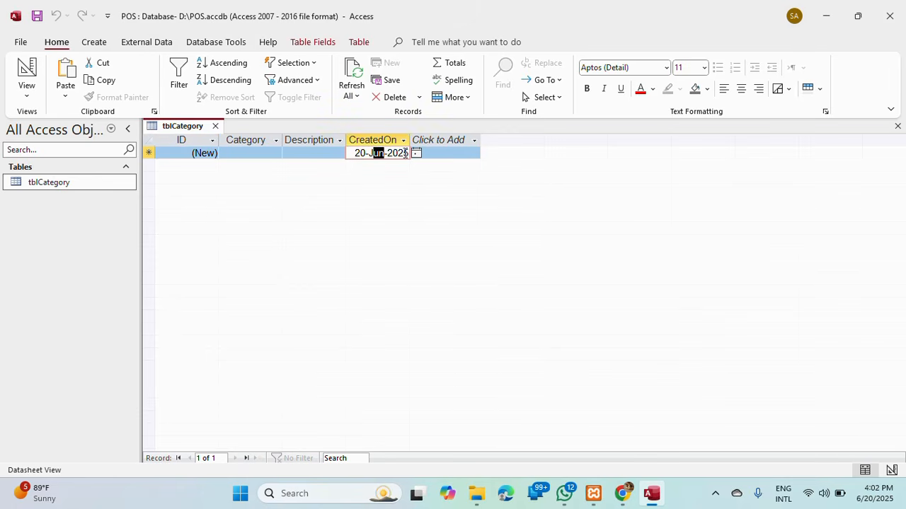
pyautogui.click(429, 151)
pyautogui.click(215, 126)
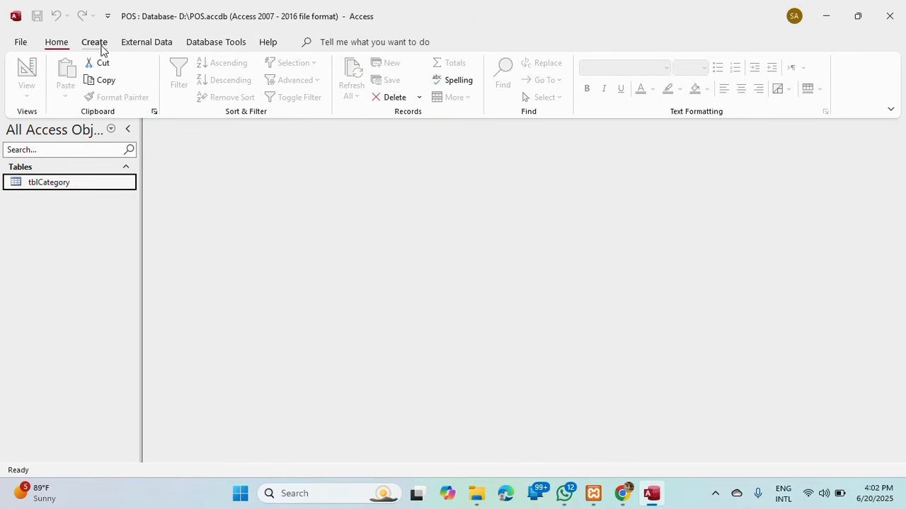
# Step: Start a new table in Design View with an AutoNumber ID field as its primary key
pyautogui.click(95, 42)
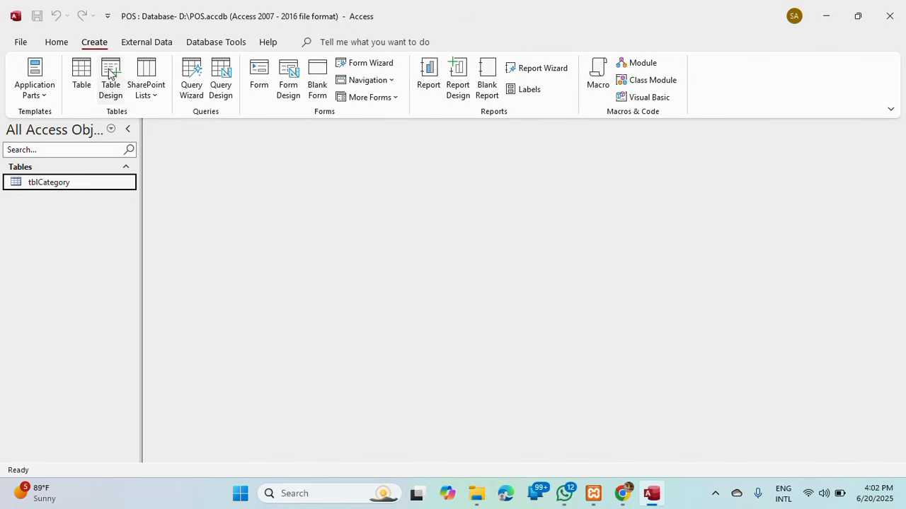
pyautogui.click(111, 73)
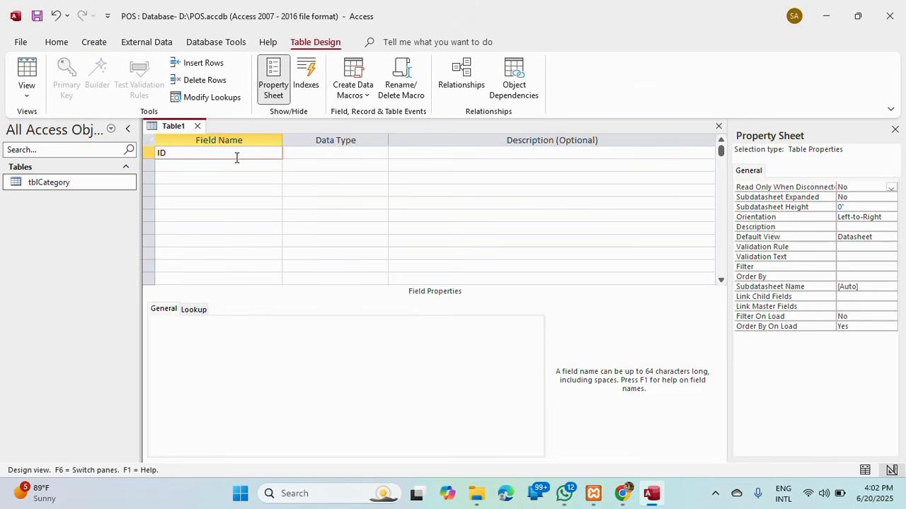
pyautogui.press('Tab')
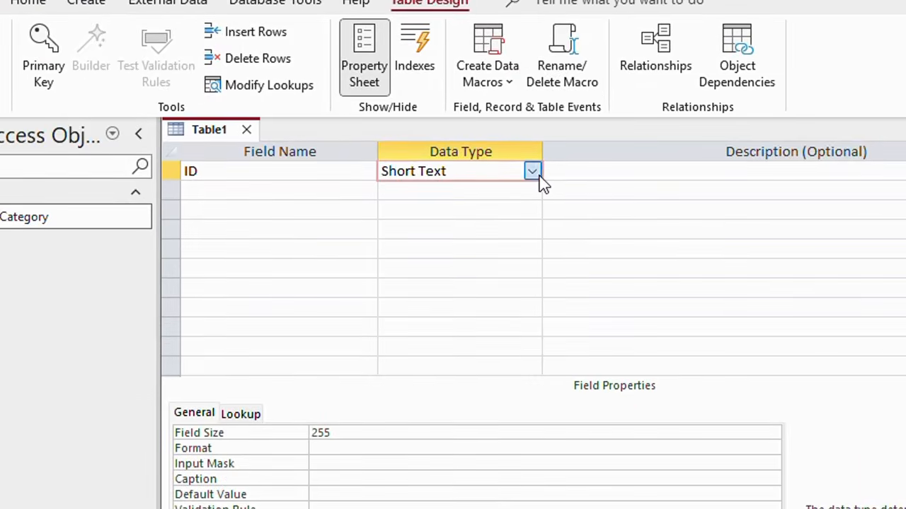
pyautogui.click(381, 153)
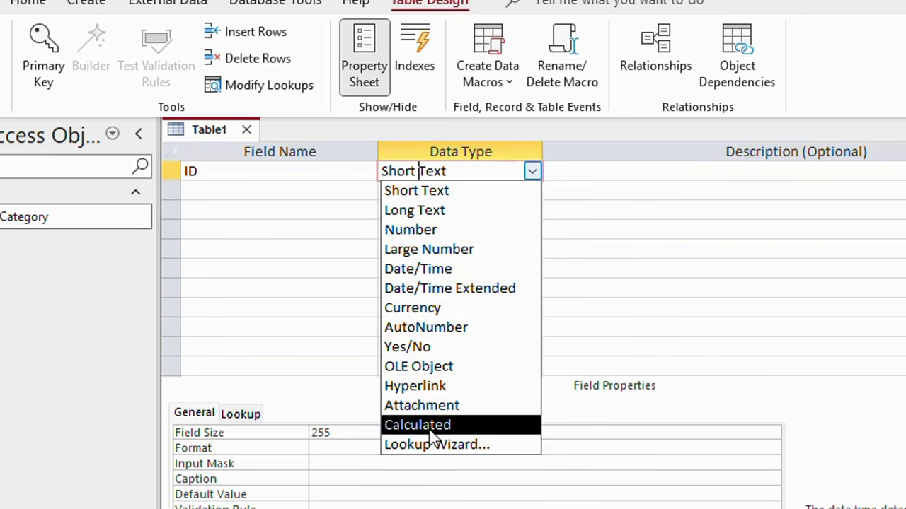
pyautogui.click(447, 333)
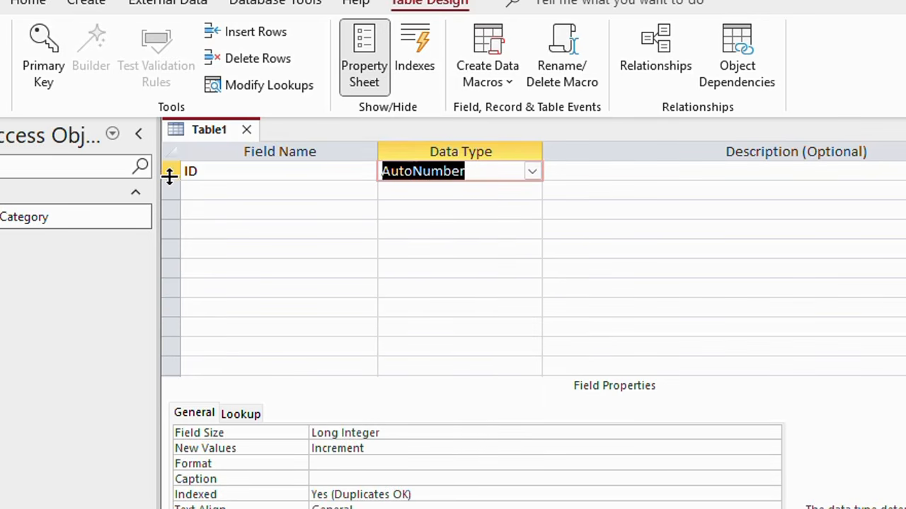
pyautogui.click(170, 177)
pyautogui.click(43, 55)
# Step: Add a CategoryID field with the Number data type below the ID field
pyautogui.click(232, 179)
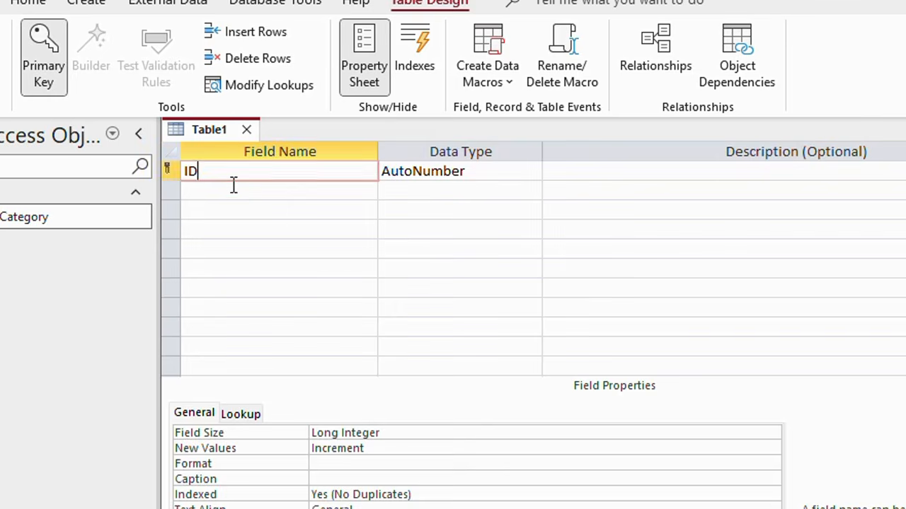
pyautogui.click(233, 186)
pyautogui.write('C')
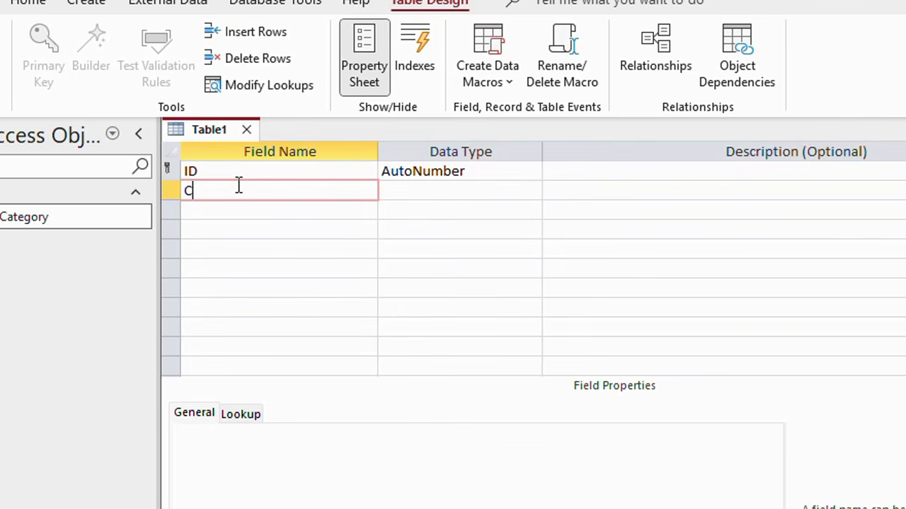
pyautogui.write('ategoryID')
pyautogui.click(463, 190)
pyautogui.click(532, 192)
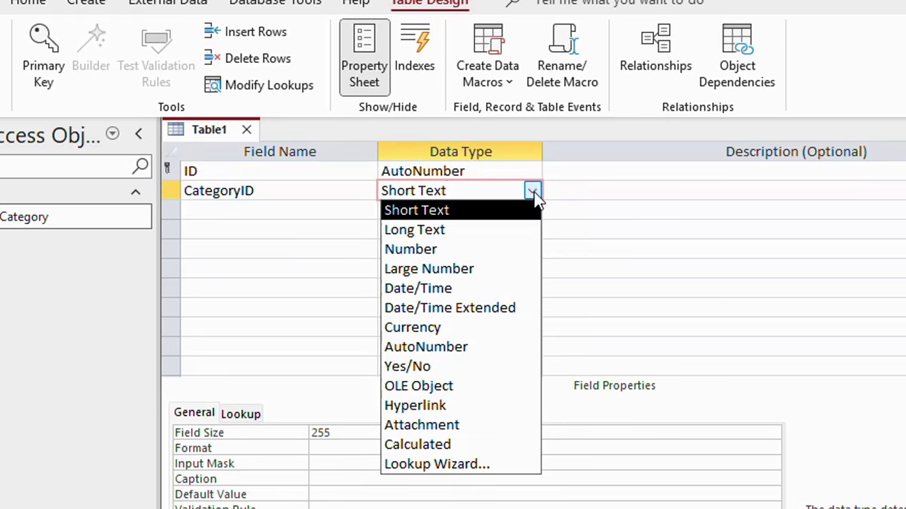
pyautogui.click(457, 249)
# Step: Add a ProductName field with the Short Text data type below the CategoryID field
pyautogui.click(227, 205)
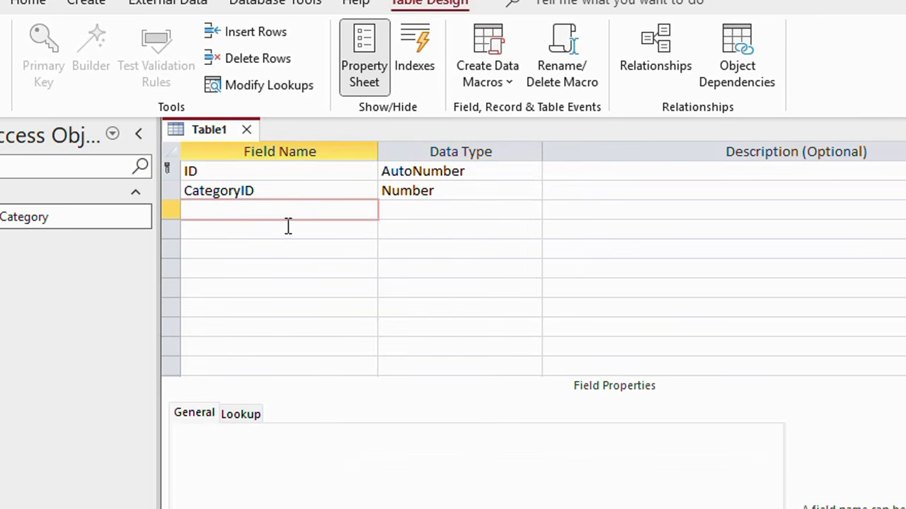
pyautogui.write('ProductName')
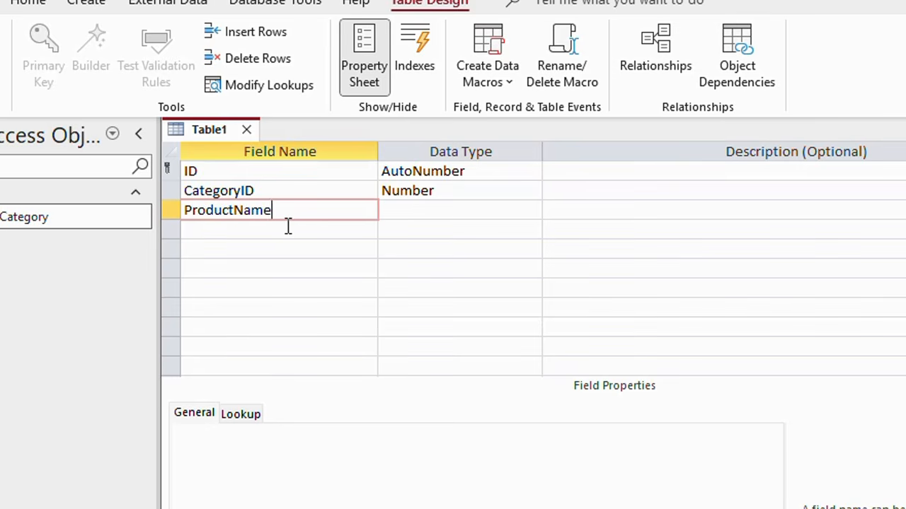
pyautogui.click(430, 210)
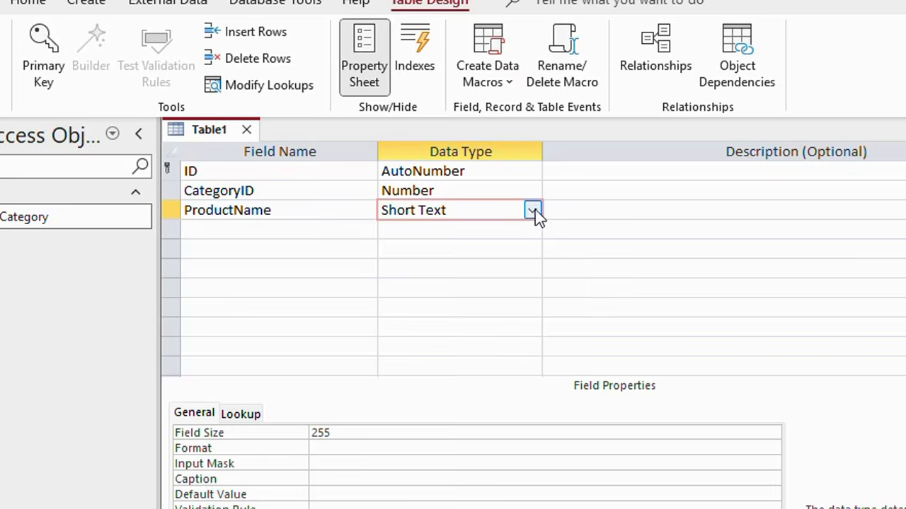
pyautogui.click(532, 210)
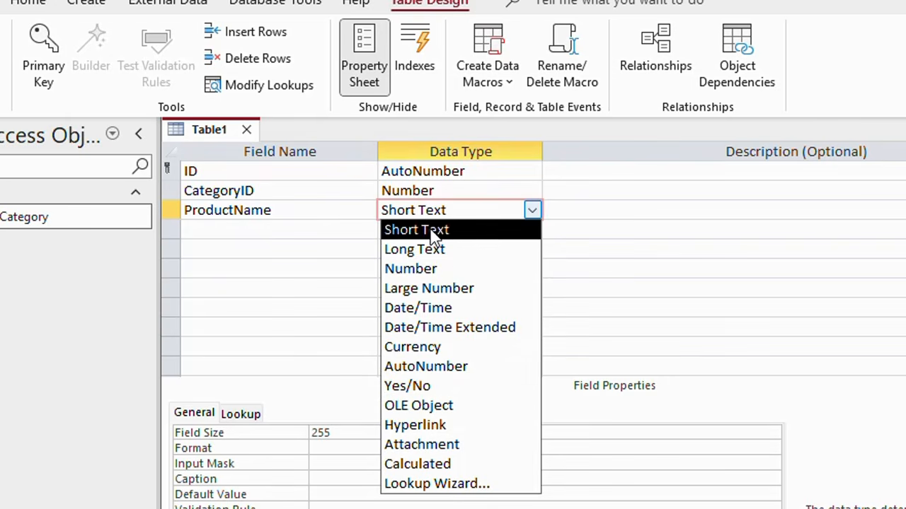
pyautogui.click(433, 230)
# Step: Add a Description field with the Short Text data type below the ProductName field
pyautogui.click(250, 228)
pyautogui.write('D')
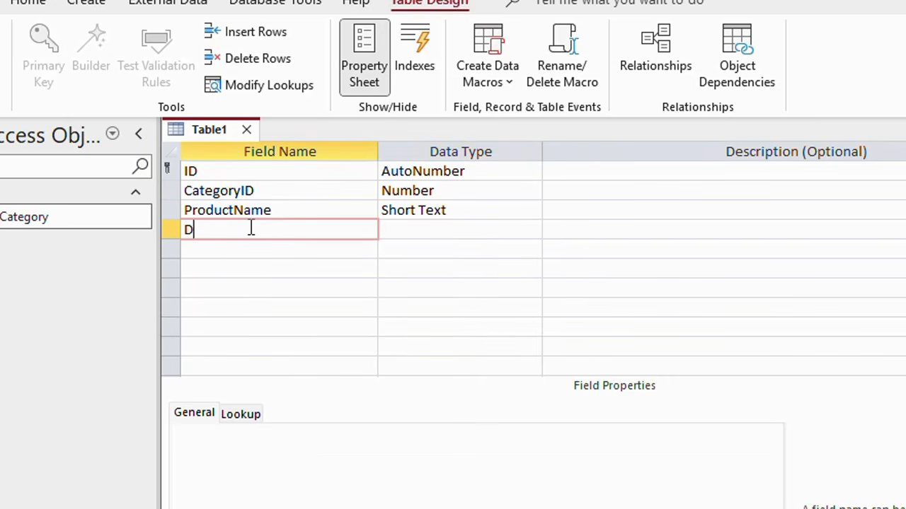
pyautogui.write('escriptio')
# Step: Add a SellingPrice field with the Number data type below the Description field
pyautogui.click(253, 250)
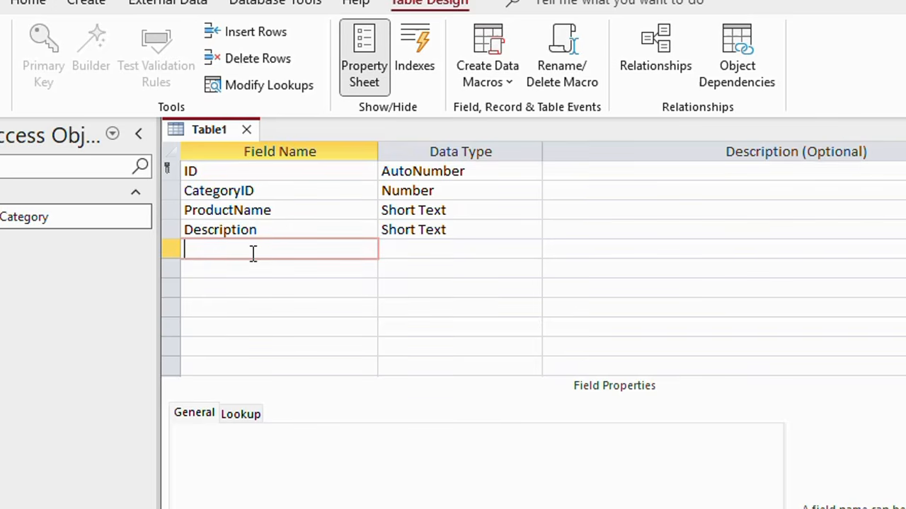
pyautogui.write('SellingPrice')
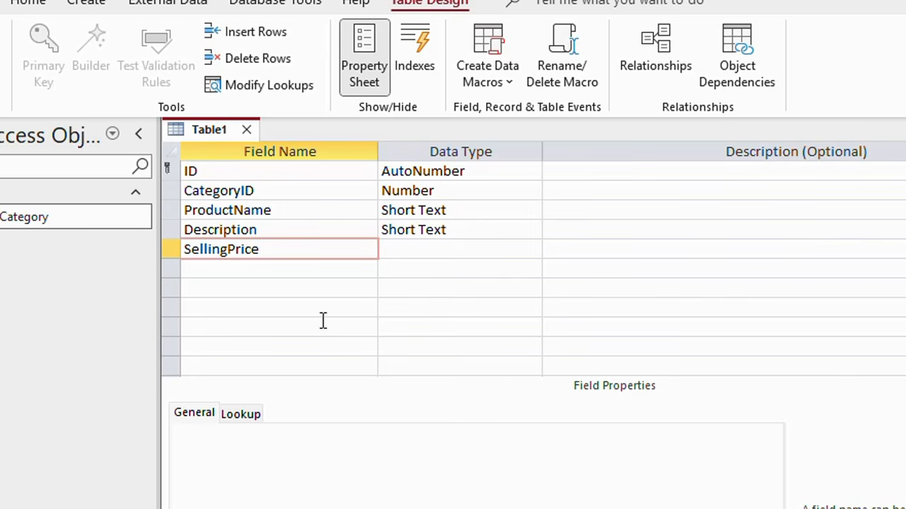
pyautogui.click(420, 249)
pyautogui.click(531, 249)
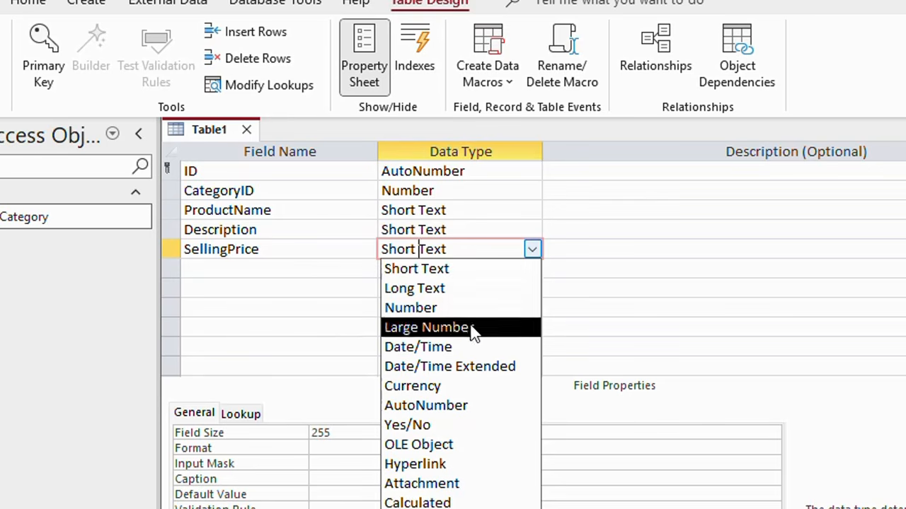
pyautogui.click(431, 309)
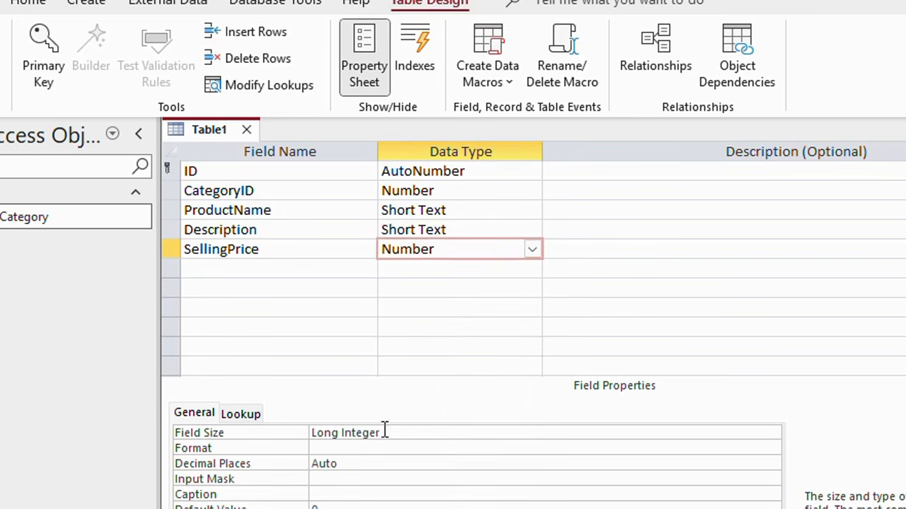
# Step: Set the SellingPrice field's size to Double, its format to Standard and its decimal places to 2
pyautogui.click(287, 435)
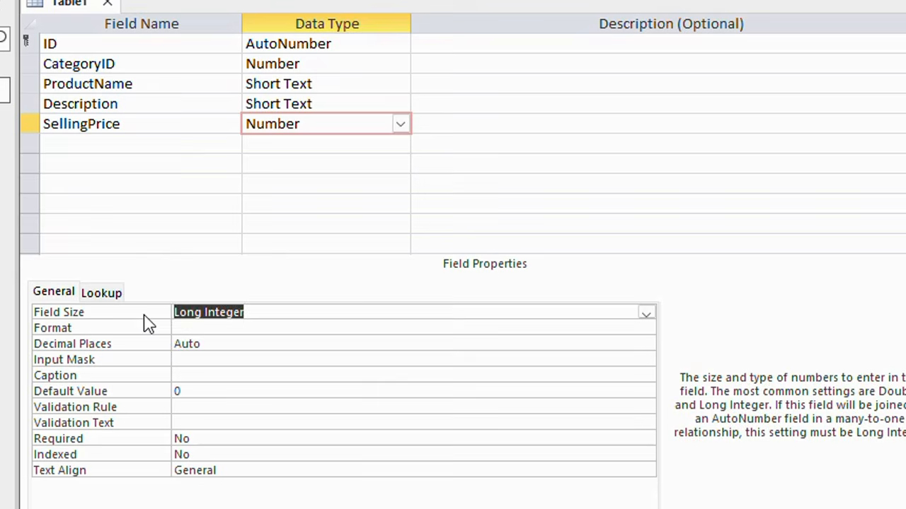
pyautogui.write('d')
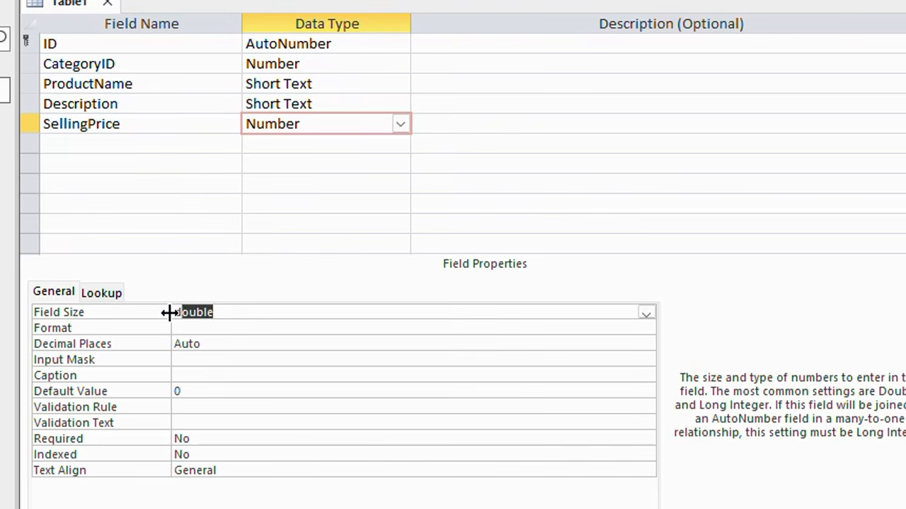
pyautogui.click(189, 328)
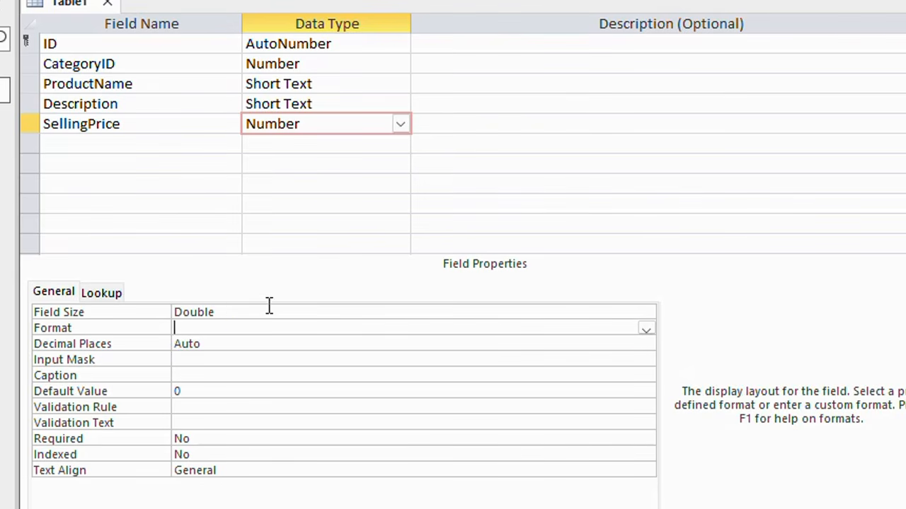
pyautogui.write('standard')
pyautogui.click(206, 342)
pyautogui.click(106, 346)
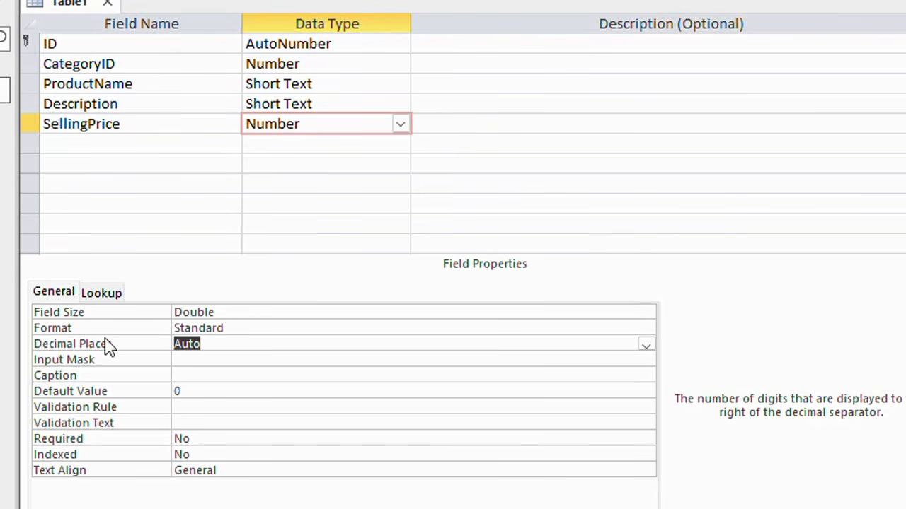
pyautogui.write('2')
pyautogui.click(269, 327)
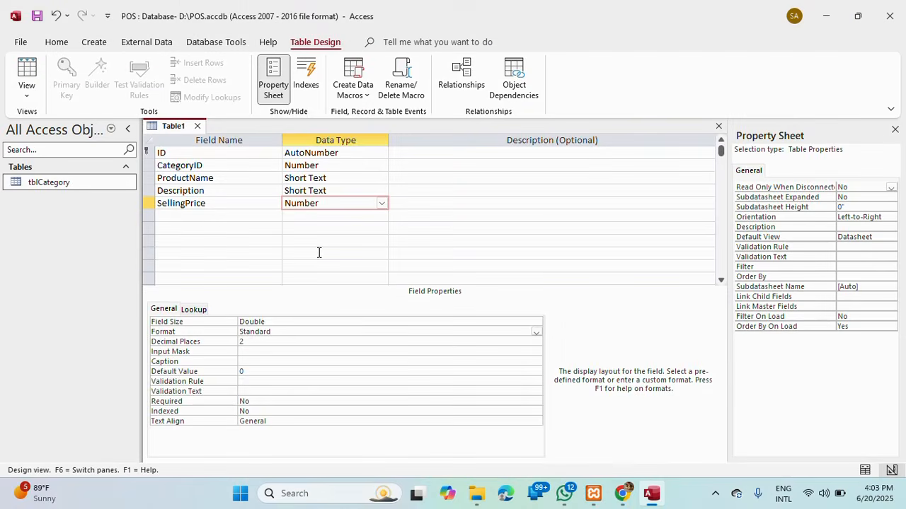
# Step: Add a CreatedOn field with the Date/Time data type below the SellingPrice field
pyautogui.click(204, 216)
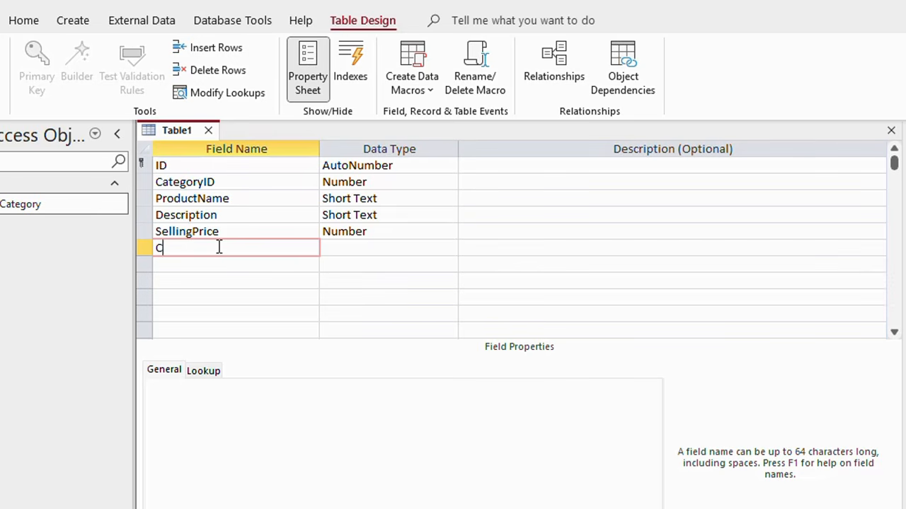
pyautogui.write('CreatedOn')
pyautogui.click(399, 261)
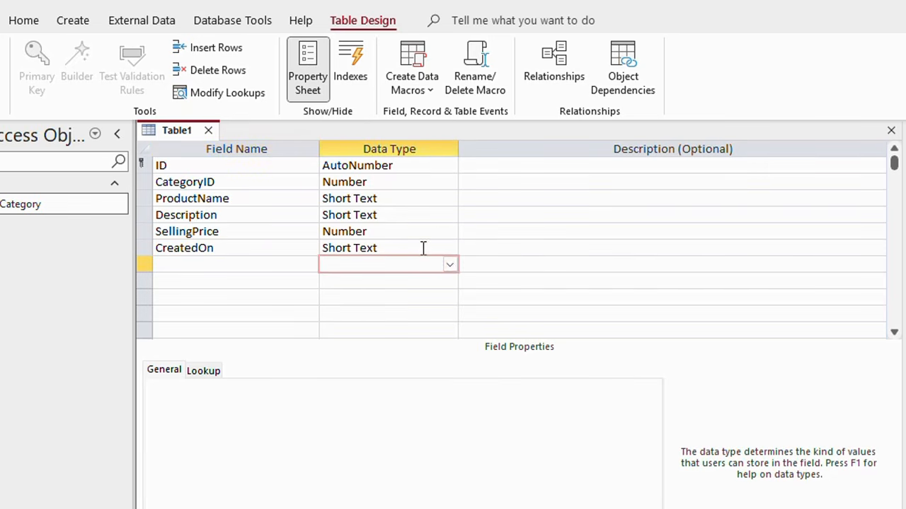
pyautogui.click(422, 247)
pyautogui.click(449, 248)
pyautogui.click(424, 328)
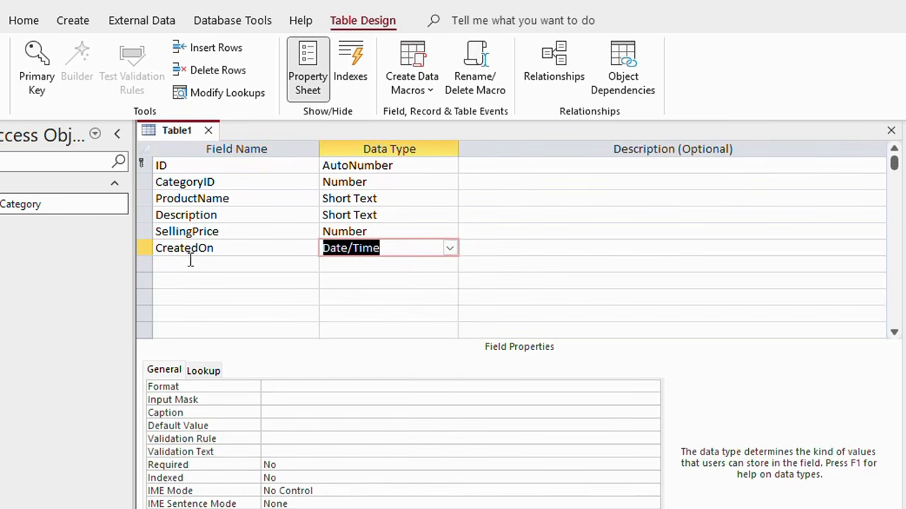
# Step: Set the CreatedOn field's format to dd-mmm-yyy and its default value to =Date()
pyautogui.click(276, 387)
pyautogui.write('dd')
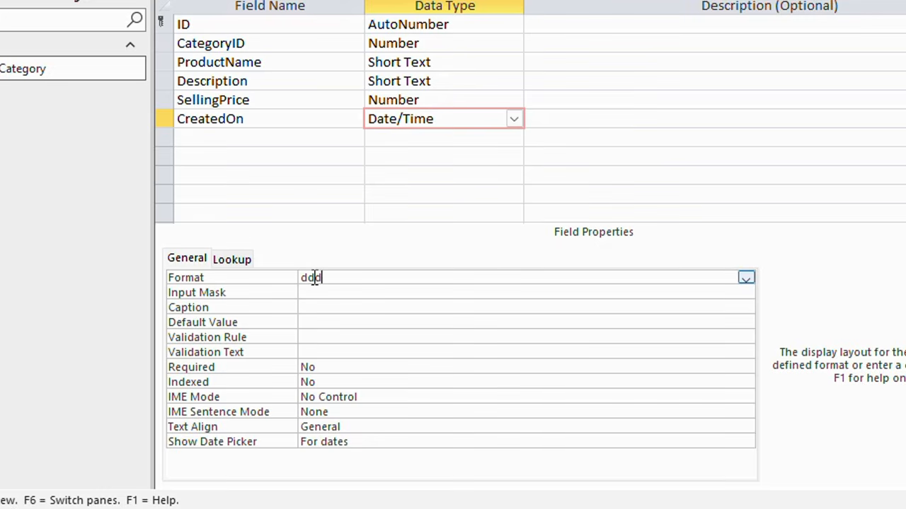
pyautogui.write('-mmm-yyy')
pyautogui.click(327, 322)
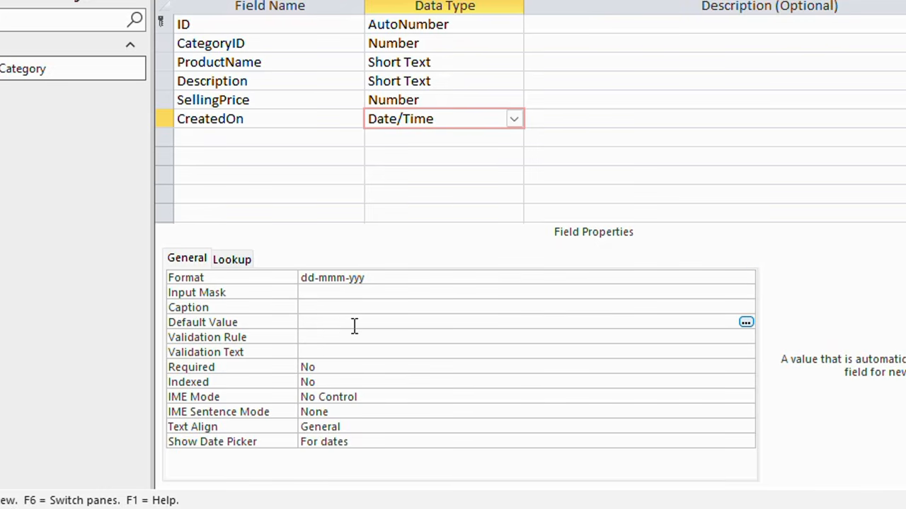
pyautogui.write('date(')
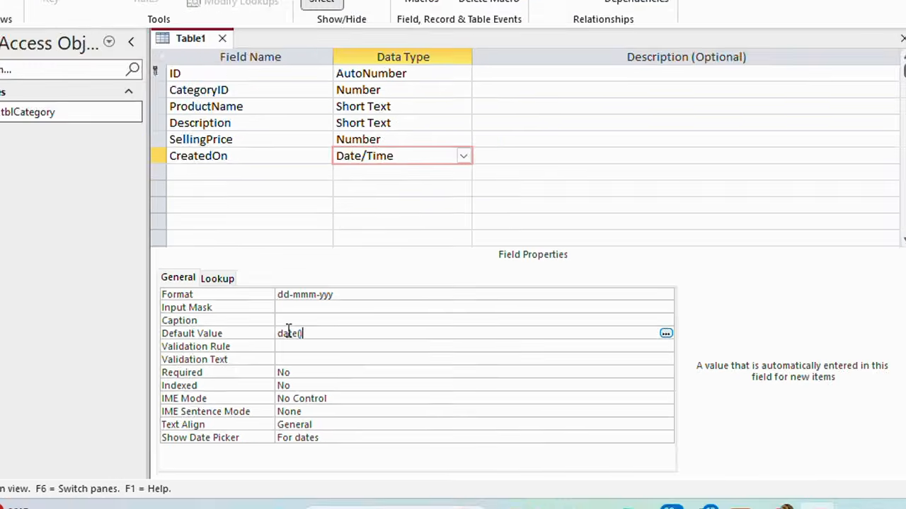
pyautogui.click(298, 323)
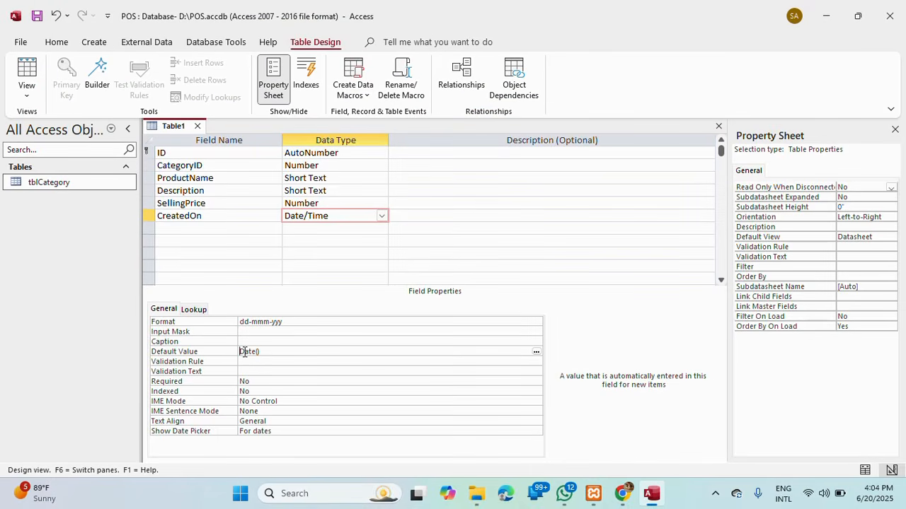
pyautogui.write('=')
pyautogui.click(256, 371)
pyautogui.click(262, 362)
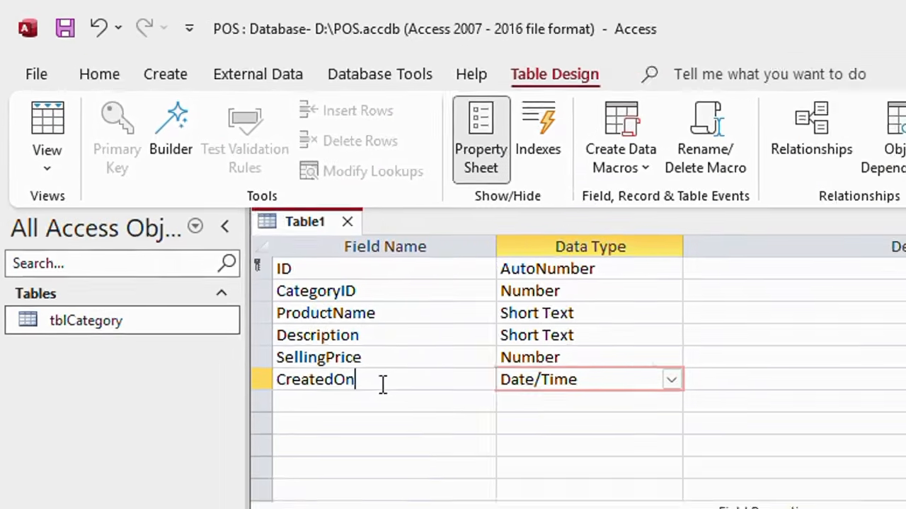
pyautogui.click(435, 433)
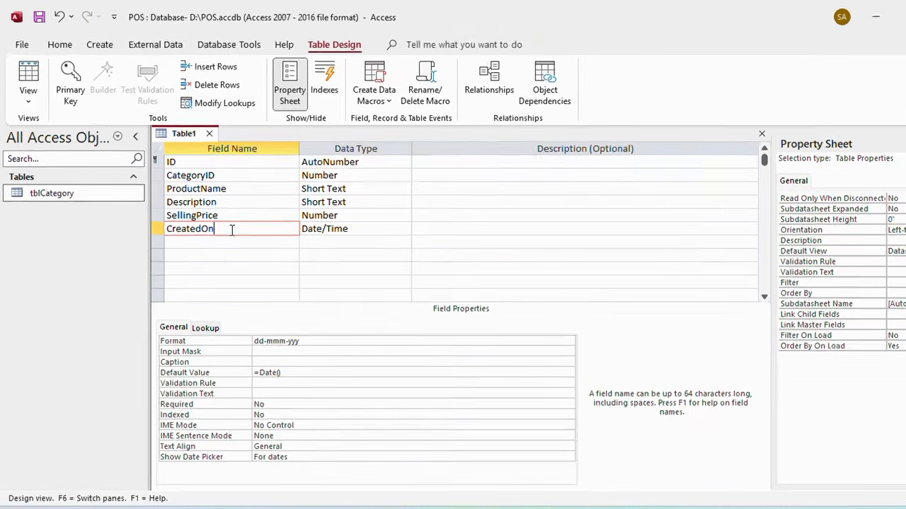
# Step: Close the table design and save the table as tblProducts
pyautogui.click(209, 133)
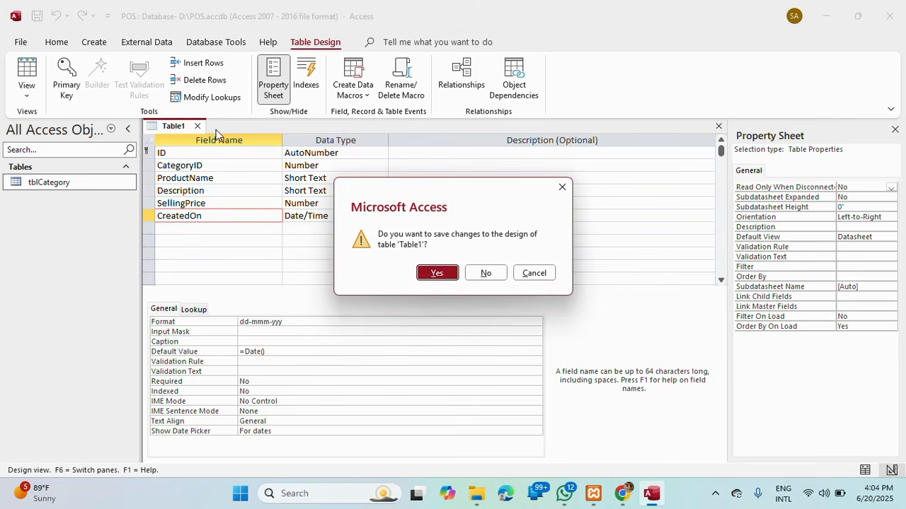
pyautogui.click(445, 273)
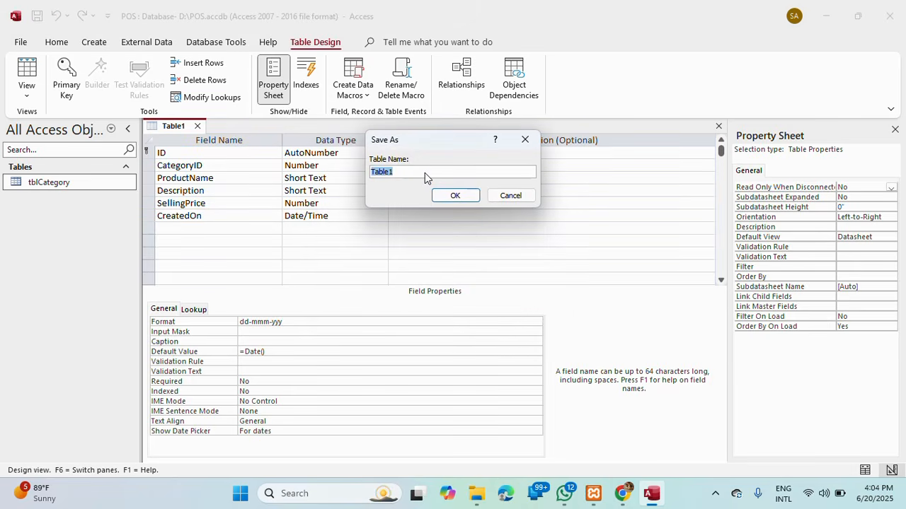
pyautogui.write('tblProducts')
pyautogui.click(457, 200)
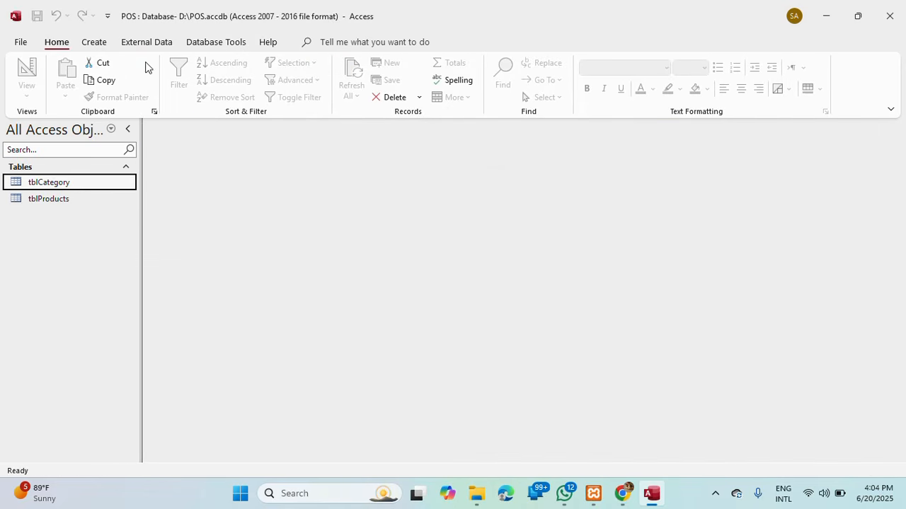
# Step: Create another table in Design View with an AutoNumber ID field set as its primary key
pyautogui.click(99, 44)
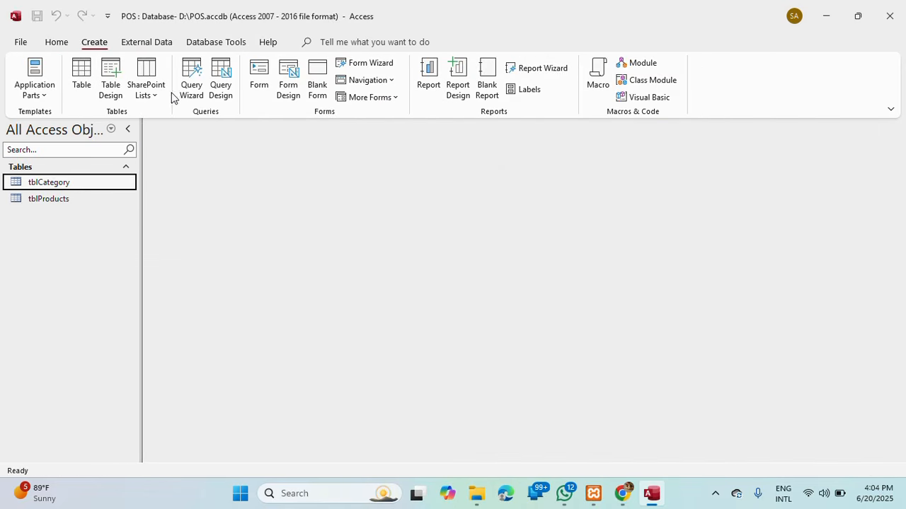
pyautogui.click(115, 71)
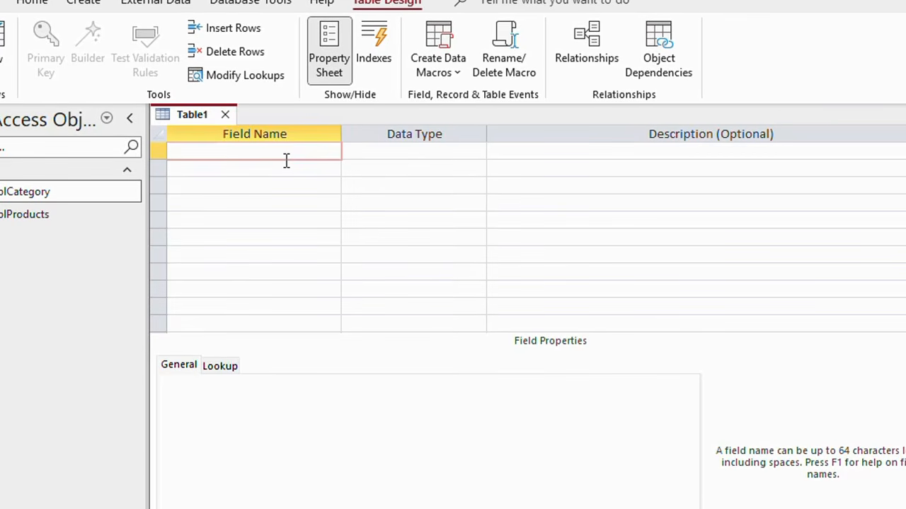
pyautogui.write('ID')
pyautogui.click(416, 159)
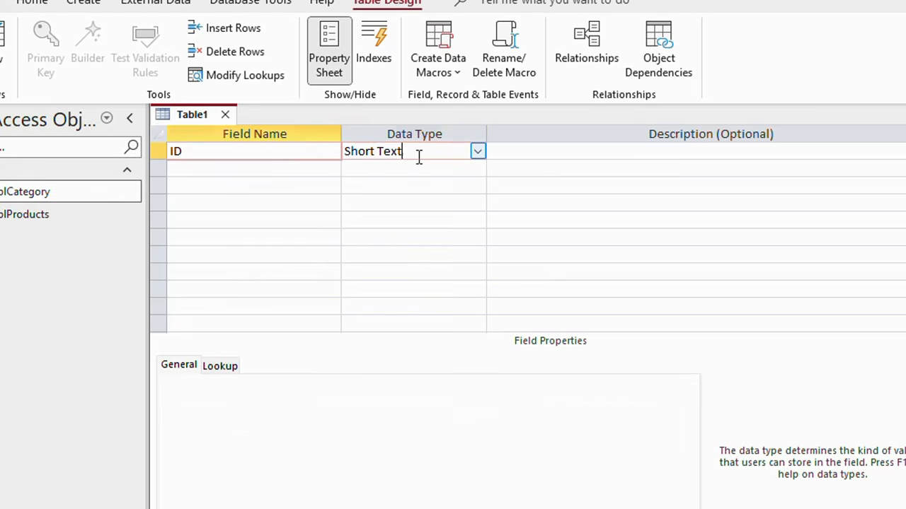
pyautogui.click(477, 152)
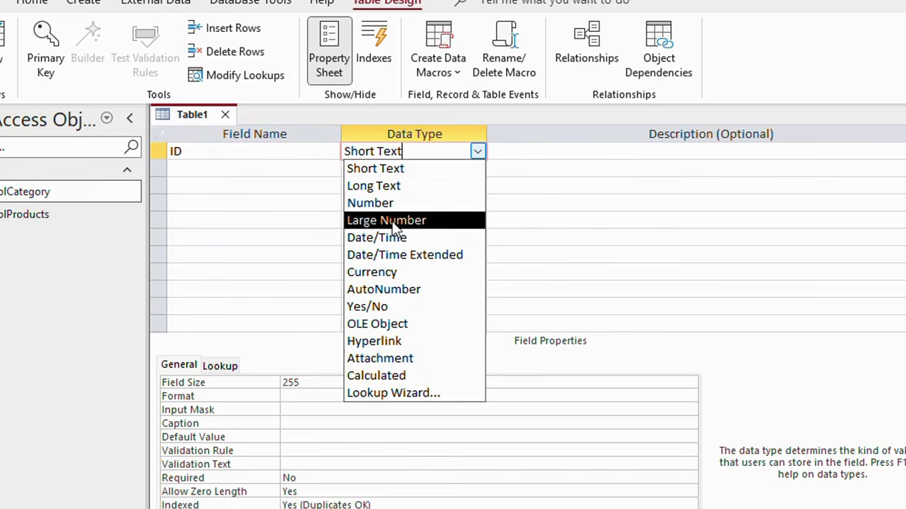
pyautogui.click(404, 289)
pyautogui.click(156, 152)
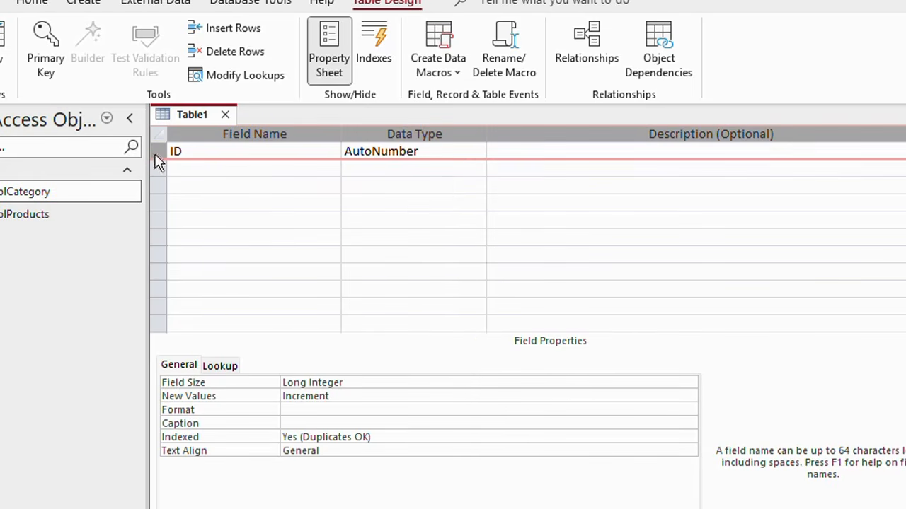
pyautogui.click(45, 43)
# Step: Add an InvCode field with the Short Text data type below the ID field
pyautogui.click(187, 167)
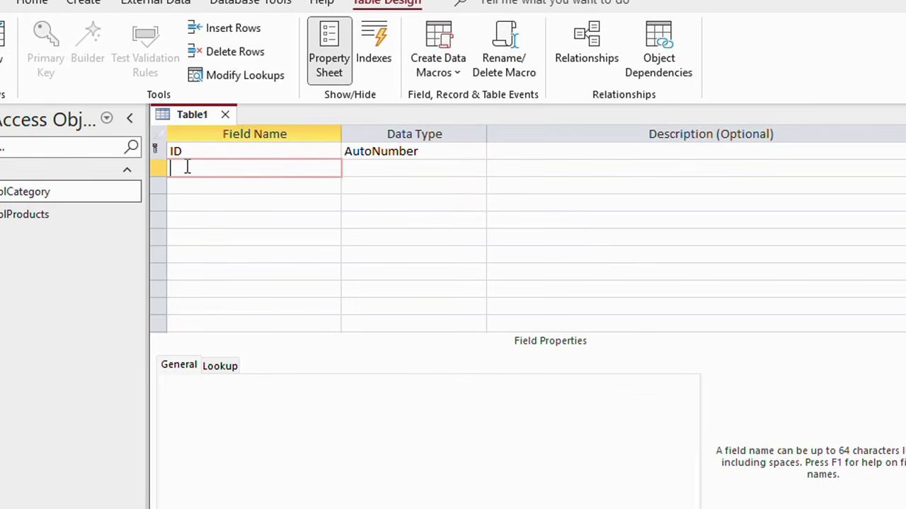
pyautogui.write('InvCode')
pyautogui.click(424, 169)
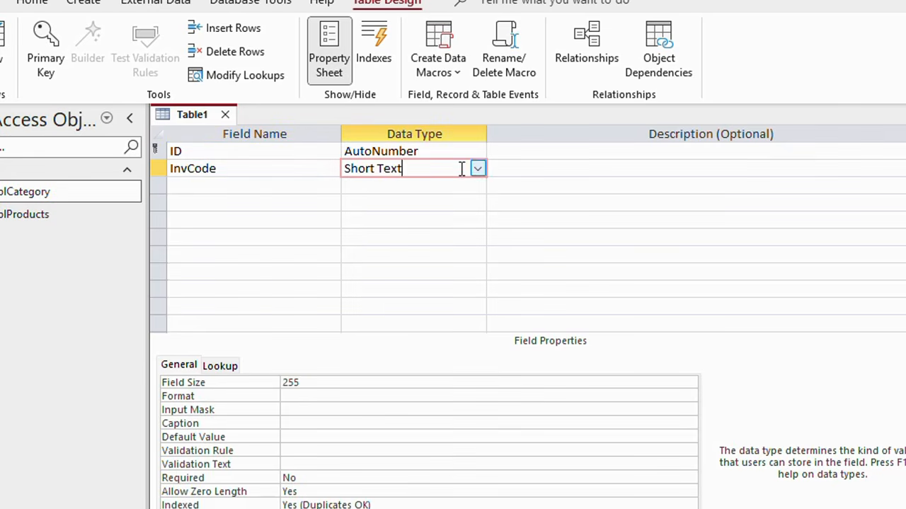
# Step: Add a CustomerID field with the Number data type and a CustomerName field with the Short Text data type below InvCode
pyautogui.click(205, 183)
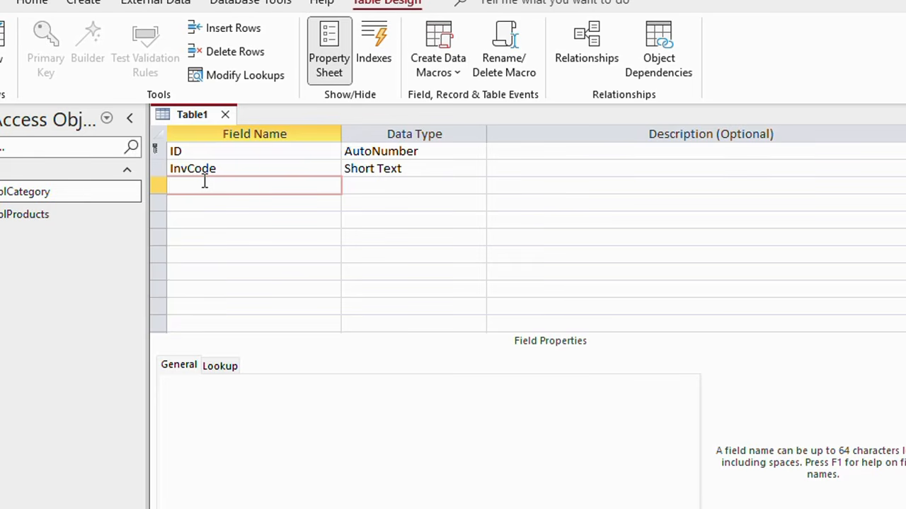
pyautogui.write('CustomerID')
pyautogui.click(293, 203)
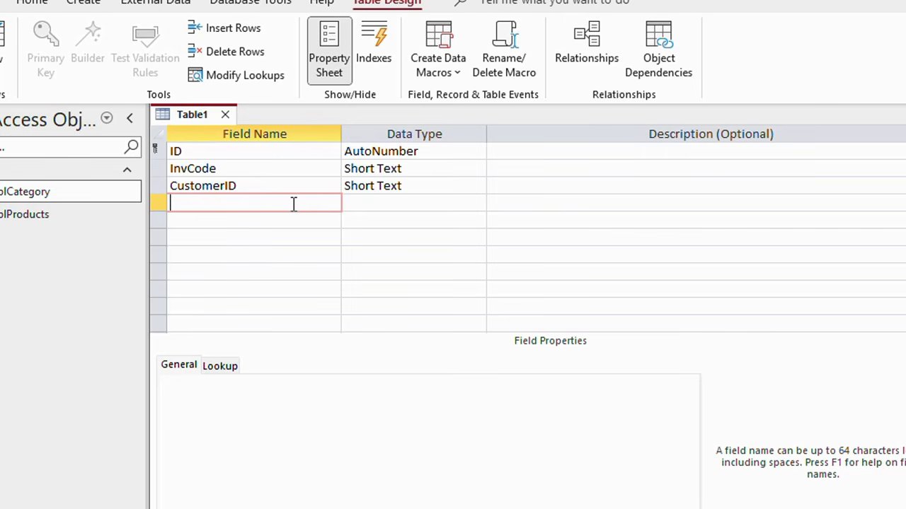
pyautogui.write('Customer')
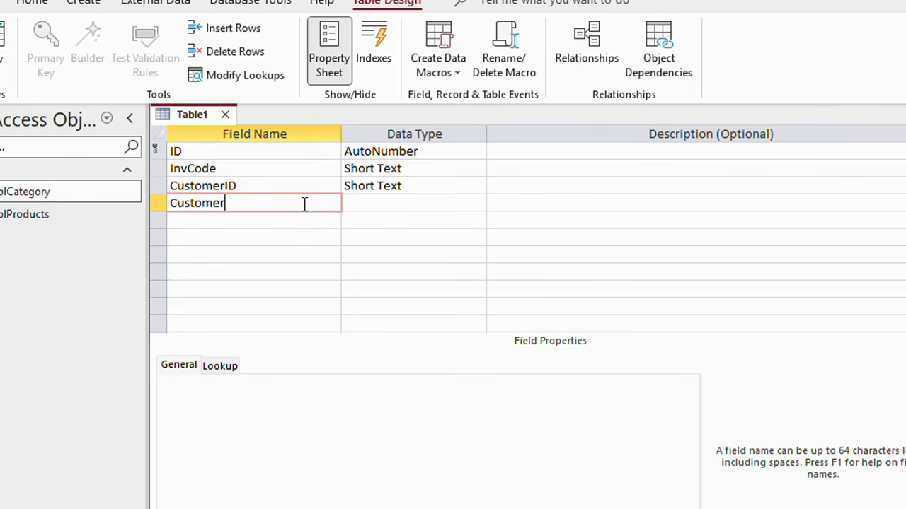
pyautogui.write('Name')
pyautogui.click(372, 188)
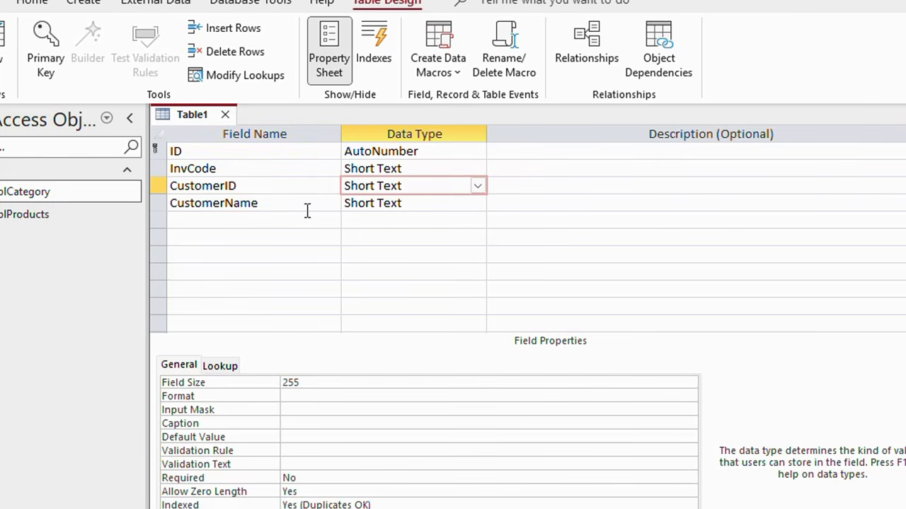
pyautogui.click(476, 186)
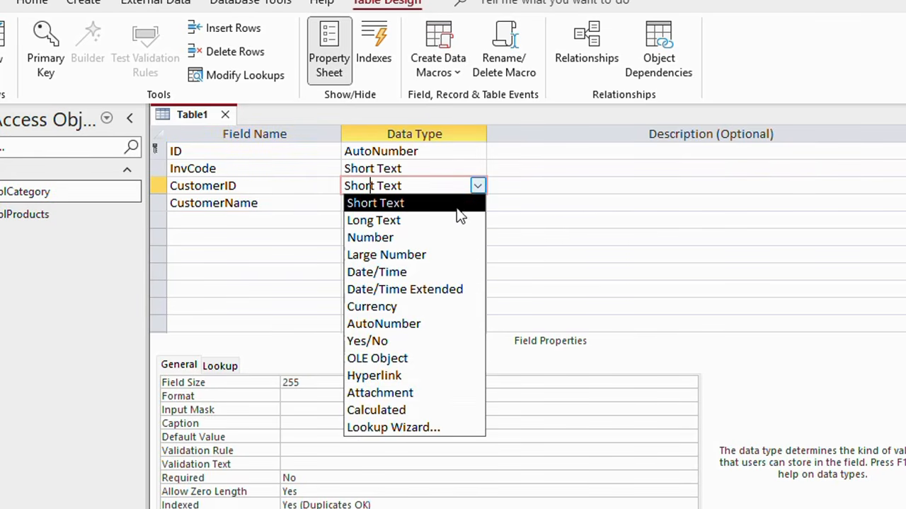
pyautogui.click(430, 238)
# Step: Add a Subtotal field with the Number data type below CustomerName
pyautogui.click(201, 220)
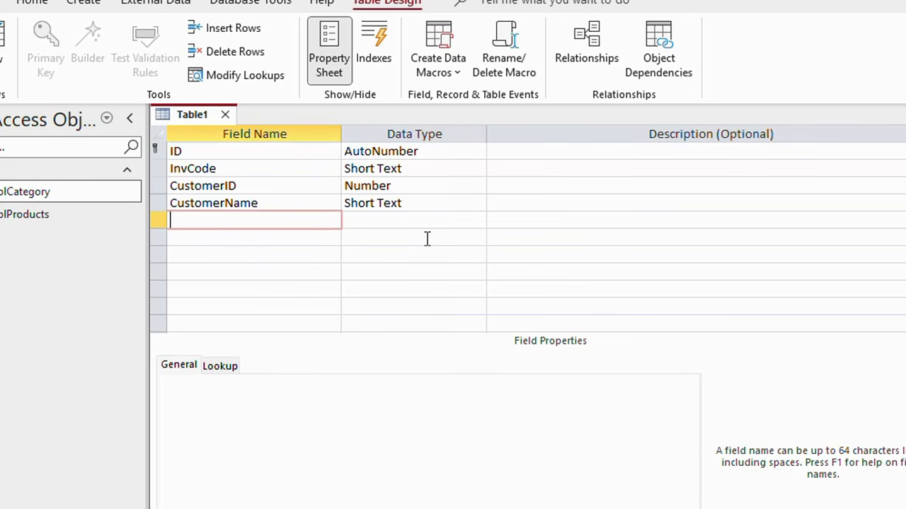
pyautogui.write('Subtotal')
pyautogui.click(428, 220)
pyautogui.click(478, 221)
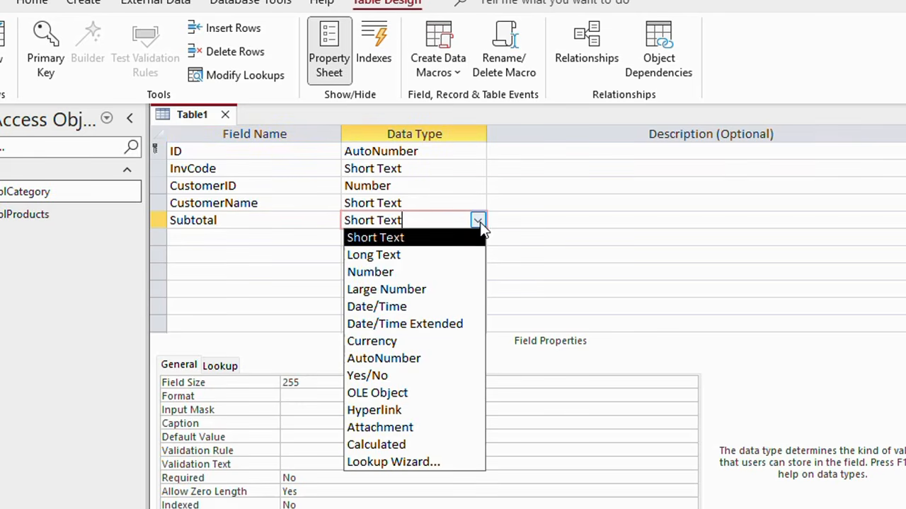
pyautogui.click(400, 273)
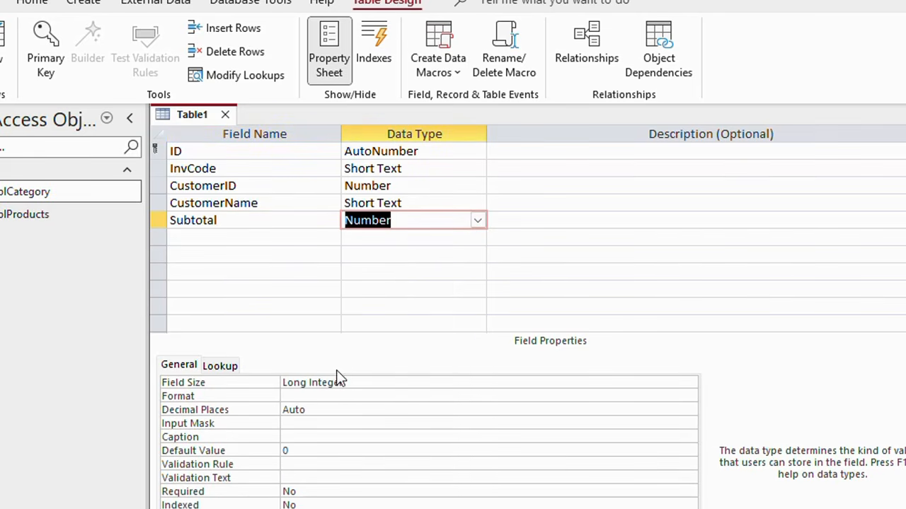
# Step: Set the Subtotal field's size to Double, its format to Standard and its decimal places to 2
pyautogui.click(203, 383)
pyautogui.write('double')
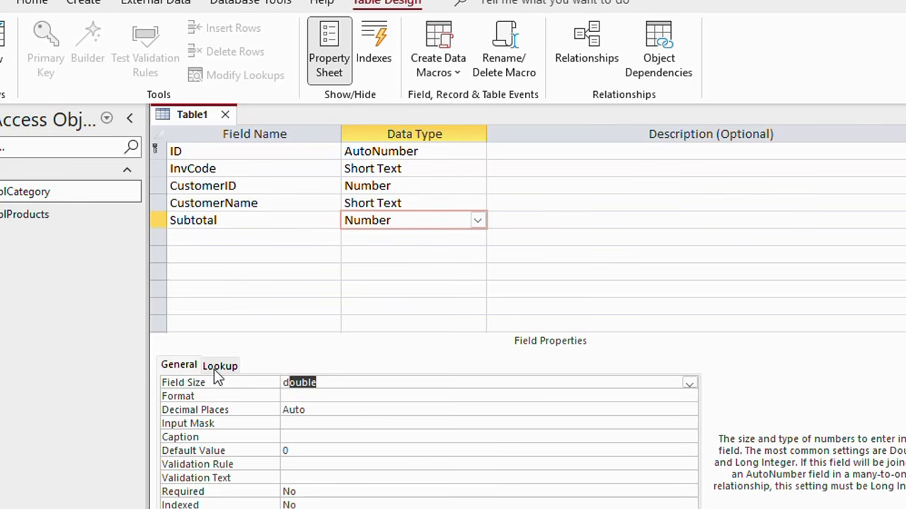
pyautogui.click(287, 396)
pyautogui.write('d')
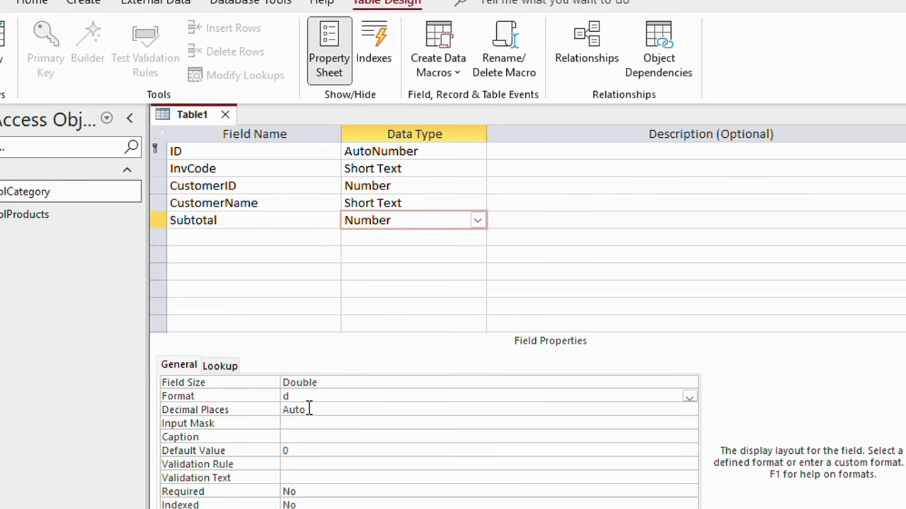
pyautogui.press('BackSpace')
pyautogui.write('standard')
pyautogui.click(303, 423)
pyautogui.click(266, 411)
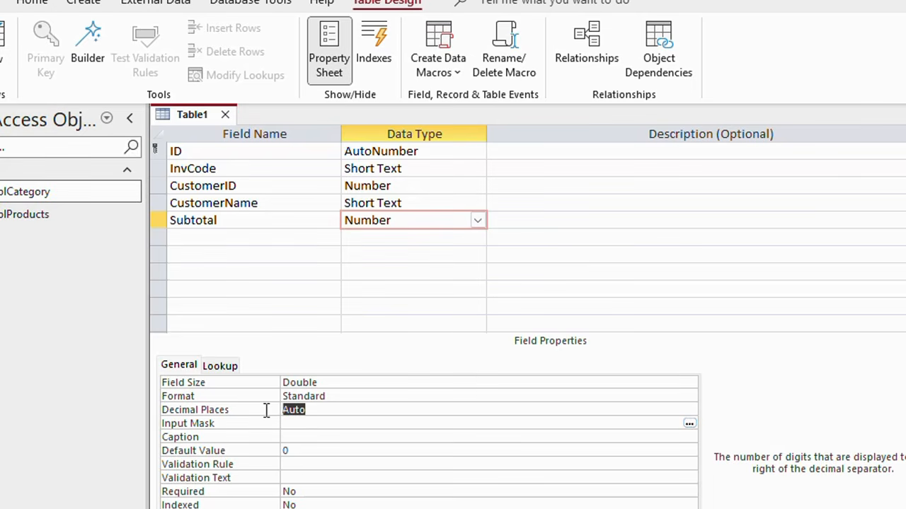
pyautogui.write('2')
pyautogui.click(335, 399)
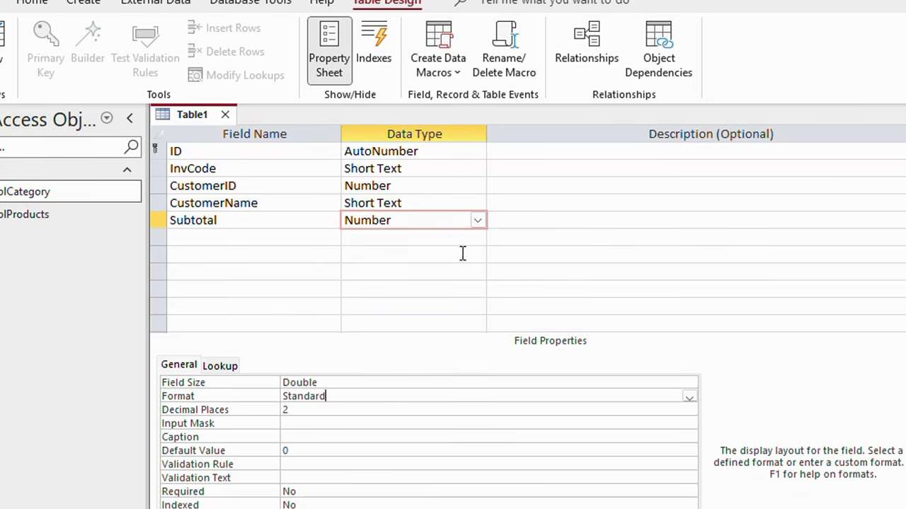
# Step: Save the new table as tblInvoice
pyautogui.rightClick(186, 119)
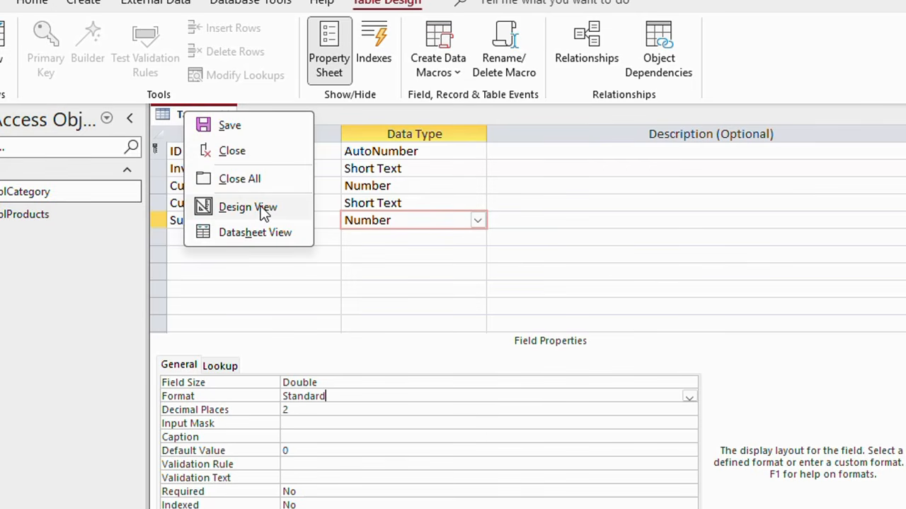
pyautogui.click(264, 212)
pyautogui.rightClick(186, 113)
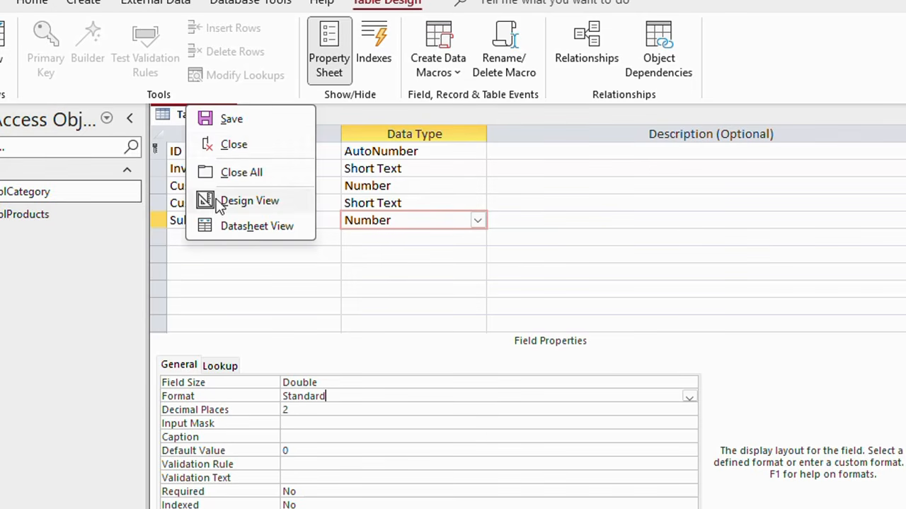
pyautogui.click(234, 120)
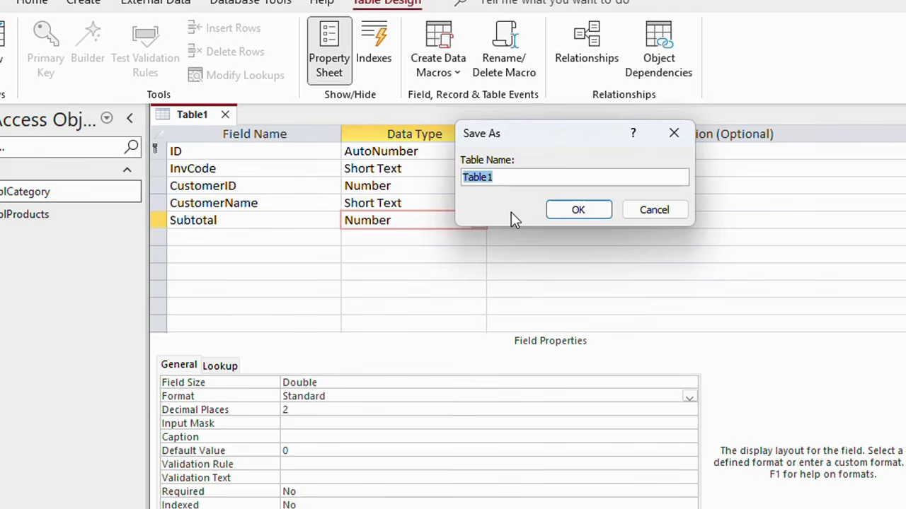
pyautogui.write('tblInvoic')
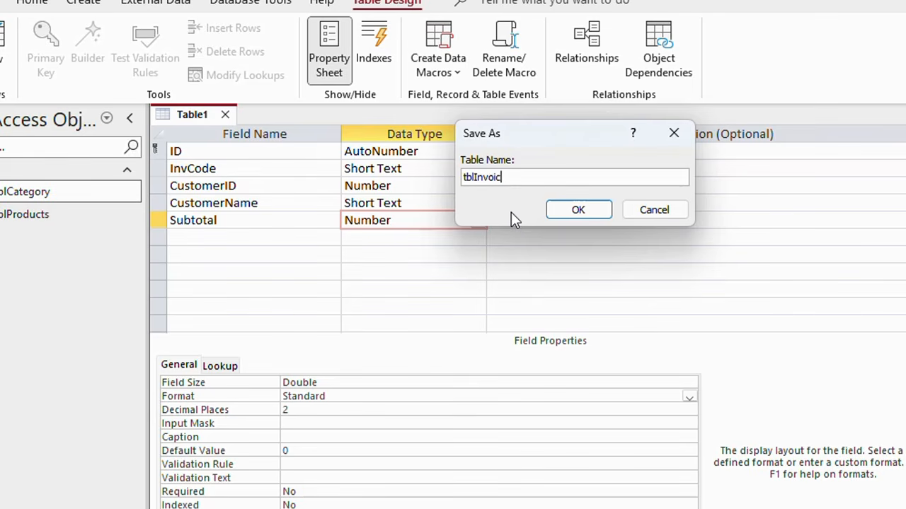
pyautogui.write('e')
pyautogui.click(578, 213)
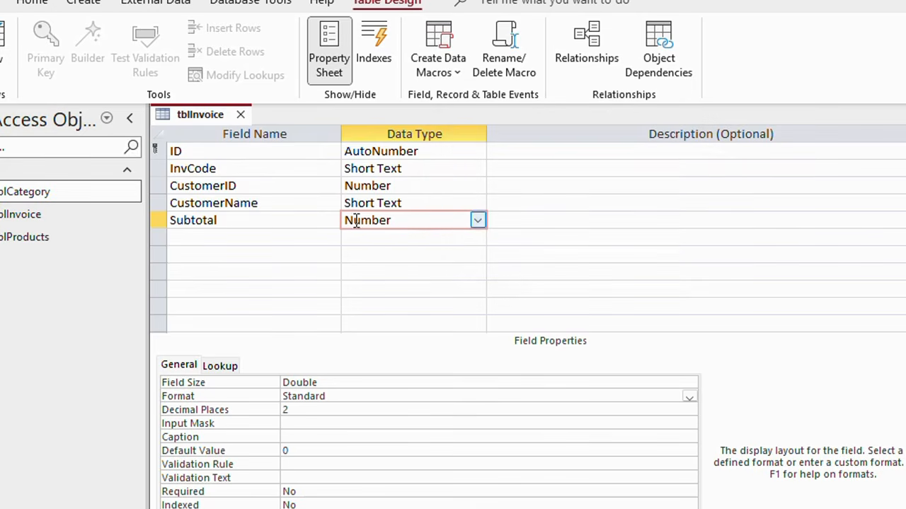
# Step: Add a Discount field with the Number data type below Subtotal
pyautogui.click(225, 237)
pyautogui.click(288, 216)
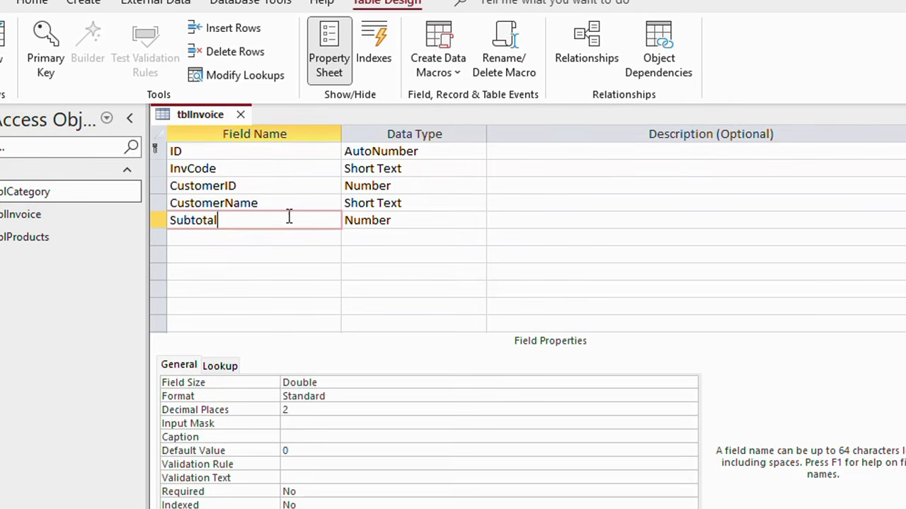
pyautogui.click(397, 217)
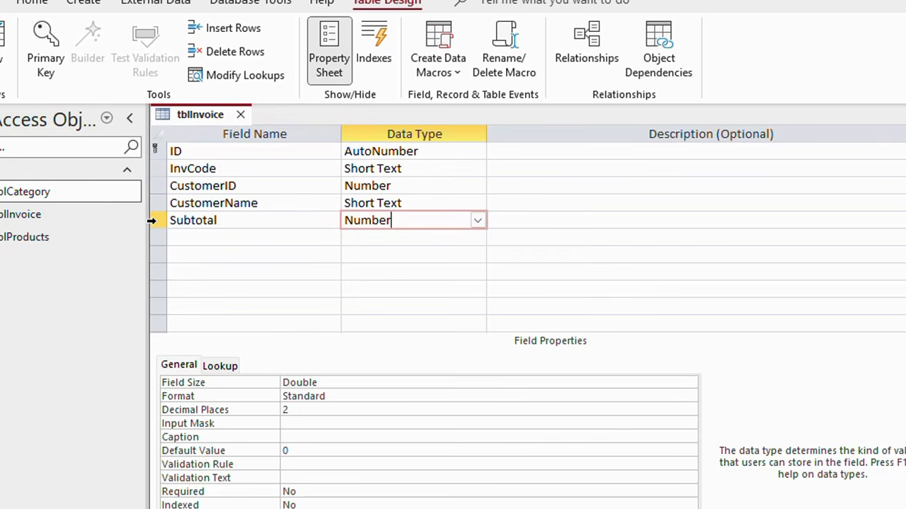
pyautogui.click(200, 238)
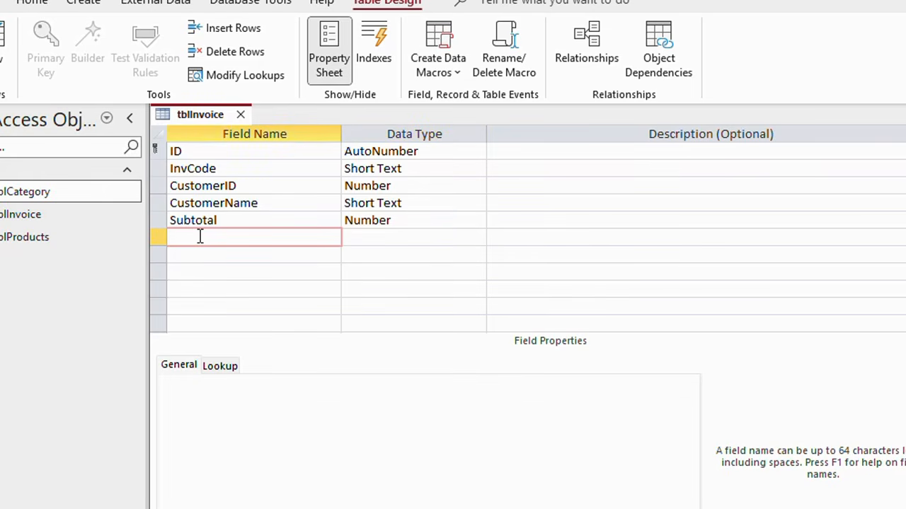
pyautogui.write('Discount')
pyautogui.click(385, 239)
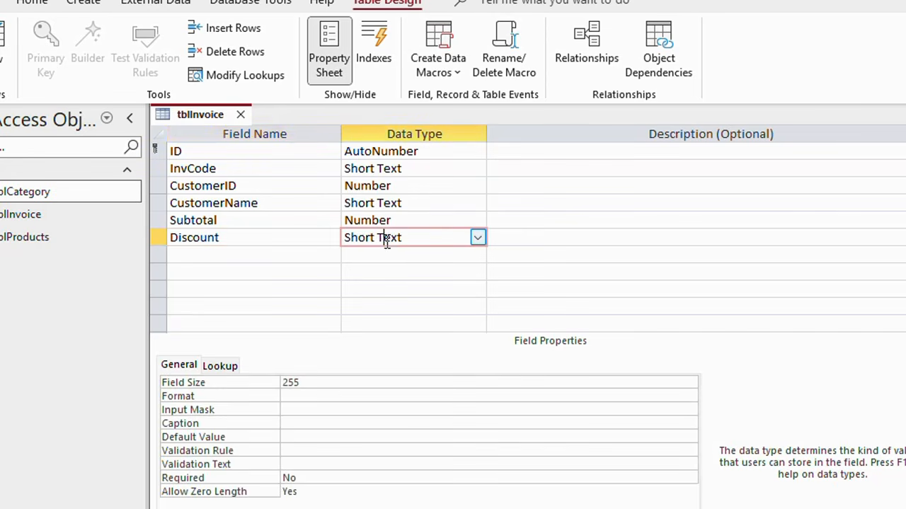
pyautogui.click(478, 238)
pyautogui.click(417, 290)
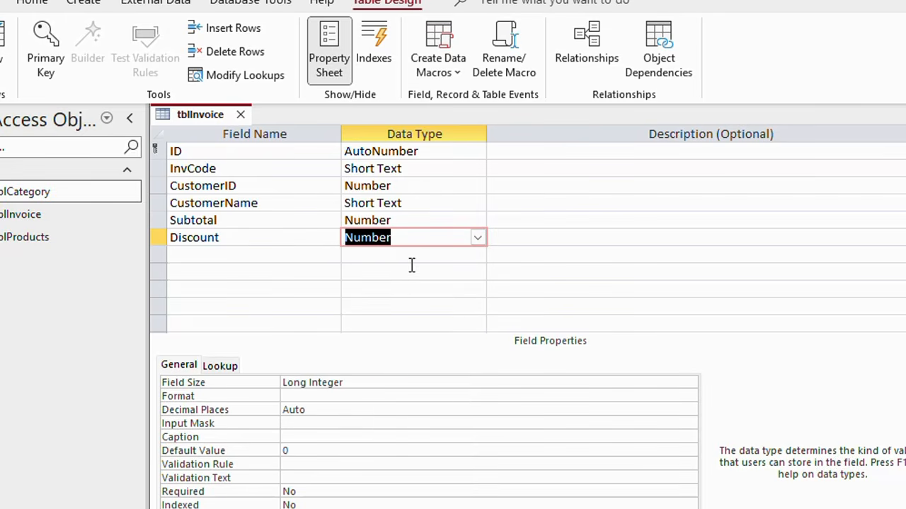
# Step: Set the Discount field's size to Double, its format to Standard and its decimal places to 2
pyautogui.click(343, 383)
pyautogui.click(191, 380)
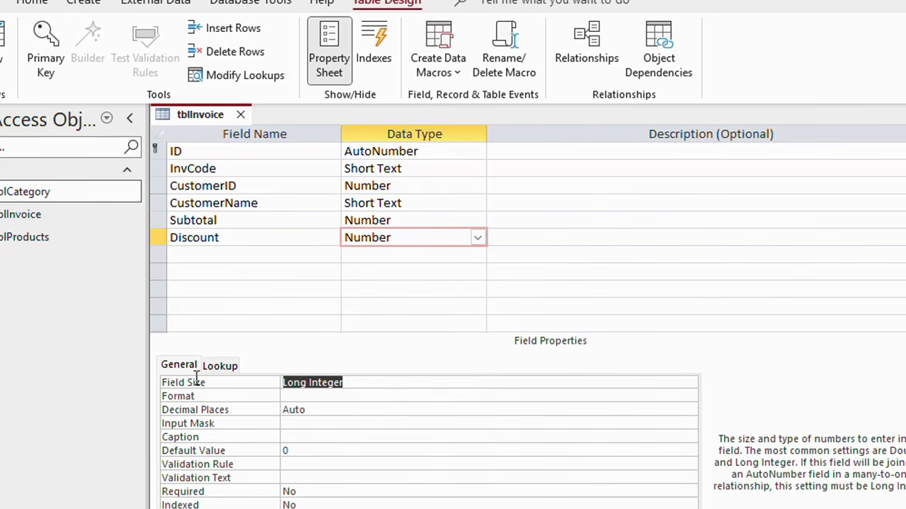
pyautogui.write('double')
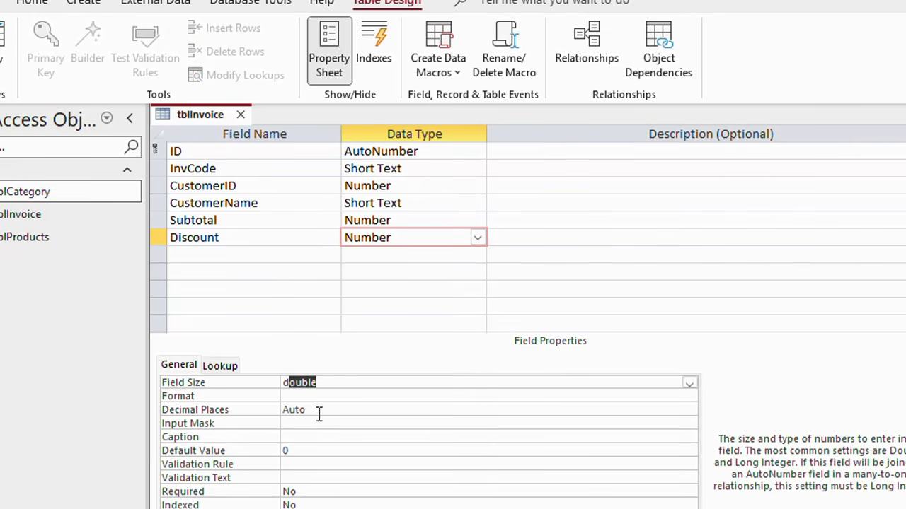
pyautogui.press('Return')
pyautogui.write('standard')
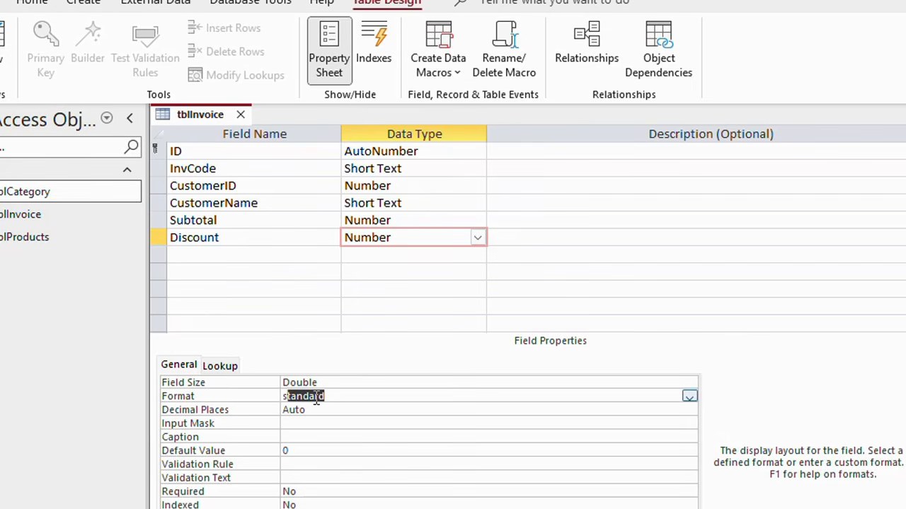
pyautogui.press('Return')
pyautogui.doubleClick(314, 410)
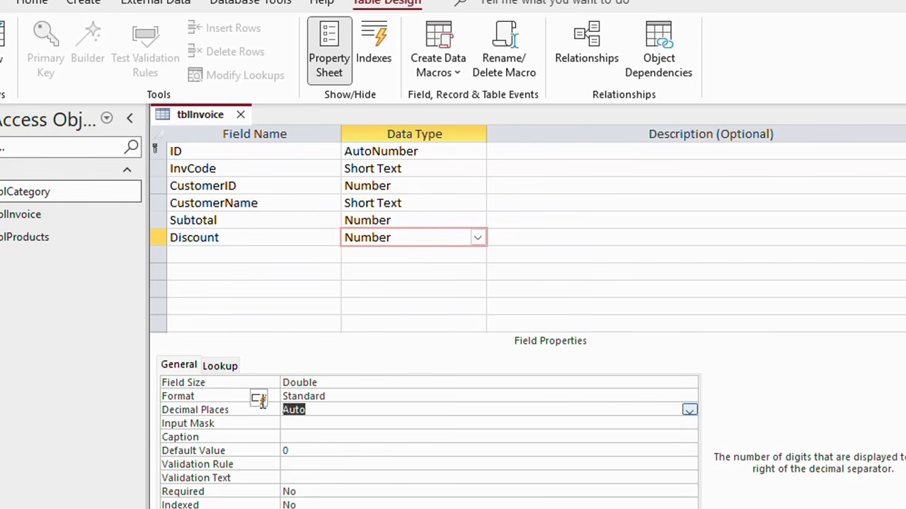
pyautogui.write('2')
pyautogui.click(344, 399)
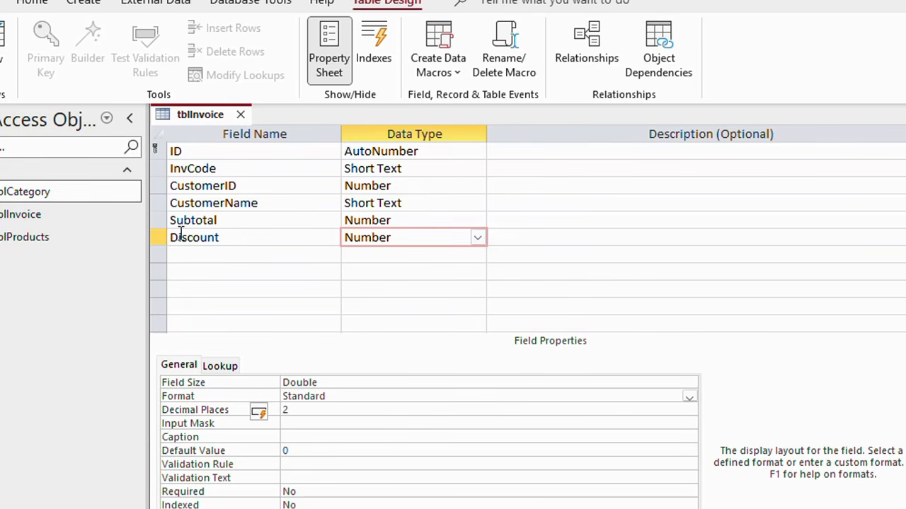
# Step: Copy the Discount field into the row below it and rename the copy ShippingFee
pyautogui.click(158, 237)
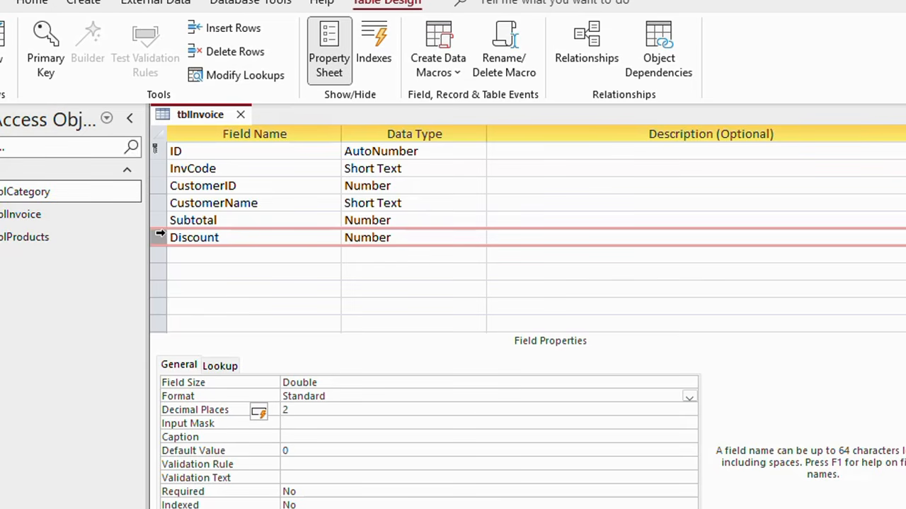
pyautogui.click(158, 255)
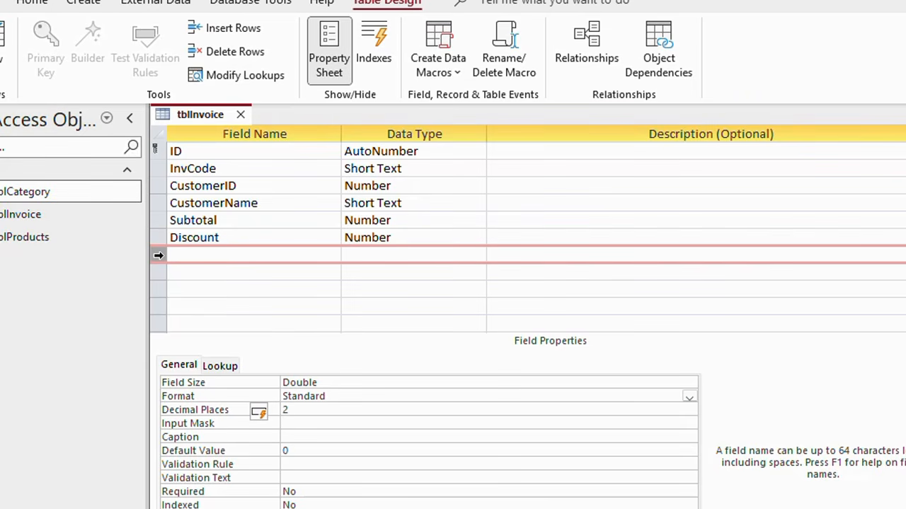
pyautogui.hotkey('ctrl', 'v')
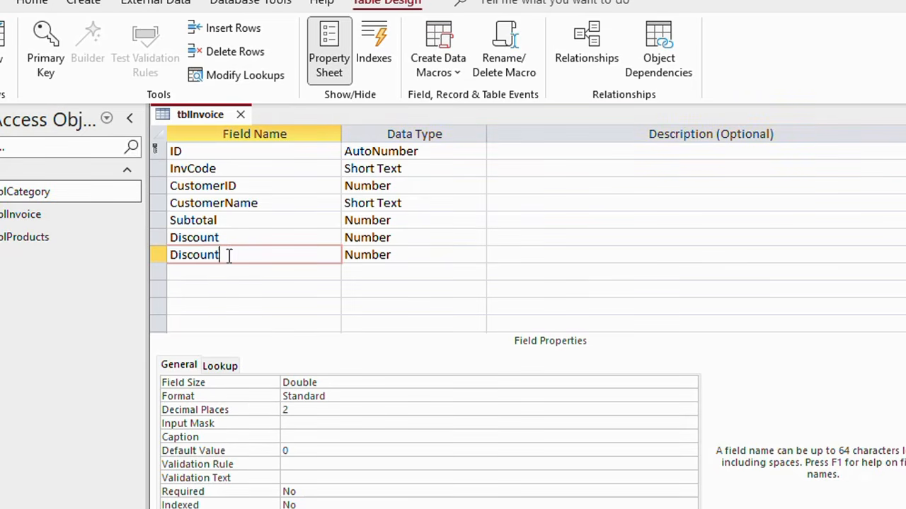
pyautogui.moveTo(229, 255); pyautogui.dragTo(120, 256)
pyautogui.write('Ta')
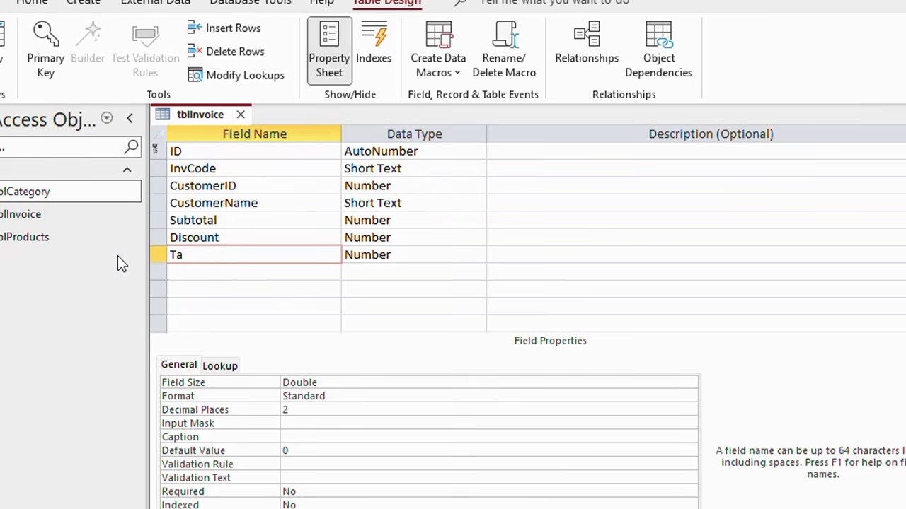
pyautogui.write('x')
pyautogui.press('BackSpace')
pyautogui.press('BackSpace')
pyautogui.press('BackSpace')
pyautogui.write('ShippingFee')
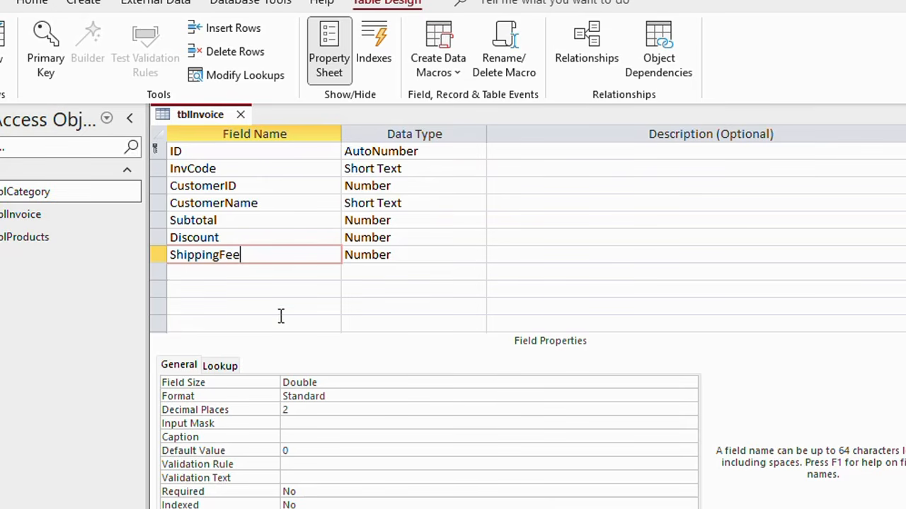
# Step: Add a Tax field with the Number data type below ShippingFee
pyautogui.click(233, 273)
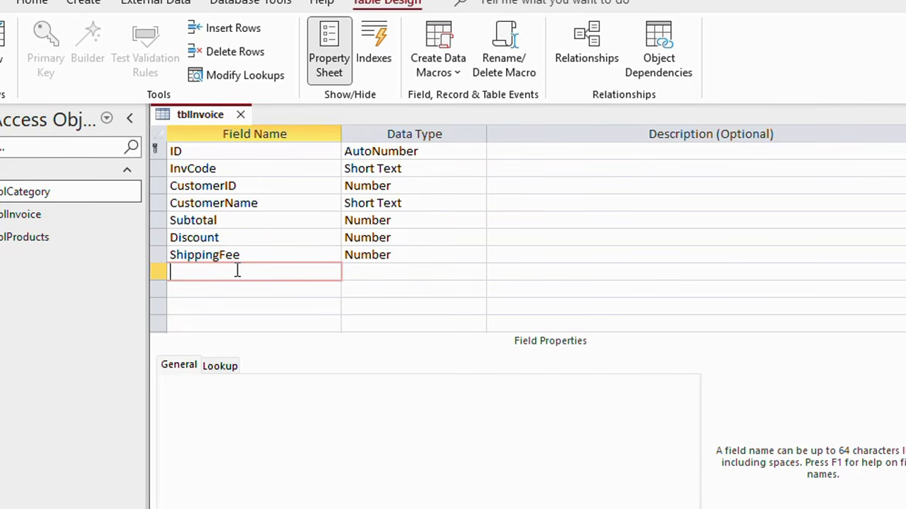
pyautogui.write('Tax')
pyautogui.click(391, 271)
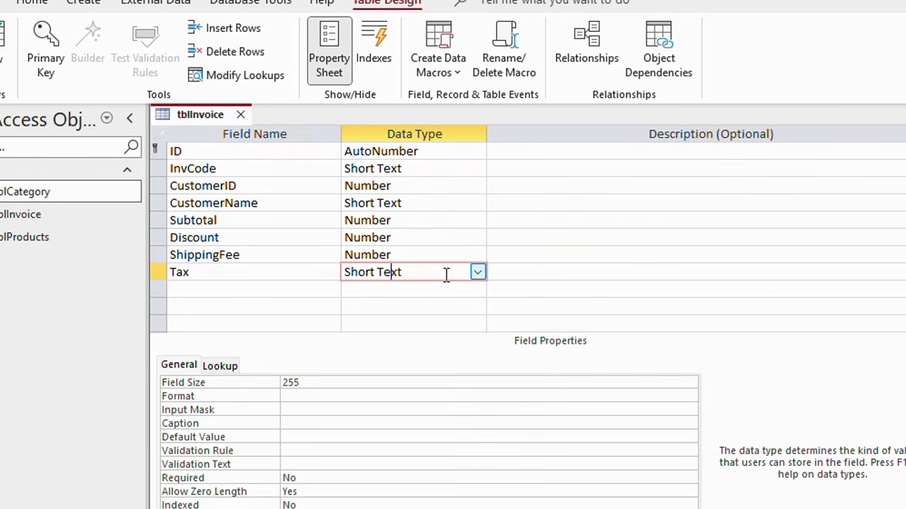
pyautogui.click(478, 271)
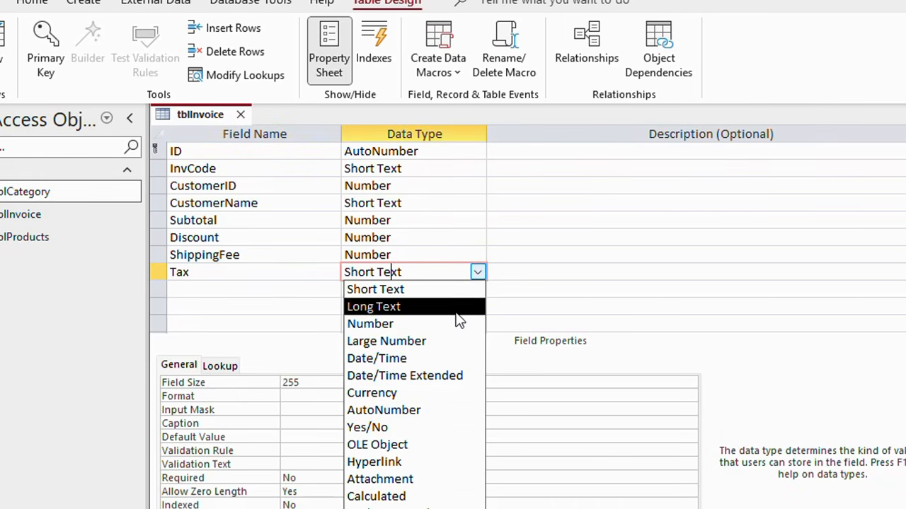
pyautogui.click(387, 325)
# Step: Set the Tax field's size to Double, its format to Percent and its decimal places to 0
pyautogui.click(345, 382)
pyautogui.moveTo(344, 382); pyautogui.dragTo(216, 373)
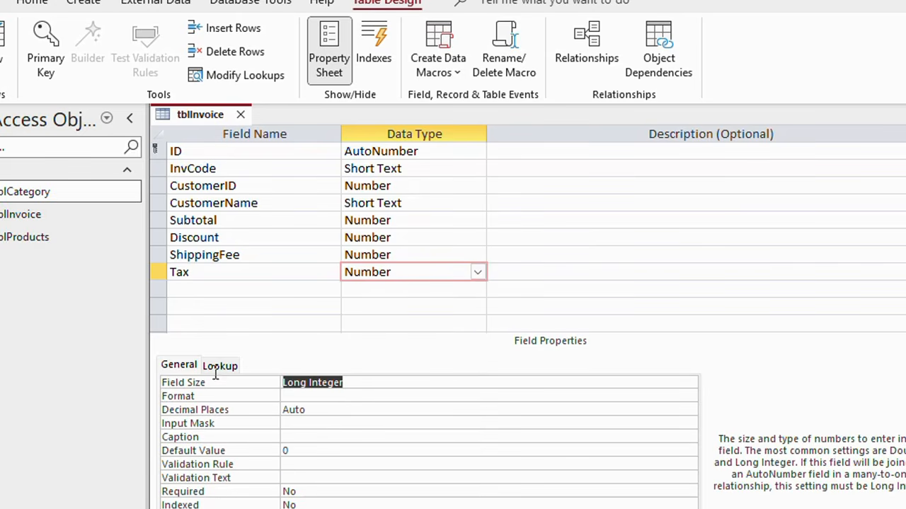
pyautogui.write('double')
pyautogui.click(295, 396)
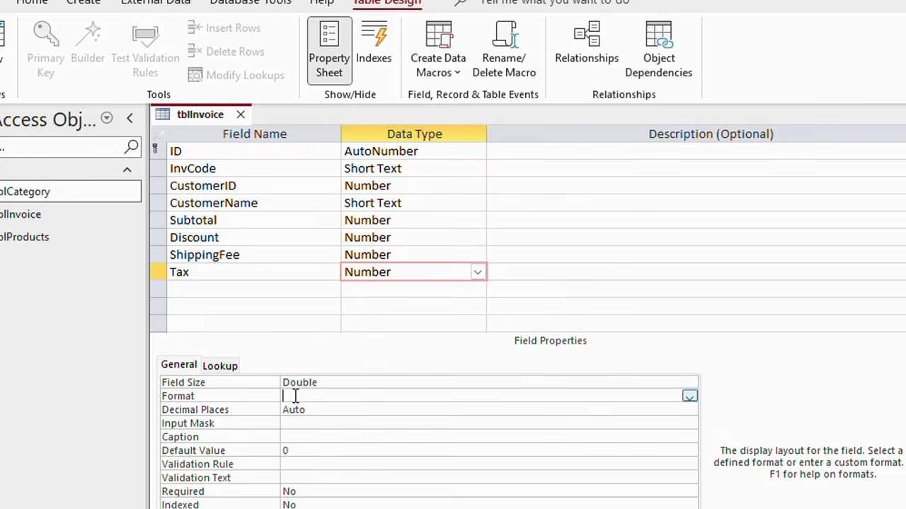
pyautogui.write('5')
pyautogui.write('p')
pyautogui.click(352, 382)
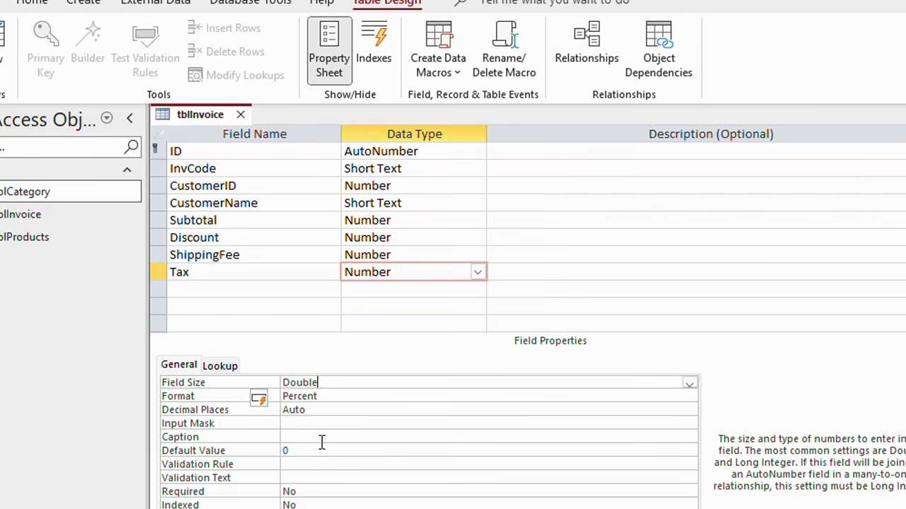
pyautogui.doubleClick(319, 410)
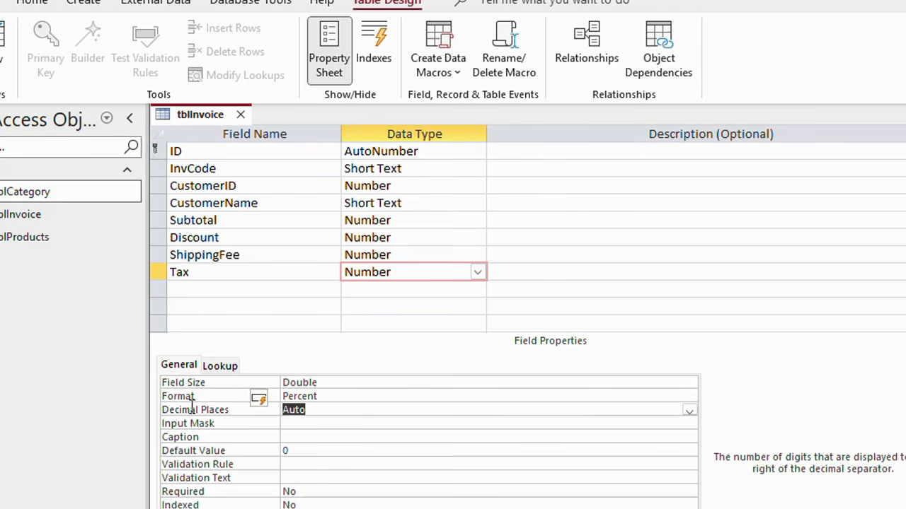
pyautogui.write('0')
pyautogui.click(323, 396)
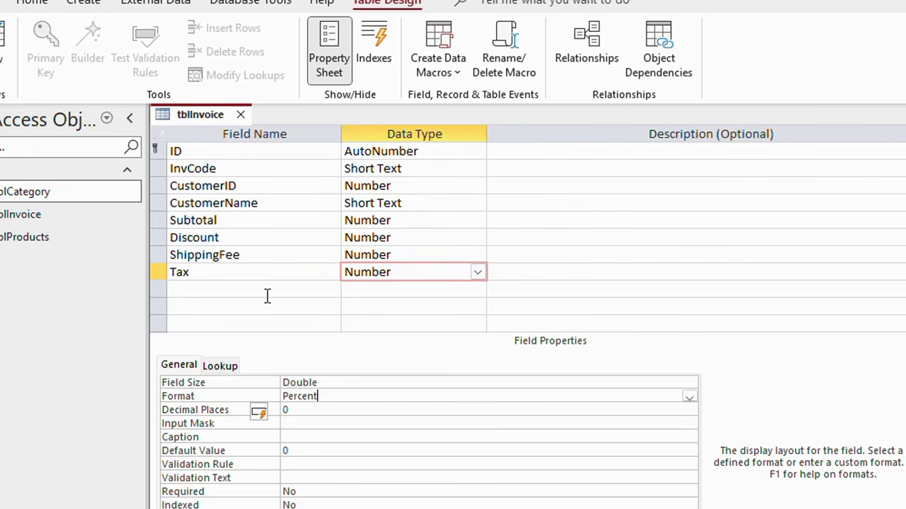
# Step: Set the Tax field's default value to 0.1 and save tblInvoice
pyautogui.click(298, 451)
pyautogui.click(255, 453)
pyautogui.write('0.1')
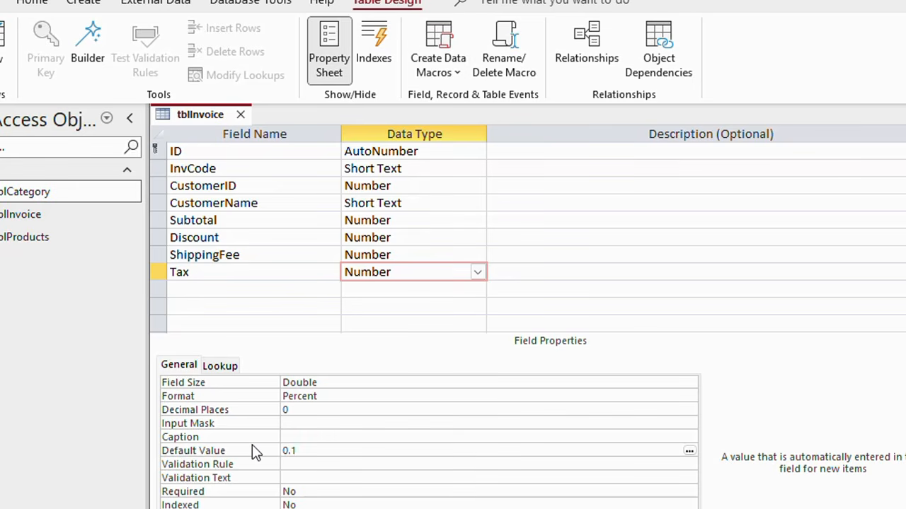
pyautogui.click(299, 413)
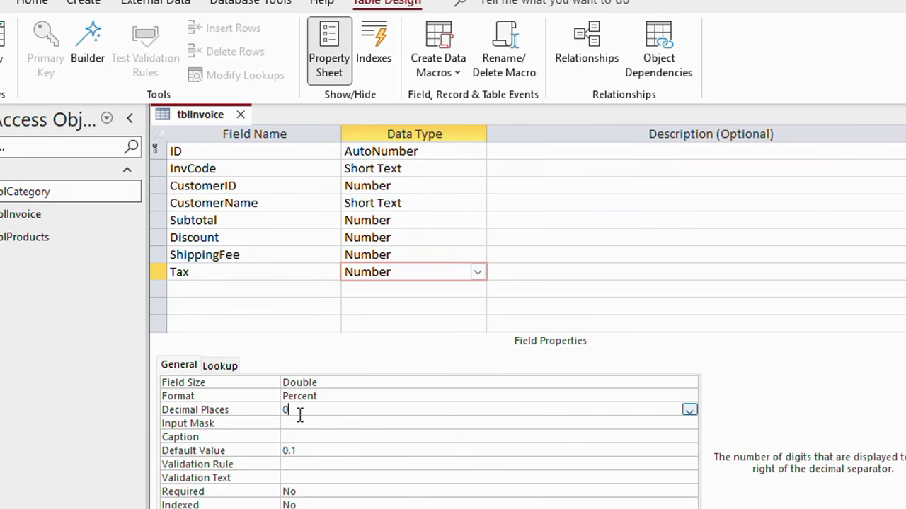
pyautogui.click(384, 272)
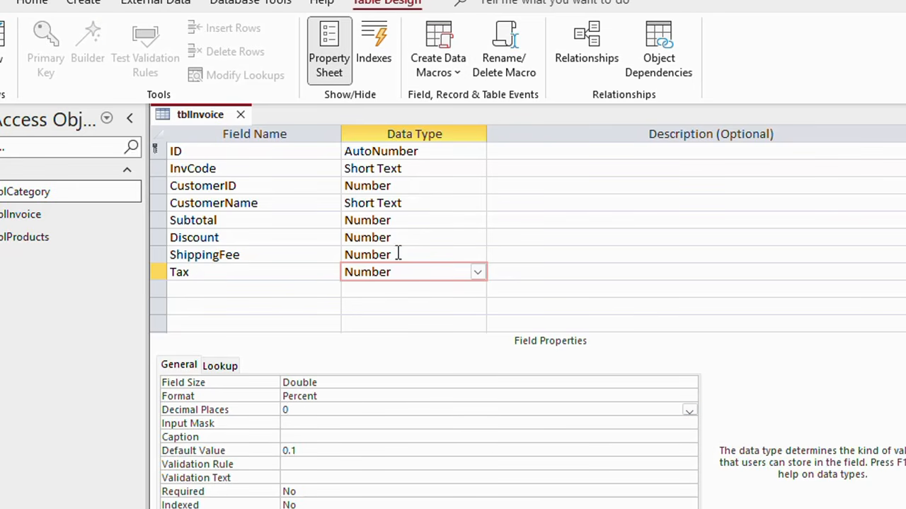
pyautogui.click(398, 253)
pyautogui.rightClick(188, 119)
pyautogui.click(226, 133)
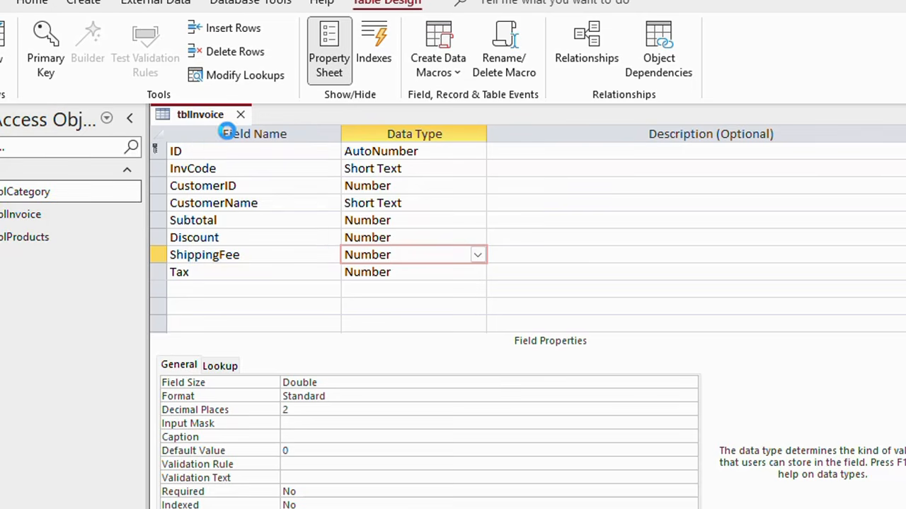
pyautogui.click(407, 238)
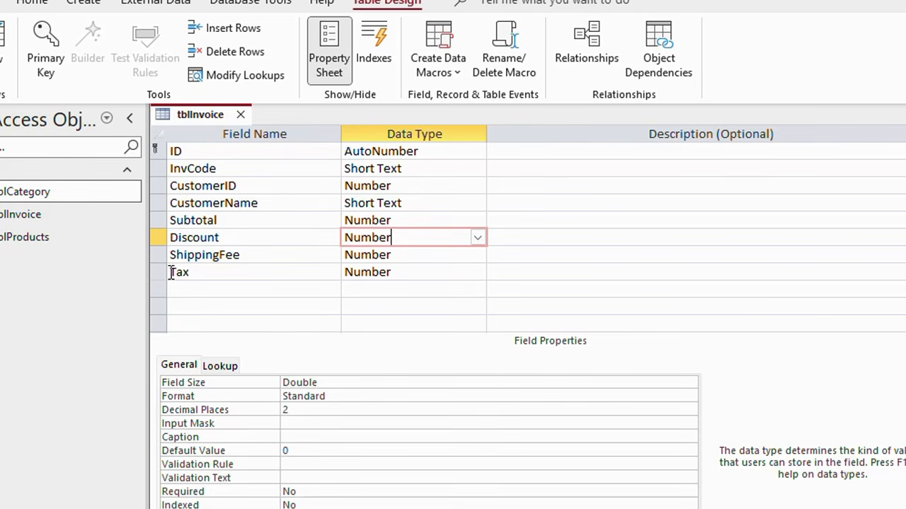
# Step: Add a Total field with the Calculated data type below Tax
pyautogui.click(190, 291)
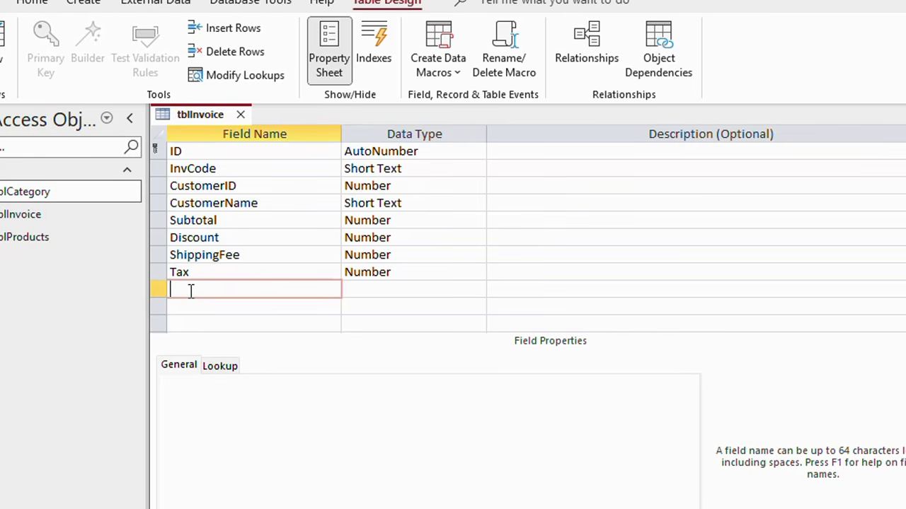
pyautogui.write('Ta')
pyautogui.write('ot')
pyautogui.write('al')
pyautogui.click(409, 290)
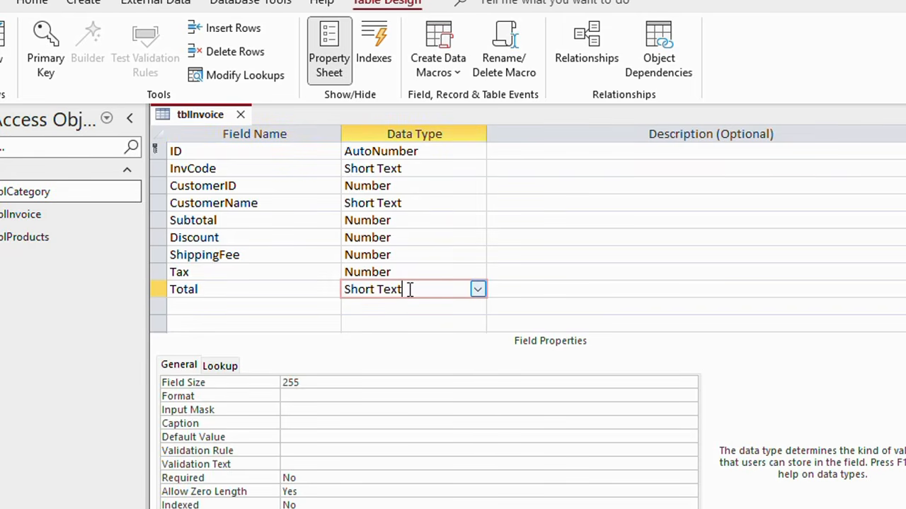
pyautogui.click(477, 289)
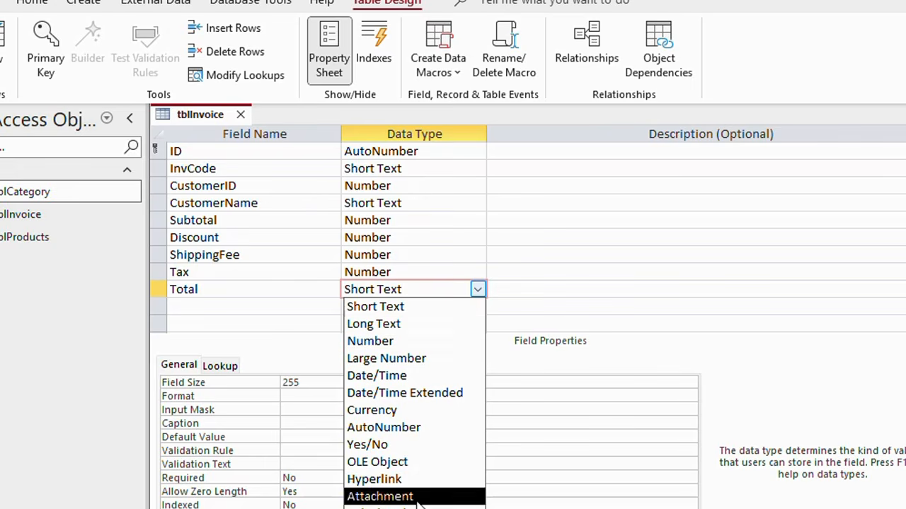
pyautogui.click(396, 508)
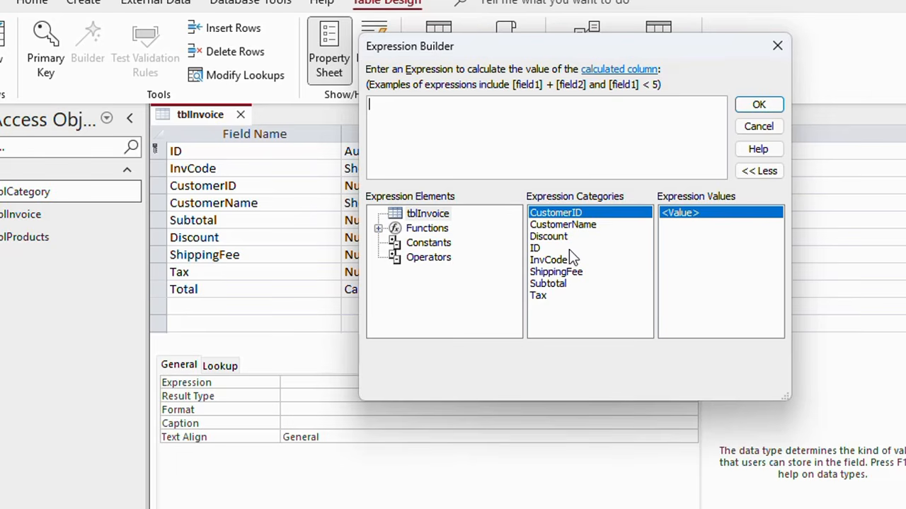
# Step: Enter [Subtotal] + [ShippingFee] - [Discount] as the start of the Total field's expression
pyautogui.click(549, 283)
pyautogui.doubleClick(549, 283)
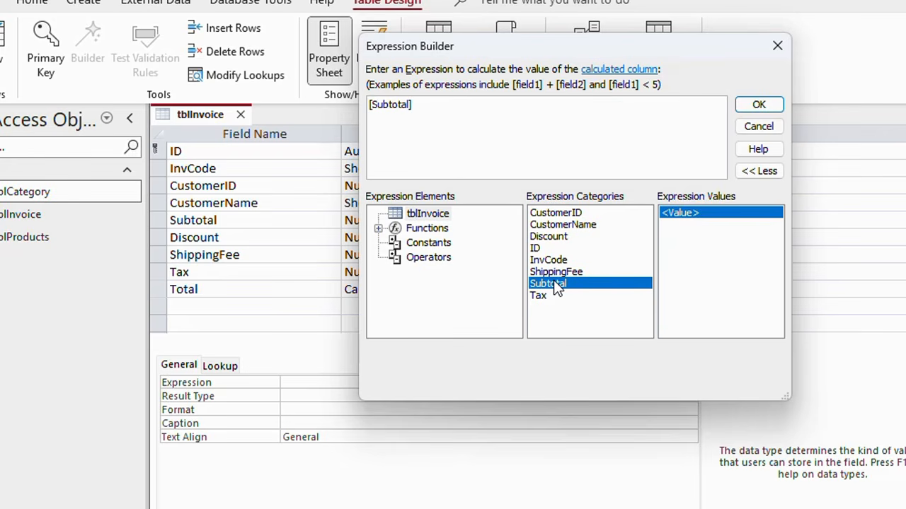
pyautogui.write('+')
pyautogui.doubleClick(559, 272)
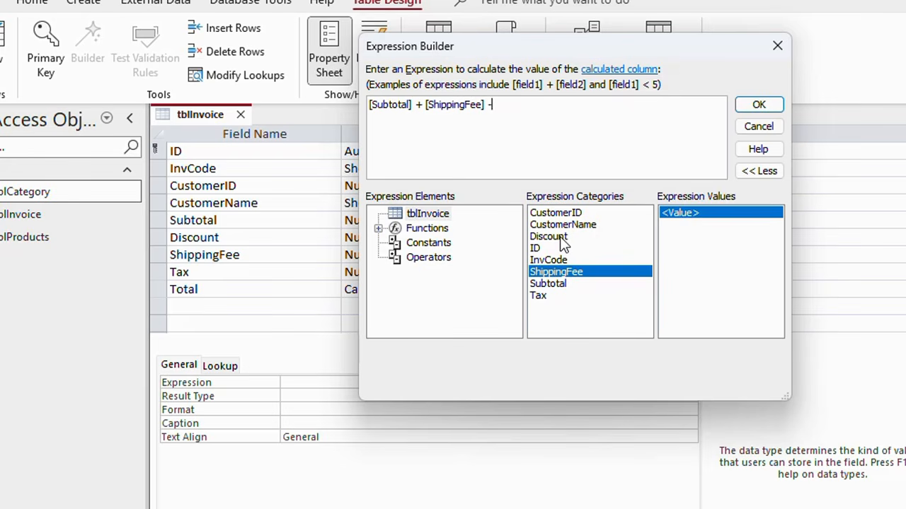
pyautogui.doubleClick(559, 237)
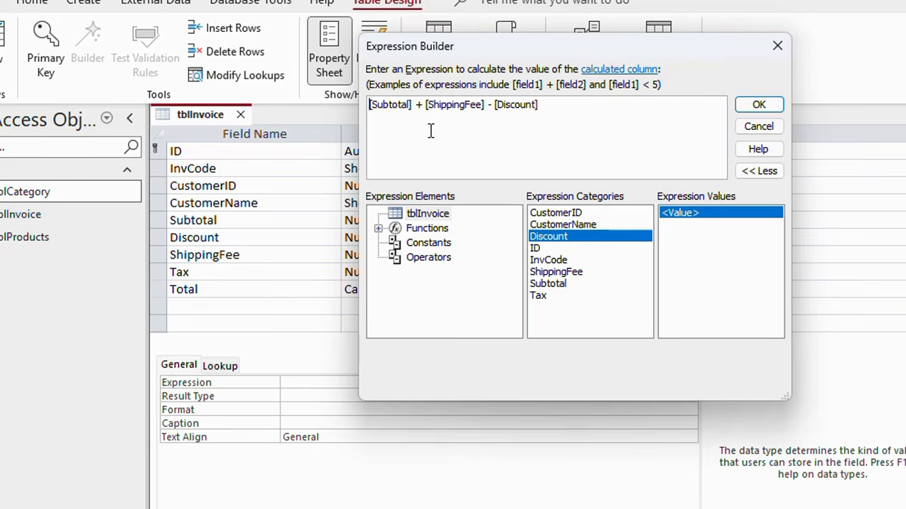
# Step: Group the expression with parentheses as (([Subtotal] + [ShippingFee]) - [Discount])
pyautogui.write('(')
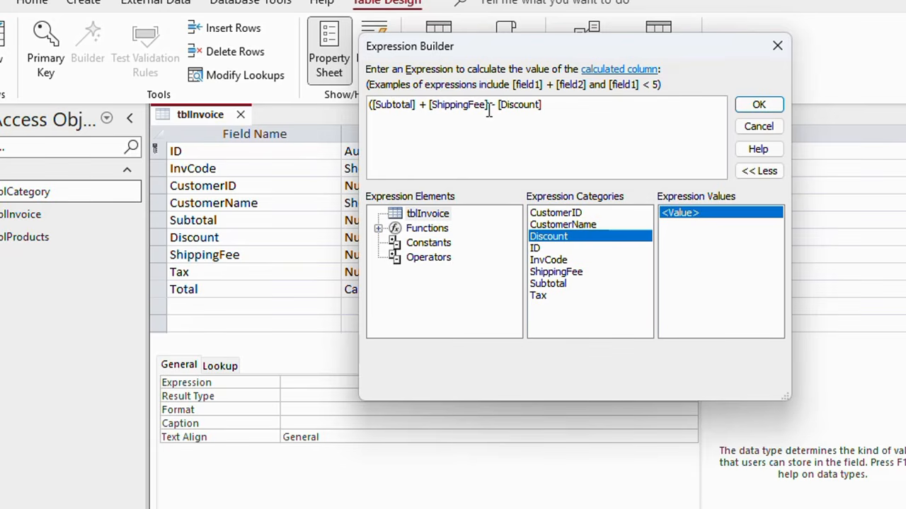
pyautogui.click(551, 111)
pyautogui.click(366, 106)
pyautogui.write('(')
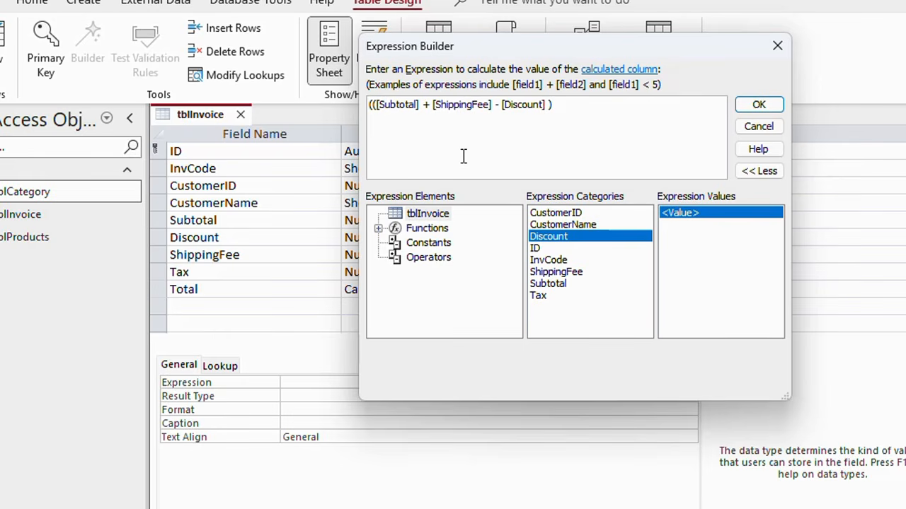
pyautogui.click(497, 105)
pyautogui.write(')')
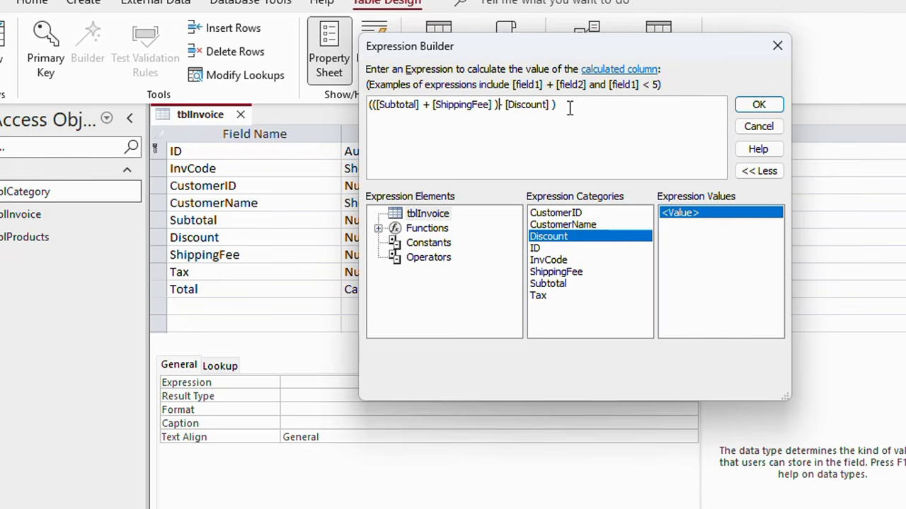
# Step: Add to the expression a copy of the parenthesized group multiplied by [Tax], ending with a closing parenthesis
pyautogui.moveTo(557, 105); pyautogui.dragTo(370, 107)
pyautogui.hotkey('ctrl', 'c')
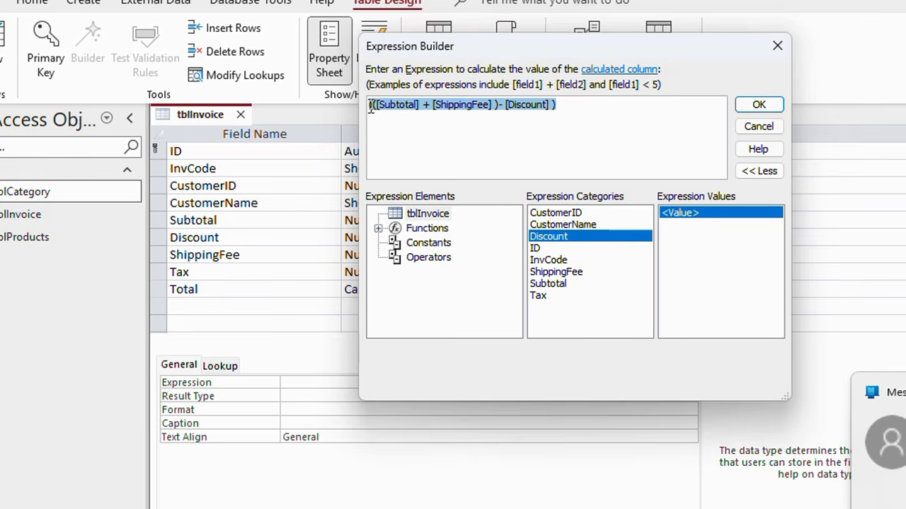
pyautogui.click(590, 108)
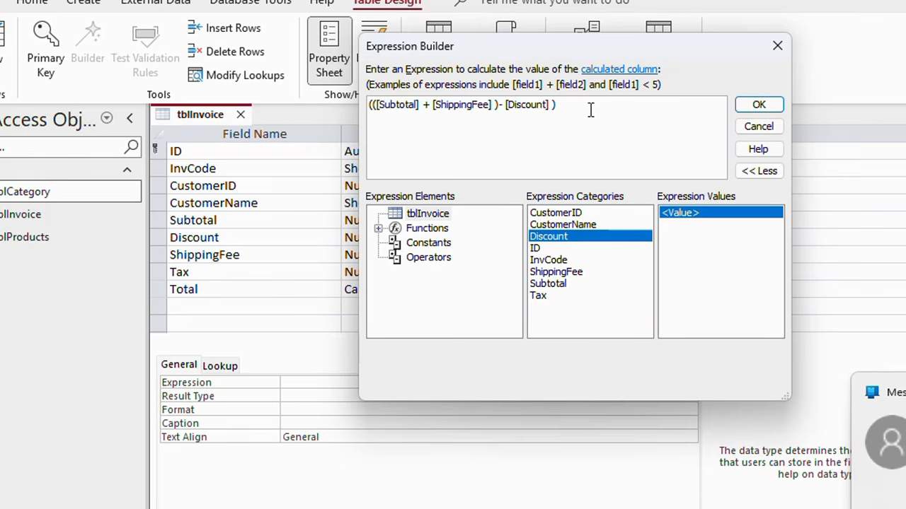
pyautogui.write('*')
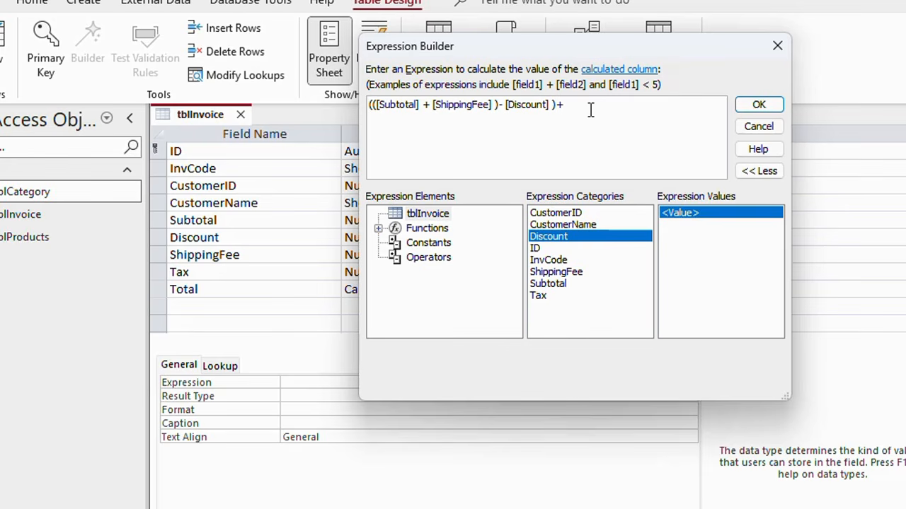
pyautogui.hotkey('ctrl', 'v')
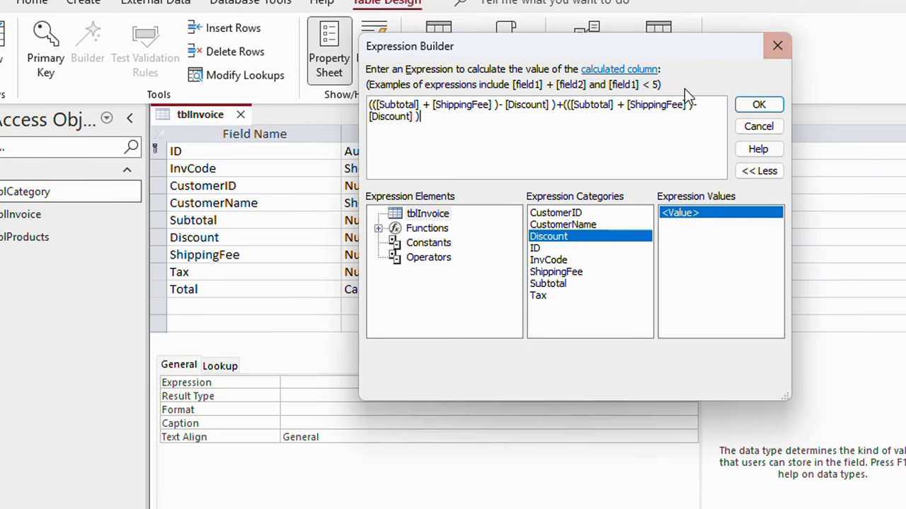
pyautogui.click(556, 105)
pyautogui.click(565, 106)
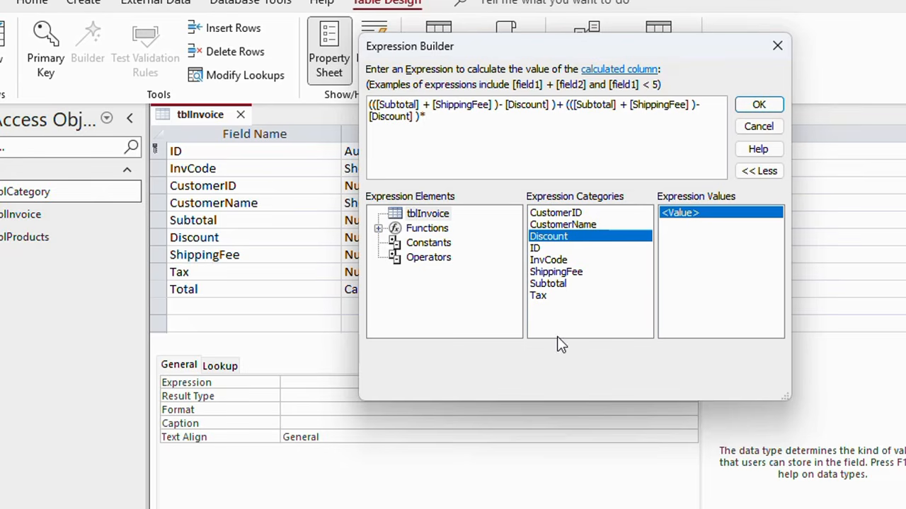
pyautogui.doubleClick(538, 296)
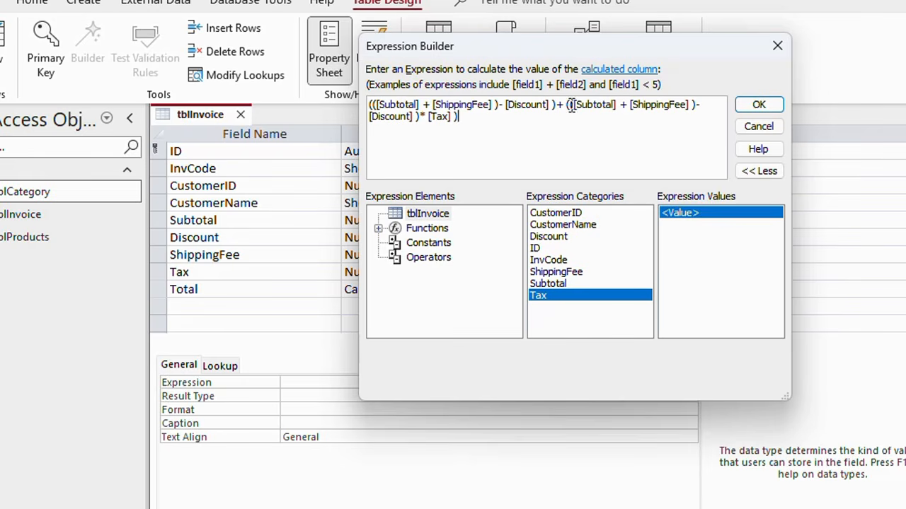
# Step: Remove the inner parentheses around [Subtotal] + [ShippingFee] in both groups and try to accept the Total expression
pyautogui.click(698, 106)
pyautogui.press('BackSpace')
pyautogui.click(573, 105)
pyautogui.press('BackSpace')
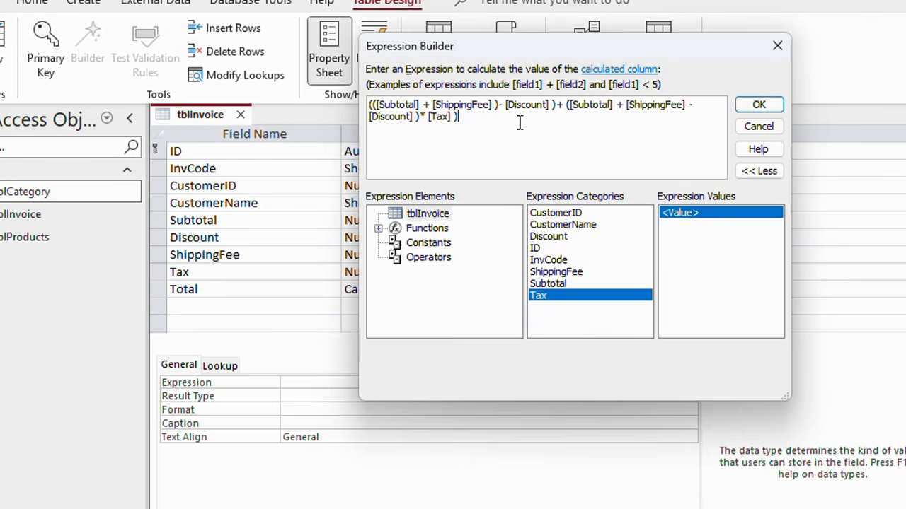
pyautogui.click(377, 104)
pyautogui.press('BackSpace')
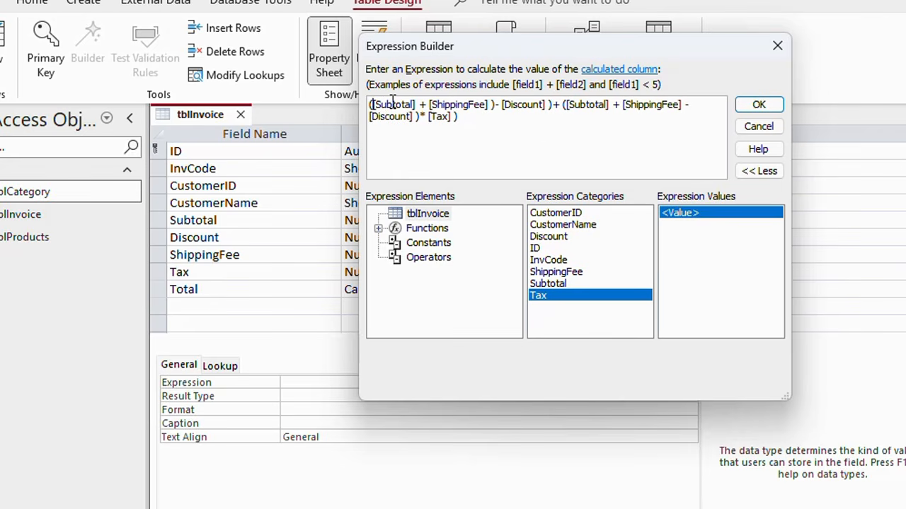
pyautogui.click(496, 104)
pyautogui.press('BackSpace')
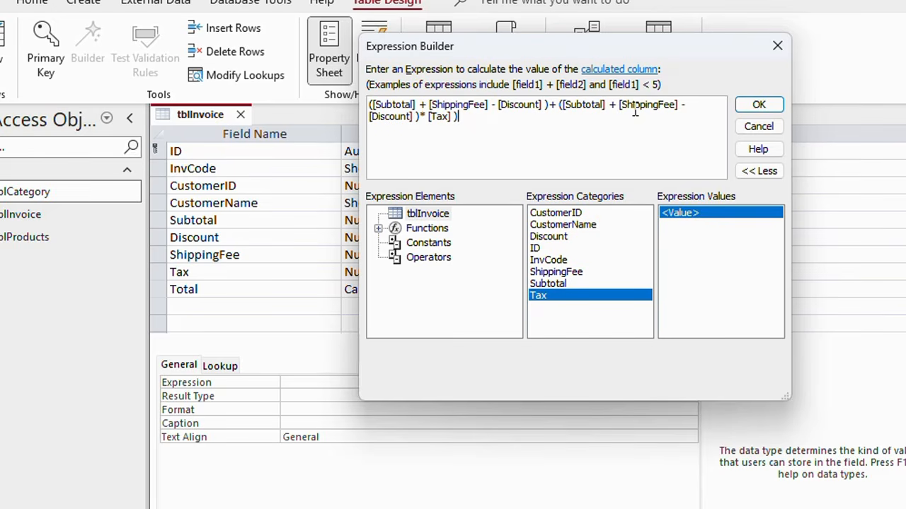
pyautogui.click(759, 106)
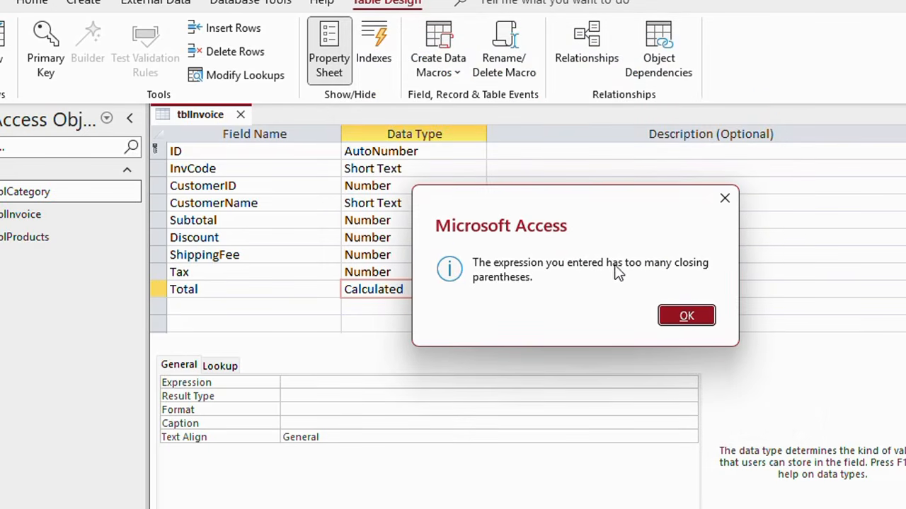
pyautogui.click(687, 317)
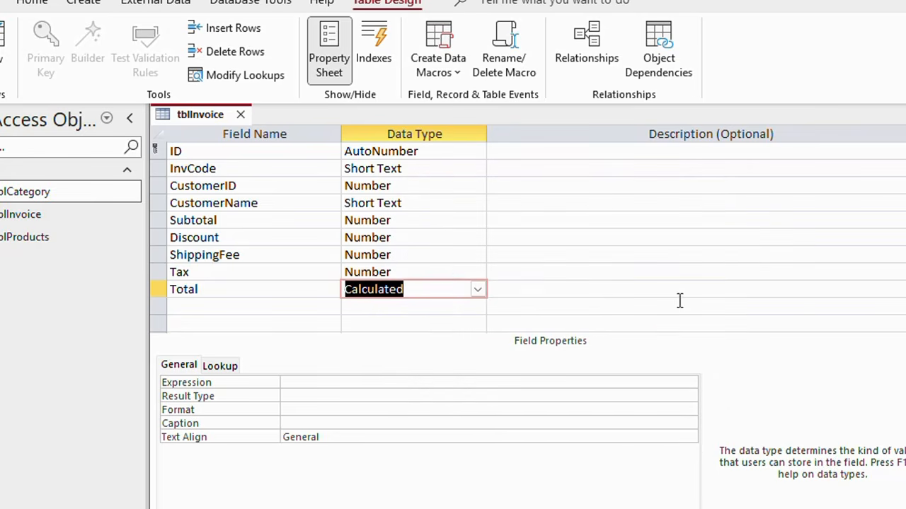
# Step: Reopen the expression editor for the Total field and enter ([ShippingFee] + [Subtotal] - [Discount])
pyautogui.click(444, 290)
pyautogui.click(326, 384)
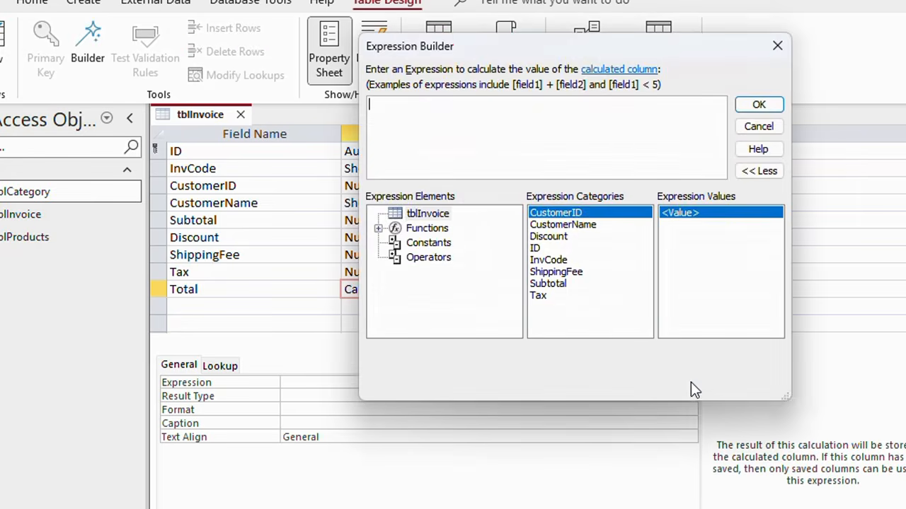
pyautogui.click(689, 383)
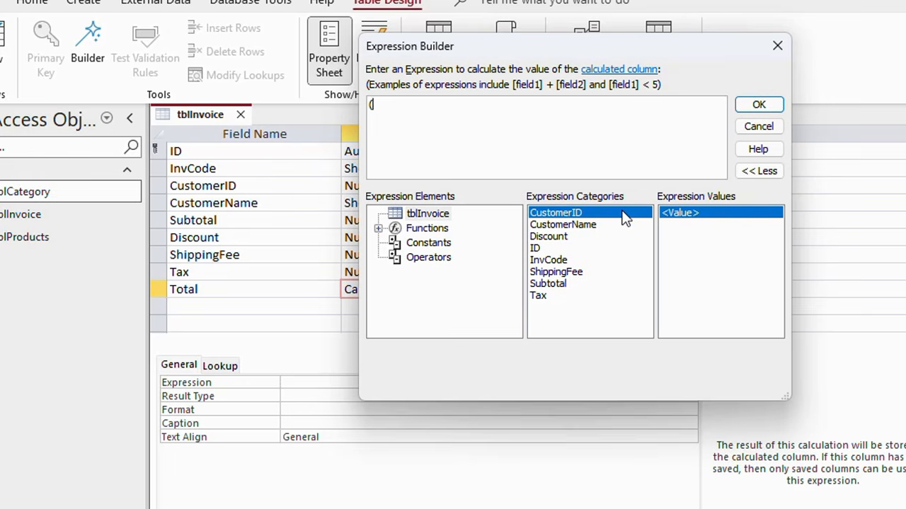
pyautogui.doubleClick(556, 273)
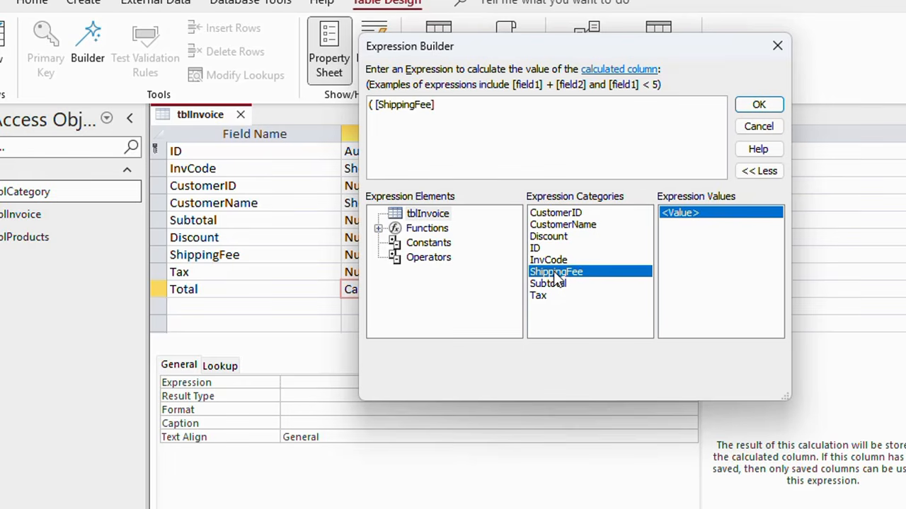
pyautogui.write('+')
pyautogui.doubleClick(550, 283)
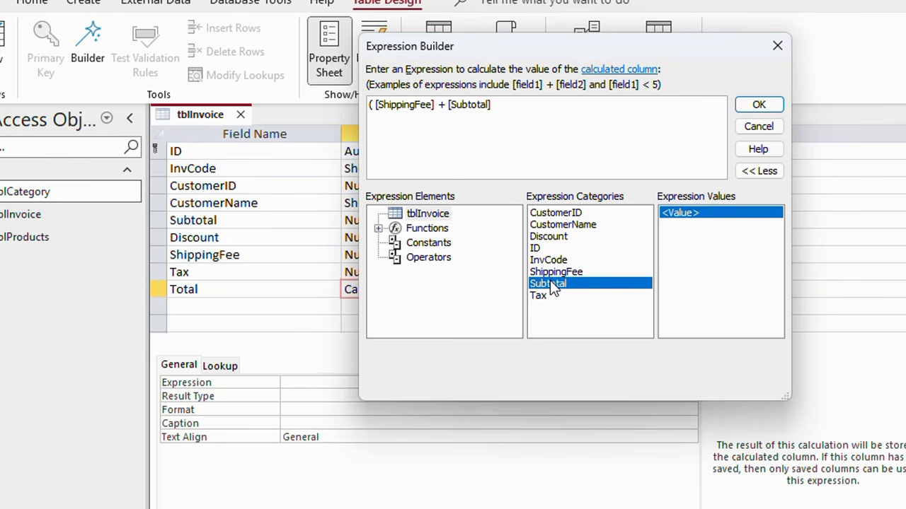
pyautogui.write('-')
pyautogui.doubleClick(562, 235)
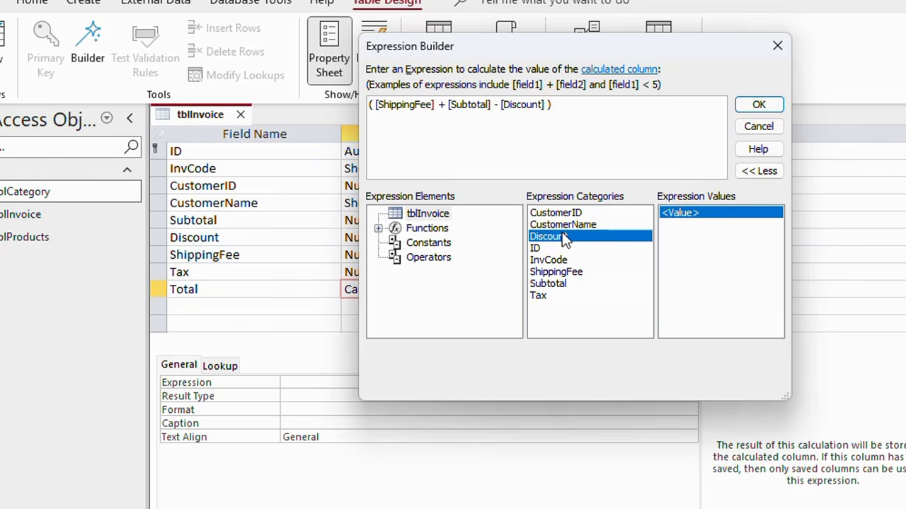
# Step: Extend the Total expression with a plus sign and a copy of the parenthesized group multiplied by [Tax]
pyautogui.moveTo(551, 105); pyautogui.dragTo(369, 106)
pyautogui.hotkey('ctrl', 'c')
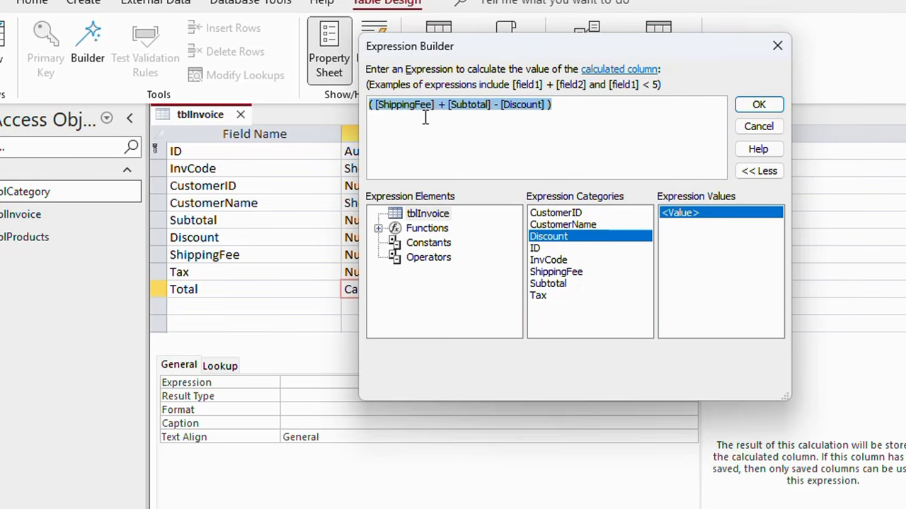
pyautogui.click(571, 105)
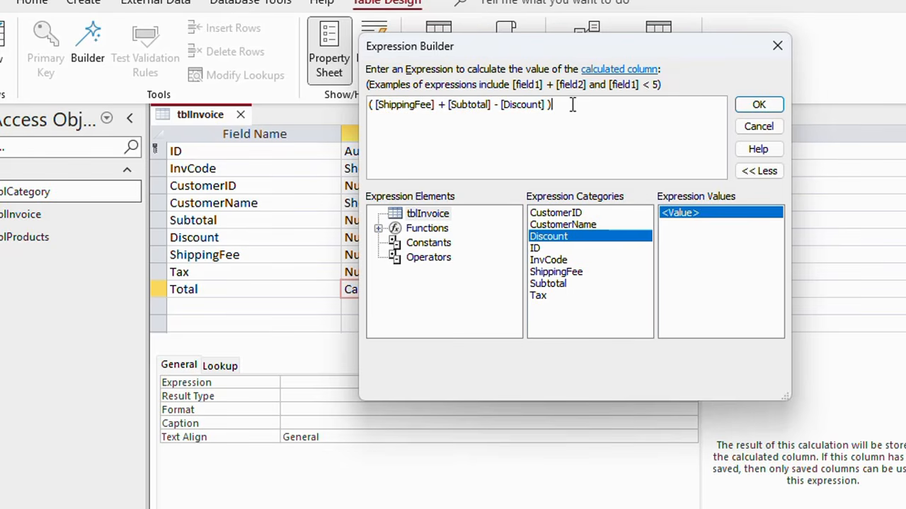
pyautogui.write('+')
pyautogui.hotkey('ctrl', 'v')
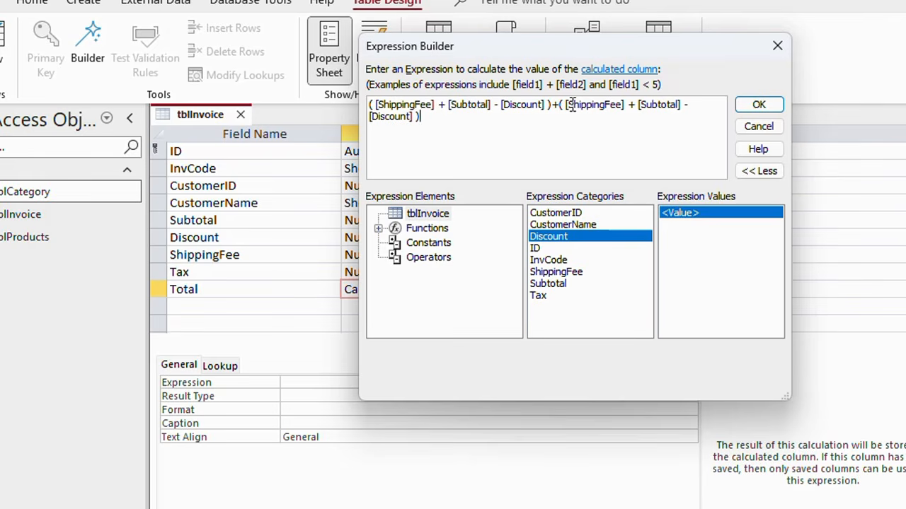
pyautogui.write('*')
pyautogui.doubleClick(539, 296)
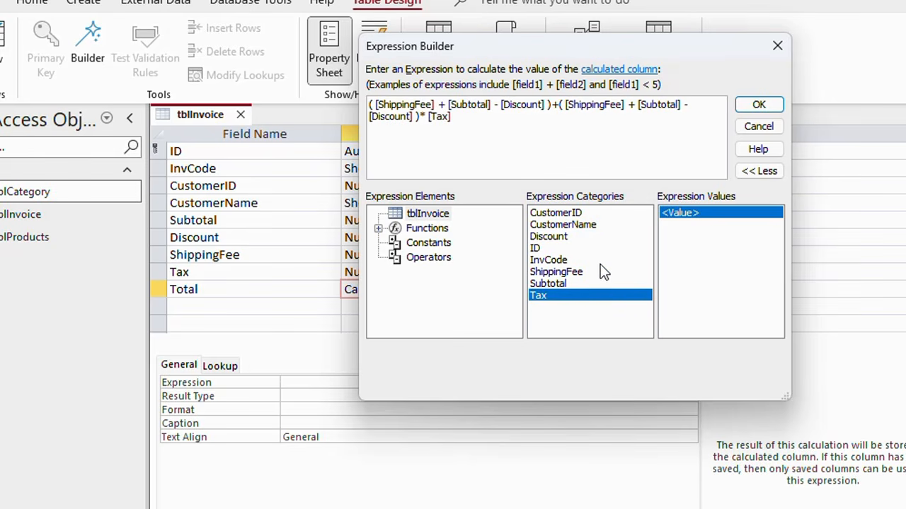
# Step: Enclose the second group multiplied by [Tax] in its own parentheses and accept the Total expression
pyautogui.write(')+(')
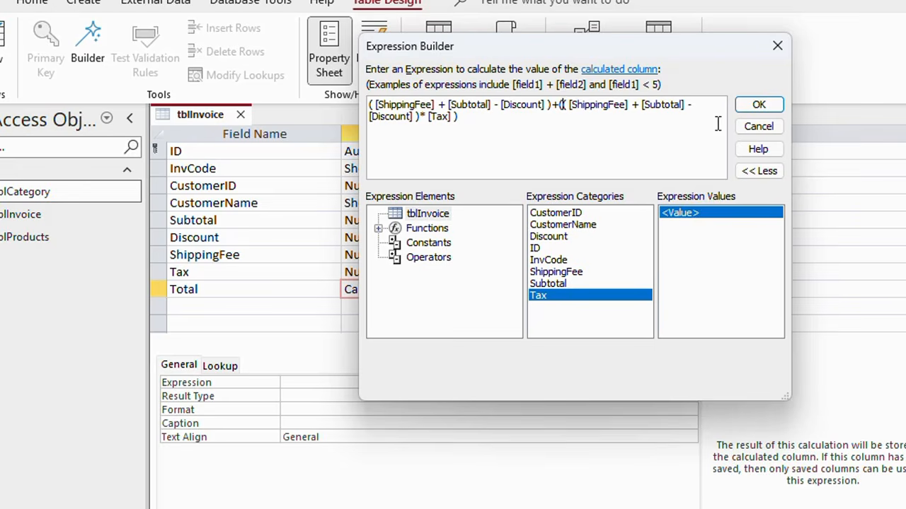
pyautogui.click(756, 106)
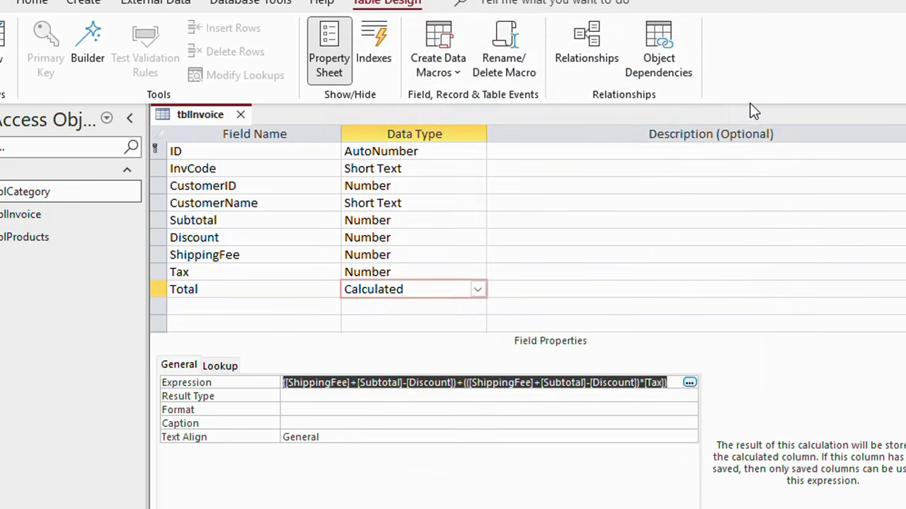
# Step: Set the Total field's result type to Double, its format to Standard and its decimal places to 2
pyautogui.click(363, 396)
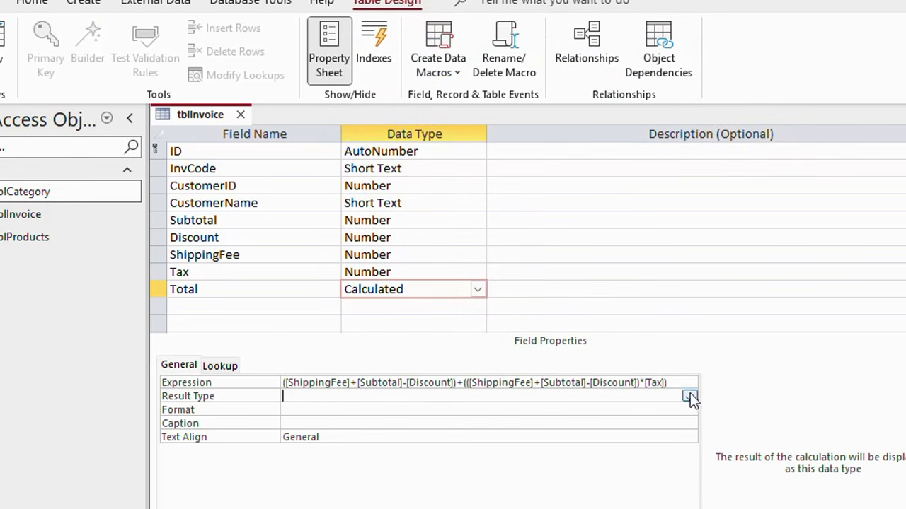
pyautogui.click(690, 397)
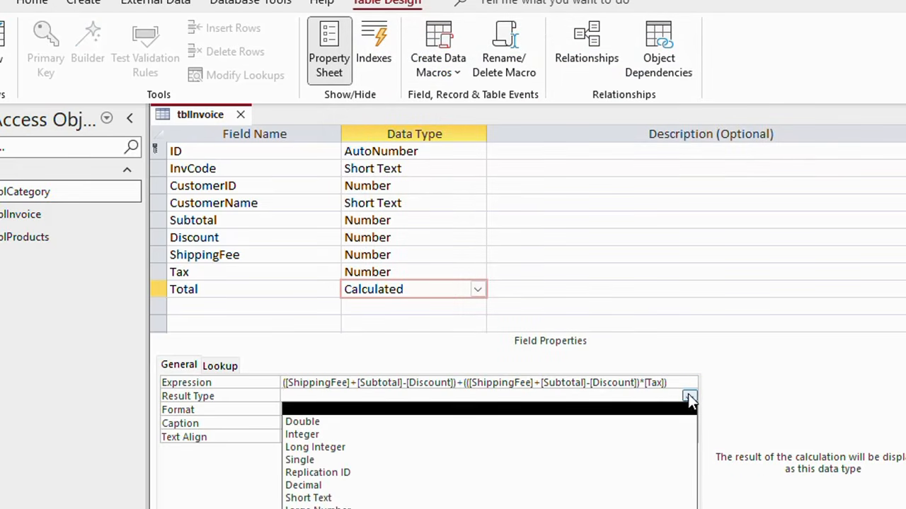
pyautogui.click(338, 422)
pyautogui.click(322, 410)
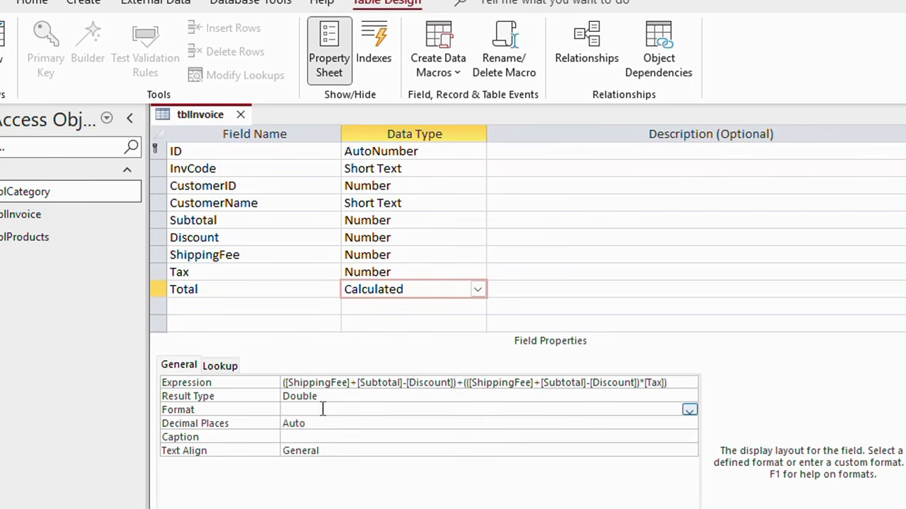
pyautogui.write('Standard')
pyautogui.moveTo(323, 423); pyautogui.dragTo(257, 423)
pyautogui.write('2')
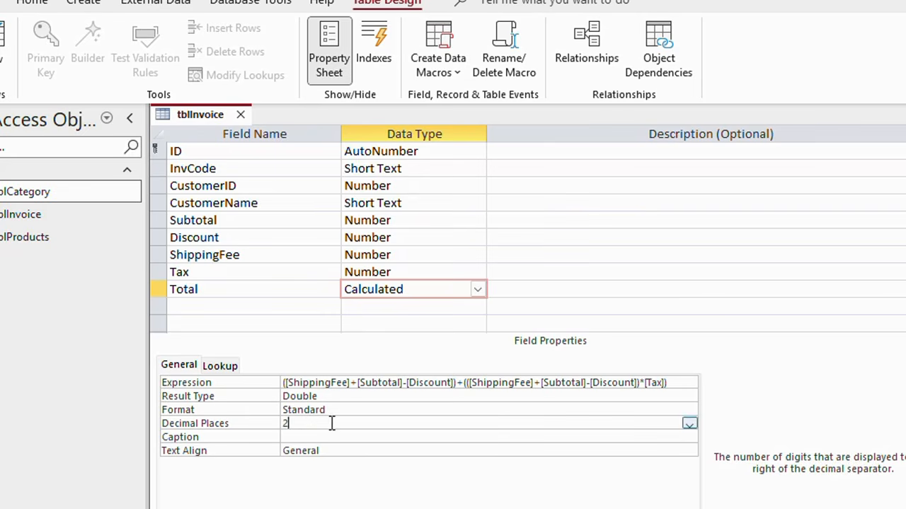
pyautogui.click(342, 408)
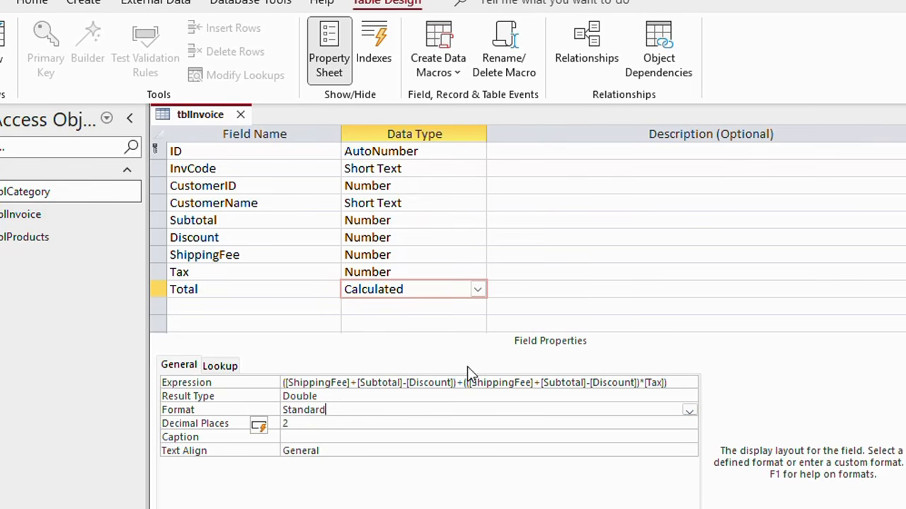
# Step: Add a field named CreatedOn below Total with the Date/Time data type
pyautogui.click(194, 306)
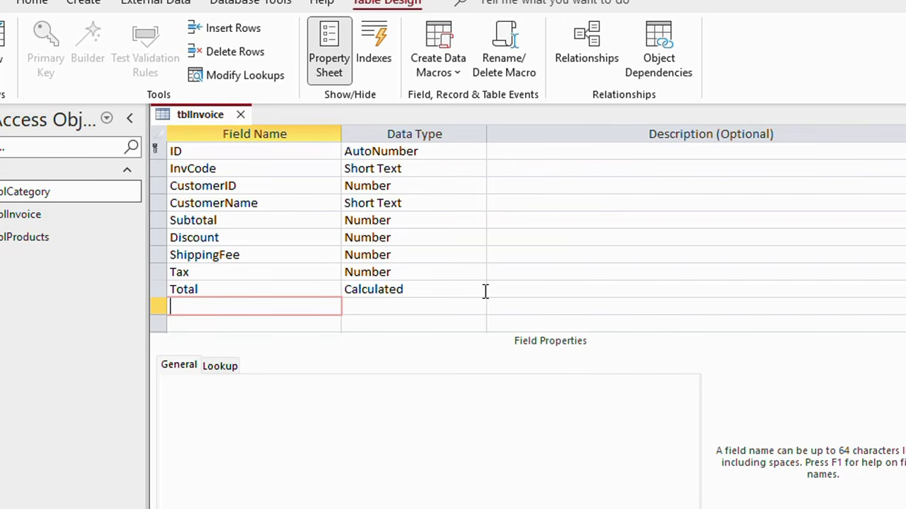
pyautogui.write('CreatedOn')
pyautogui.click(394, 312)
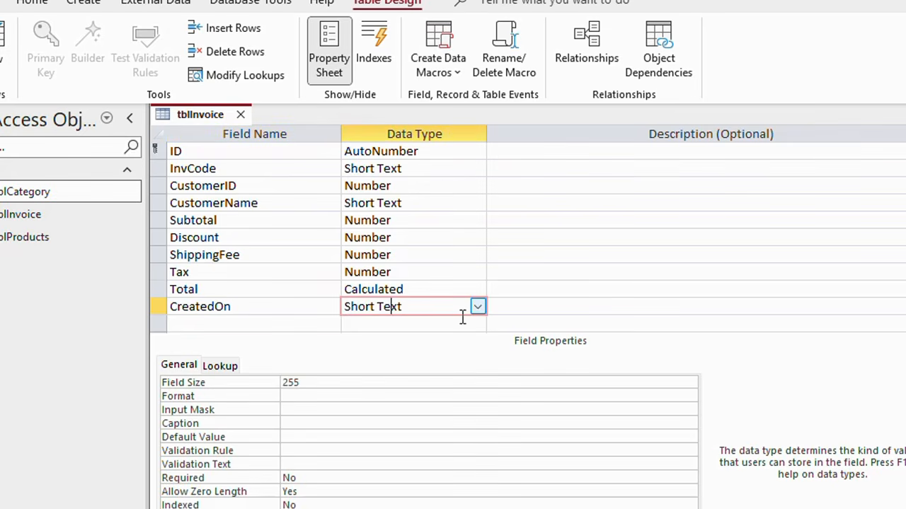
pyautogui.click(477, 306)
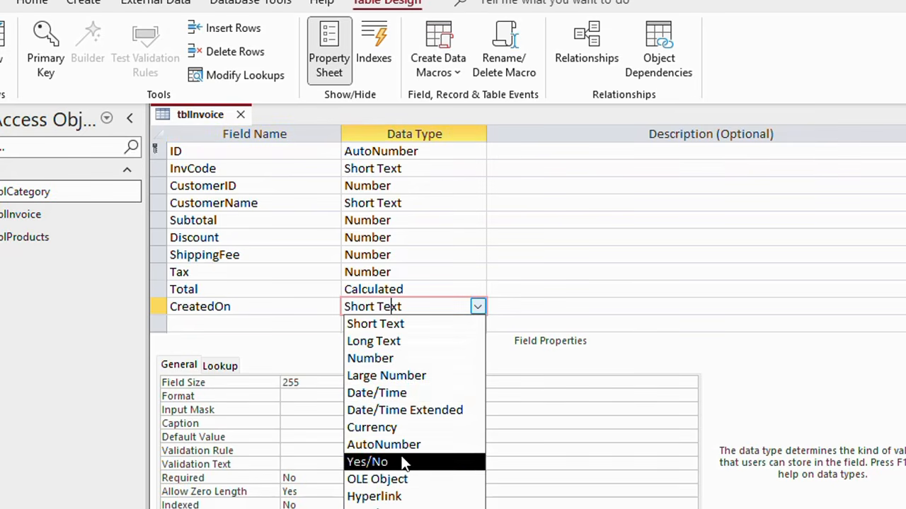
pyautogui.click(390, 393)
# Step: Give the CreatedOn field the format dd-mmm-yyyy and the default value =Date()
pyautogui.click(302, 382)
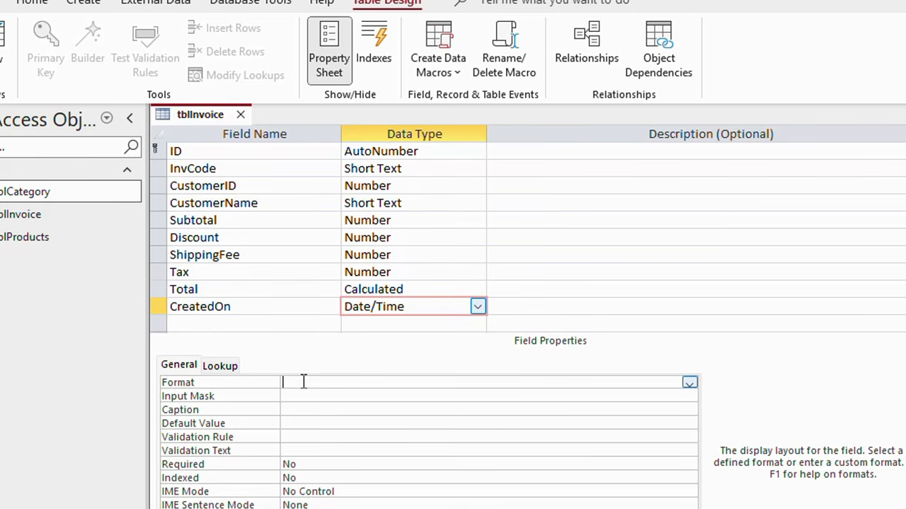
pyautogui.write('dd-mmm-yyyy')
pyautogui.click(311, 411)
pyautogui.click(310, 424)
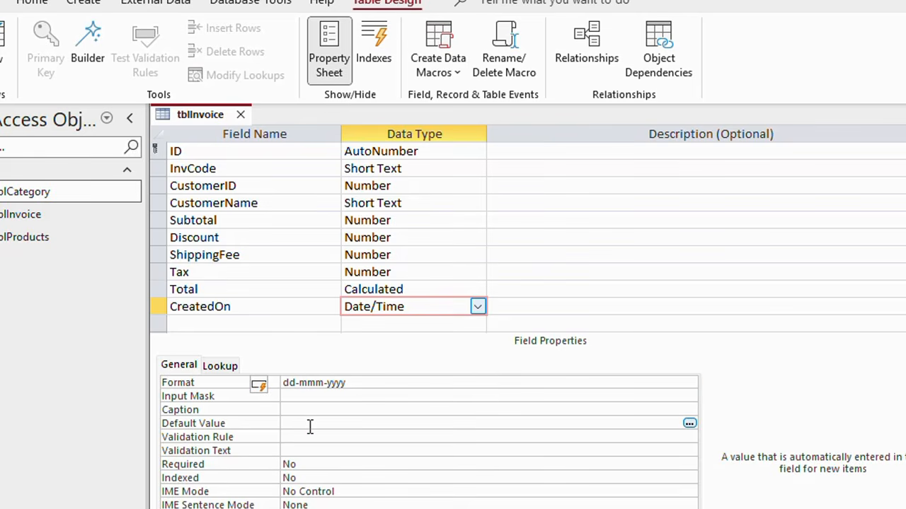
pyautogui.write('=a')
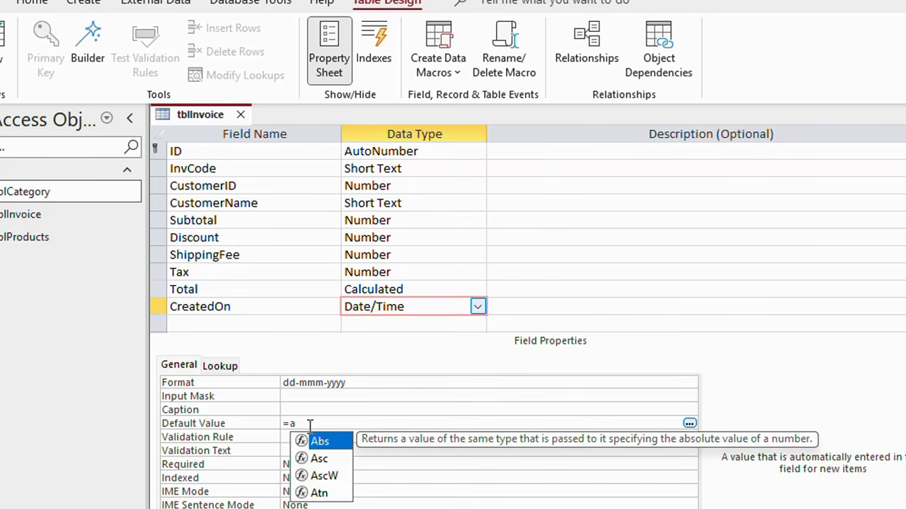
pyautogui.press('BackSpace')
pyautogui.write('da')
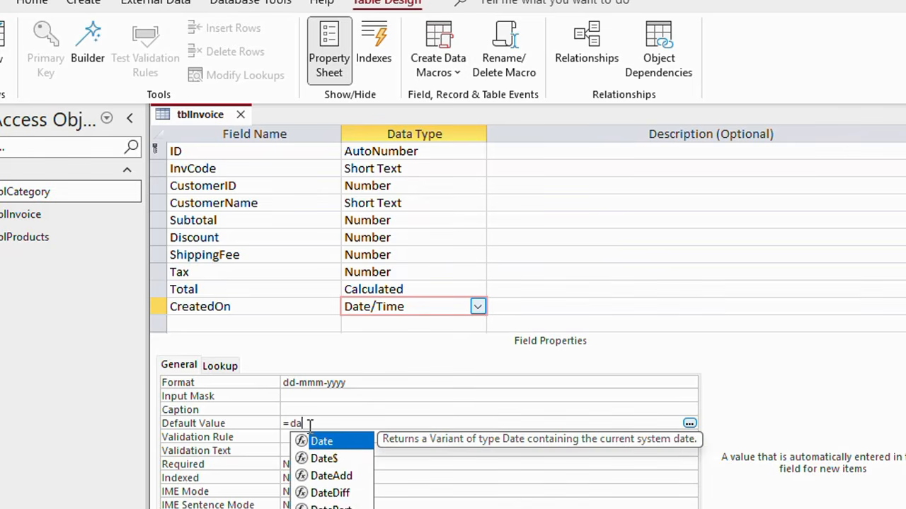
pyautogui.write('te')
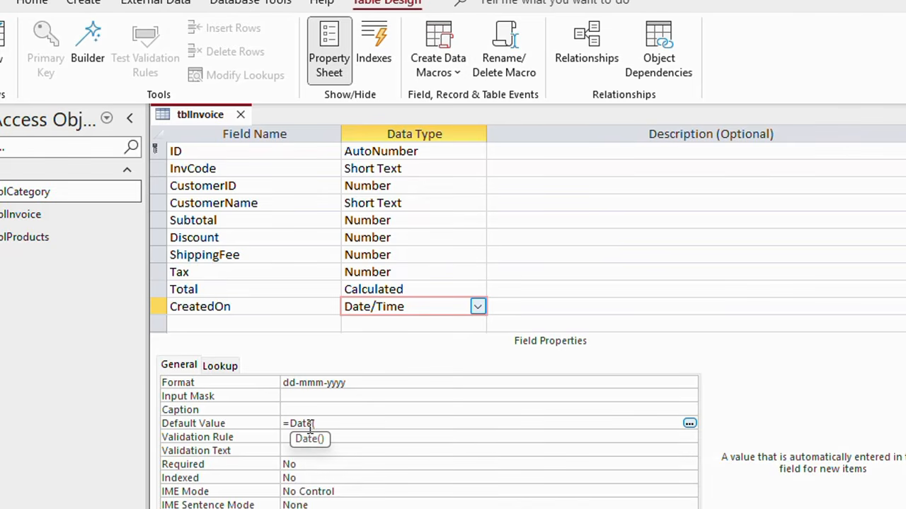
pyautogui.write('()')
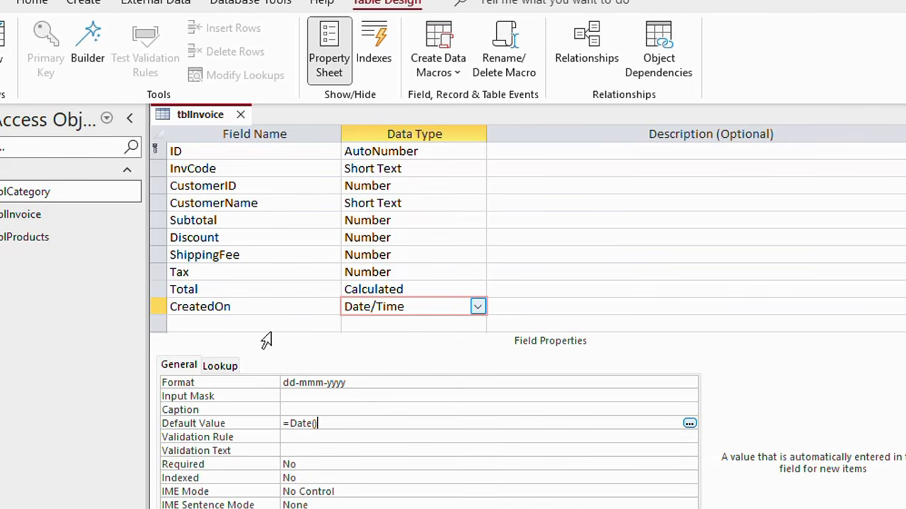
# Step: Add a field named TaxInclusive below CreatedOn with the Yes/No data type
pyautogui.click(254, 291)
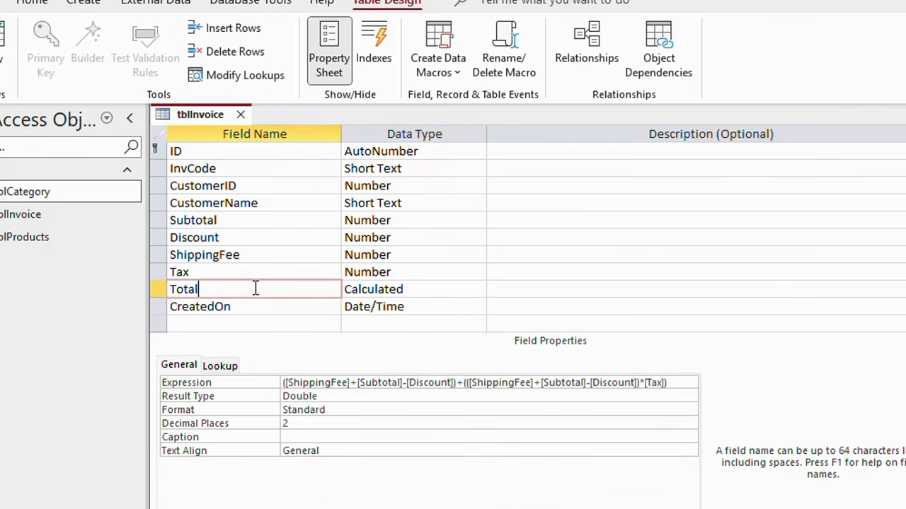
pyautogui.click(173, 322)
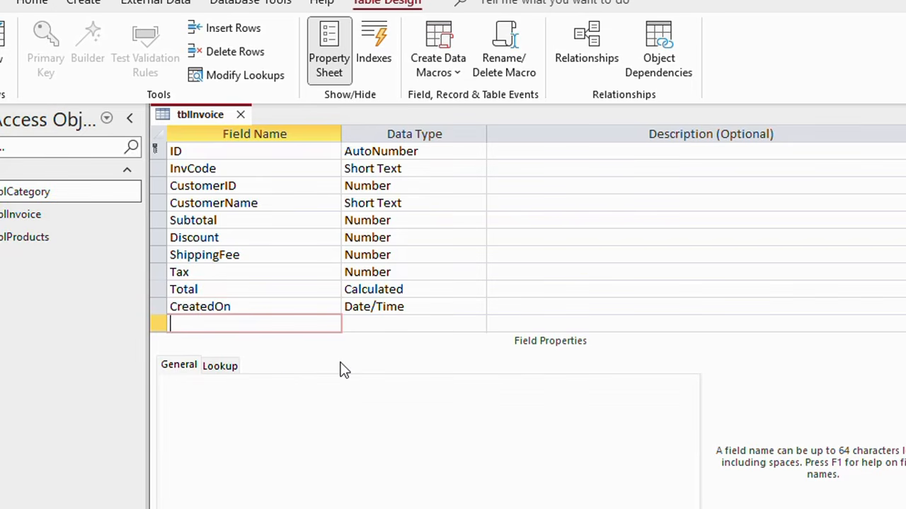
pyautogui.write('TaxInclusive')
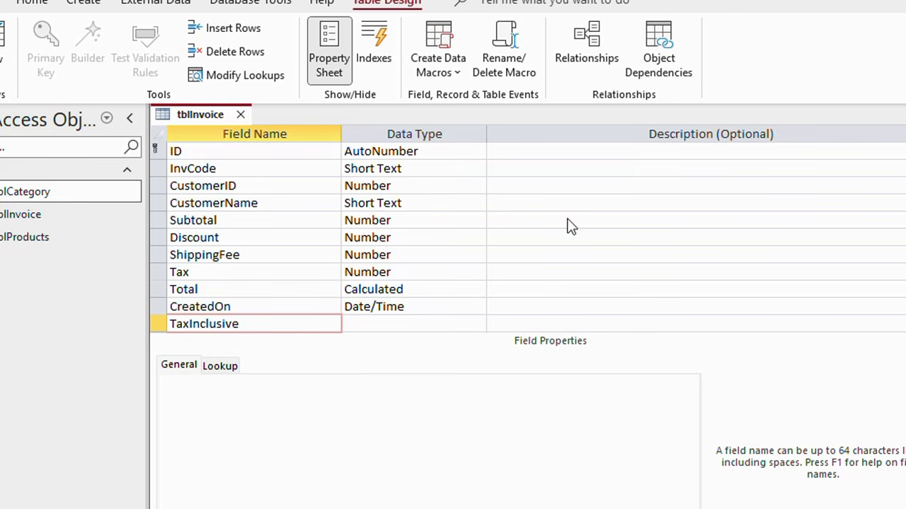
pyautogui.click(376, 323)
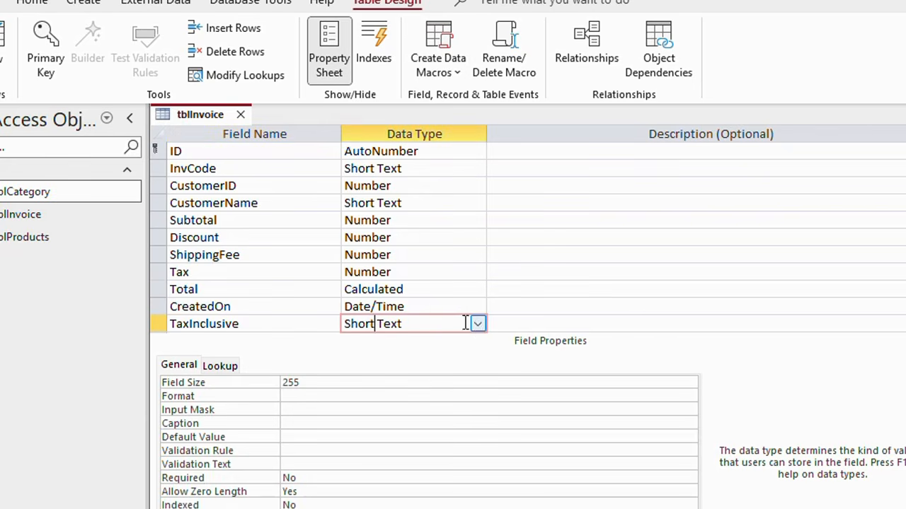
pyautogui.click(478, 324)
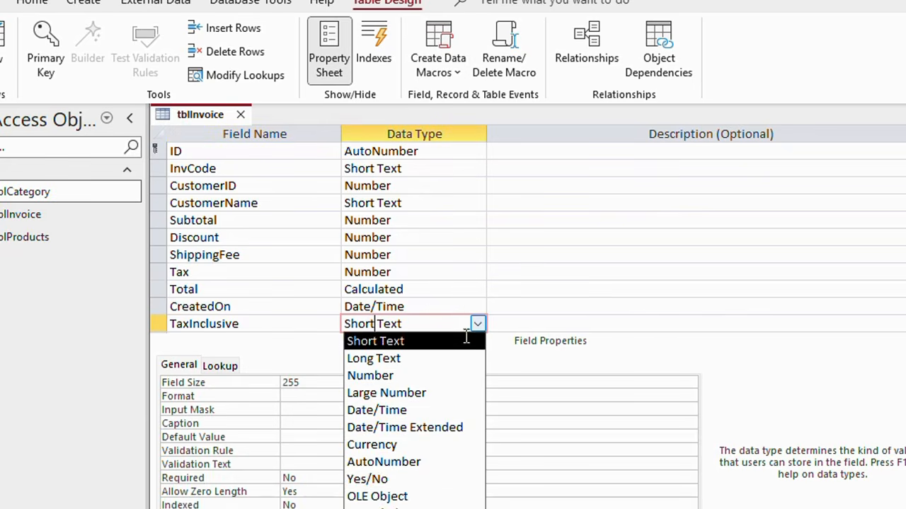
pyautogui.click(402, 479)
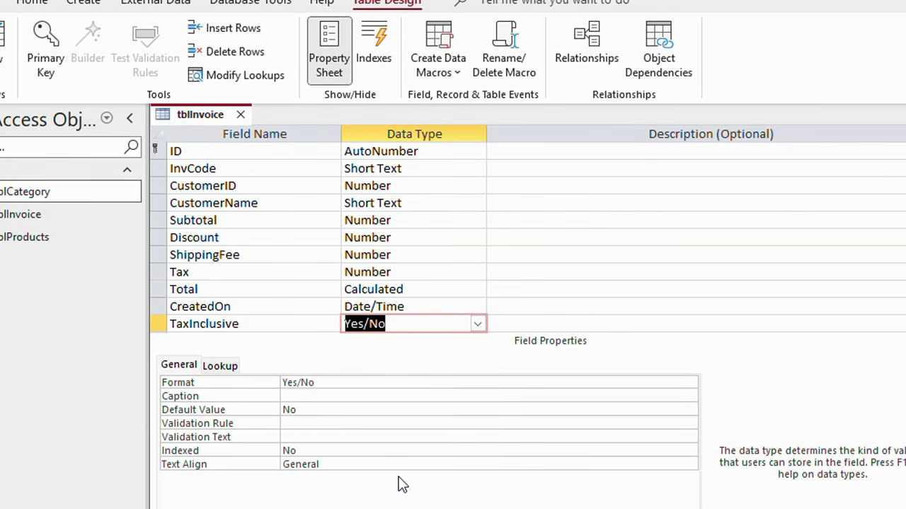
# Step: Set the default value of the TaxInclusive field to Yes
pyautogui.click(304, 410)
pyautogui.moveTo(298, 410); pyautogui.dragTo(271, 411)
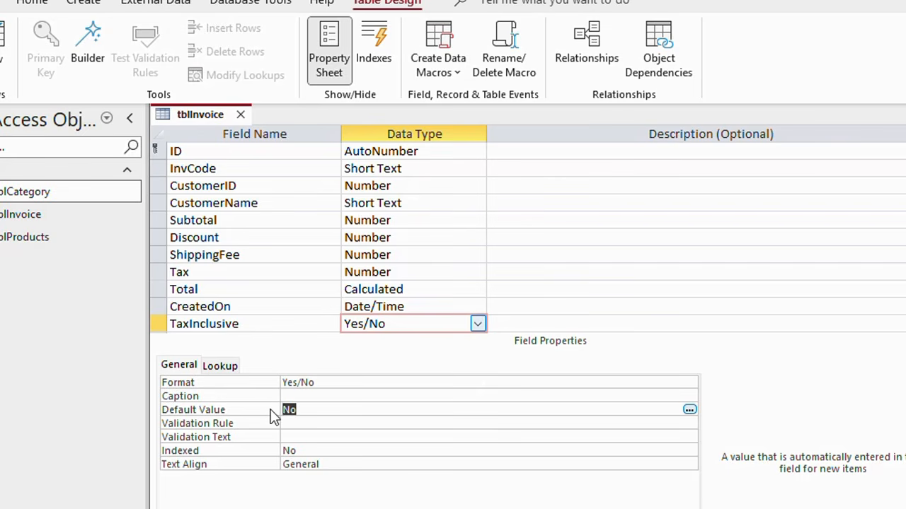
pyautogui.write('YES')
pyautogui.click(357, 378)
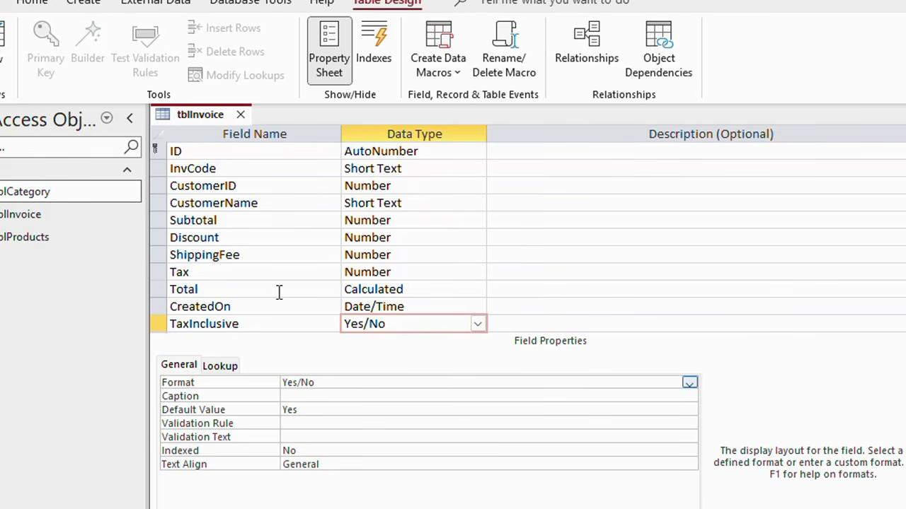
# Step: Add a new field named InvoiceType below TaxInclusive
pyautogui.scroll(-2, 231, 299)
pyautogui.click(198, 236)
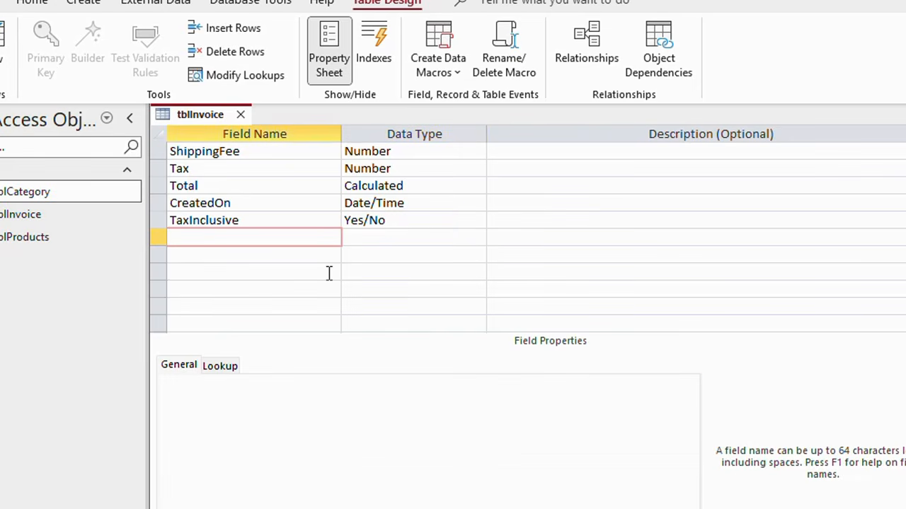
pyautogui.write('iN')
pyautogui.press('BackSpace')
pyautogui.press('BackSpace')
pyautogui.write('iiiInvoive')
pyautogui.press('BackSpace')
pyautogui.press('BackSpace')
pyautogui.write('ceType')
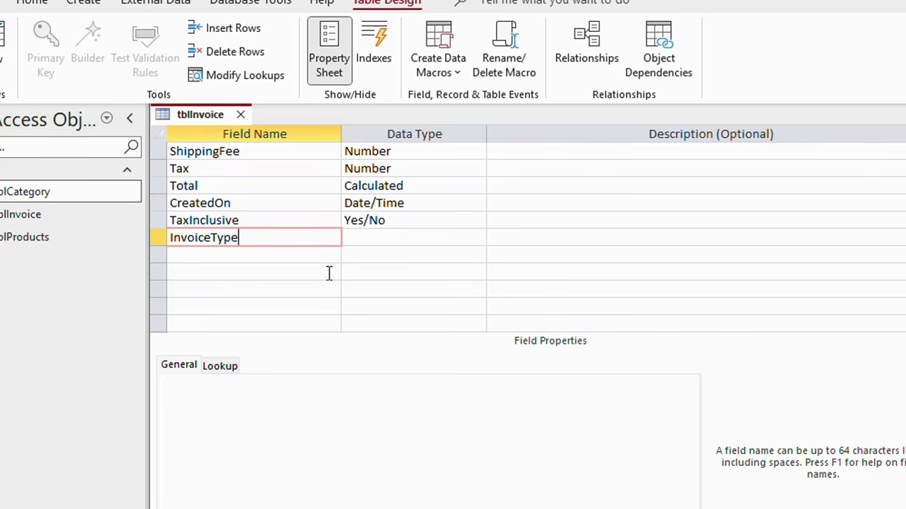
# Step: Start the Lookup Wizard for the InvoiceType field and choose to type in the list values manually
pyautogui.click(400, 238)
pyautogui.click(479, 238)
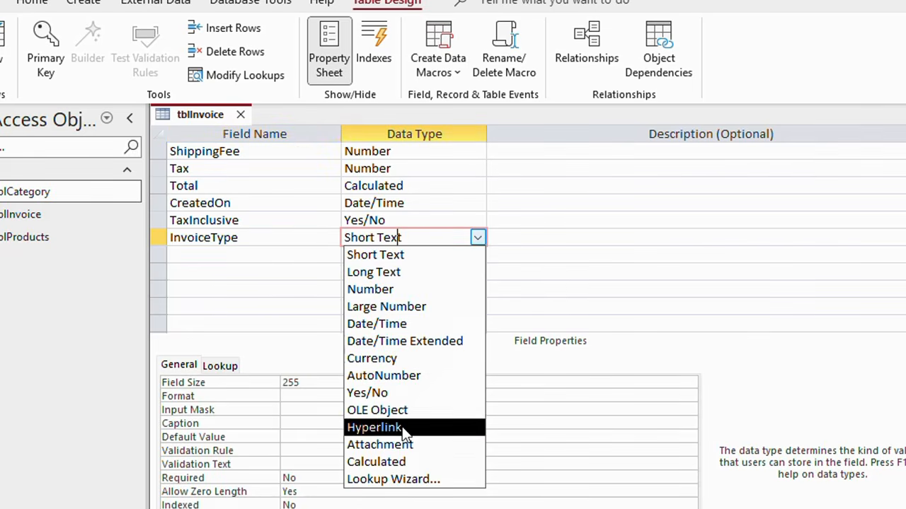
pyautogui.click(398, 484)
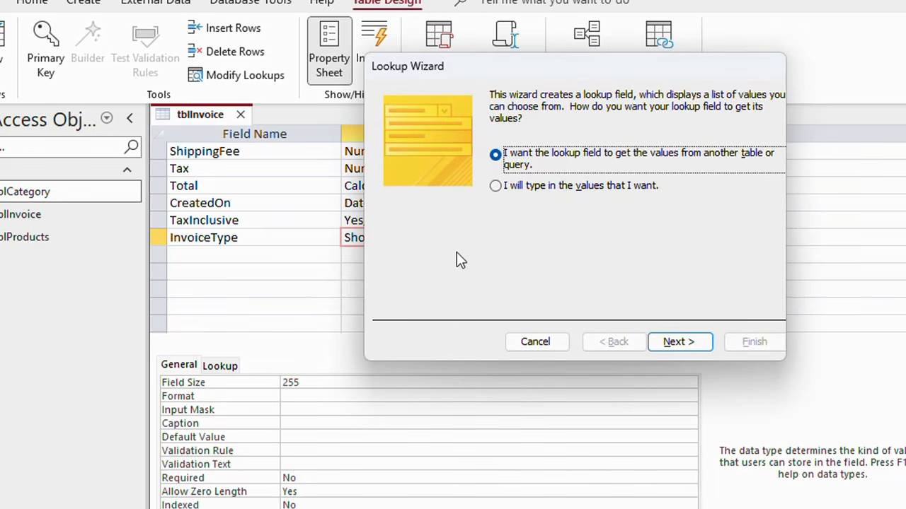
pyautogui.click(495, 186)
pyautogui.click(677, 342)
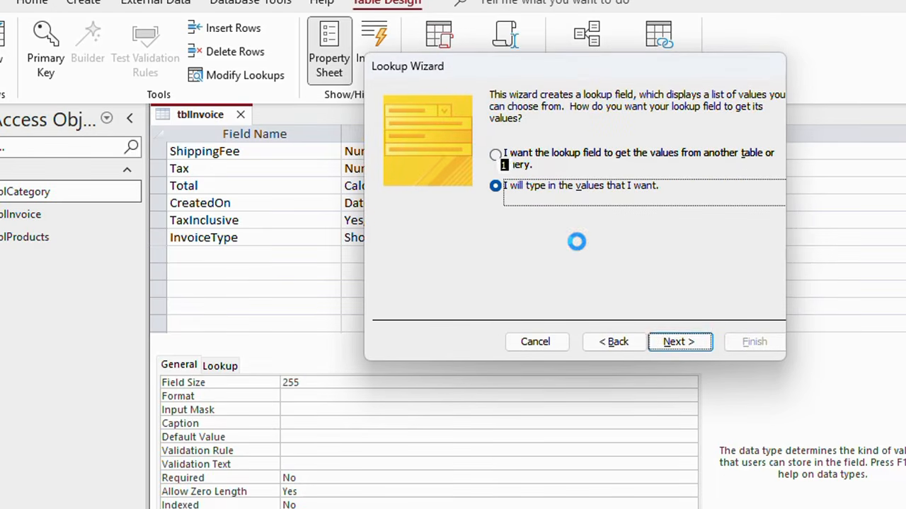
# Step: Enter Invoice and Quota as the values in the single lookup column
pyautogui.click(429, 203)
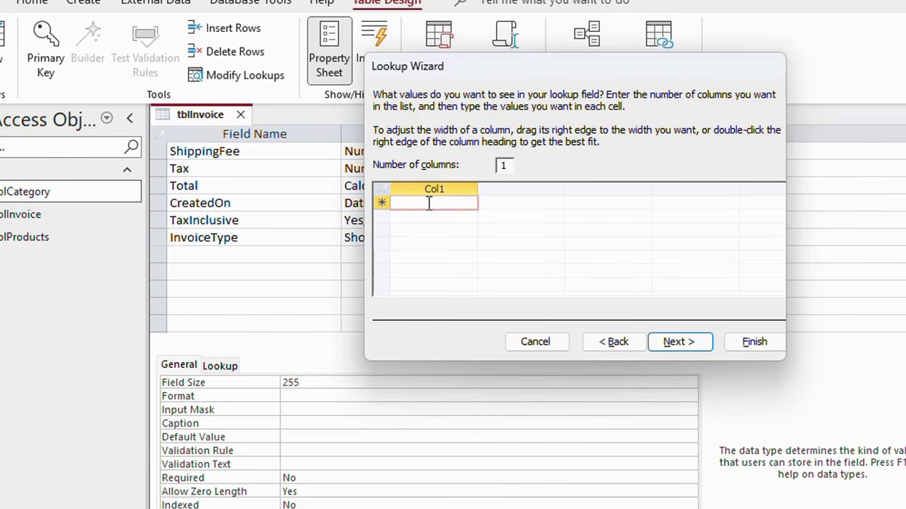
pyautogui.write('O')
pyautogui.press('BackSpace')
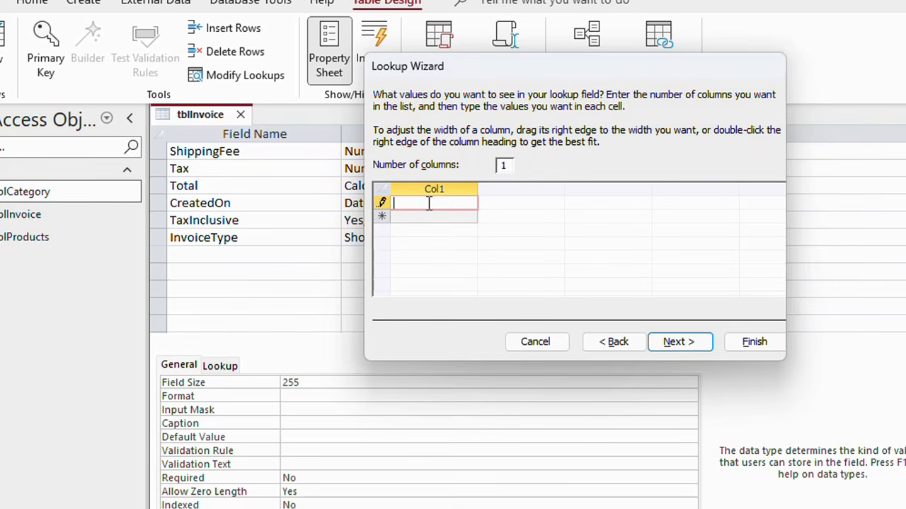
pyautogui.write('Int')
pyautogui.write('voice')
pyautogui.click(447, 217)
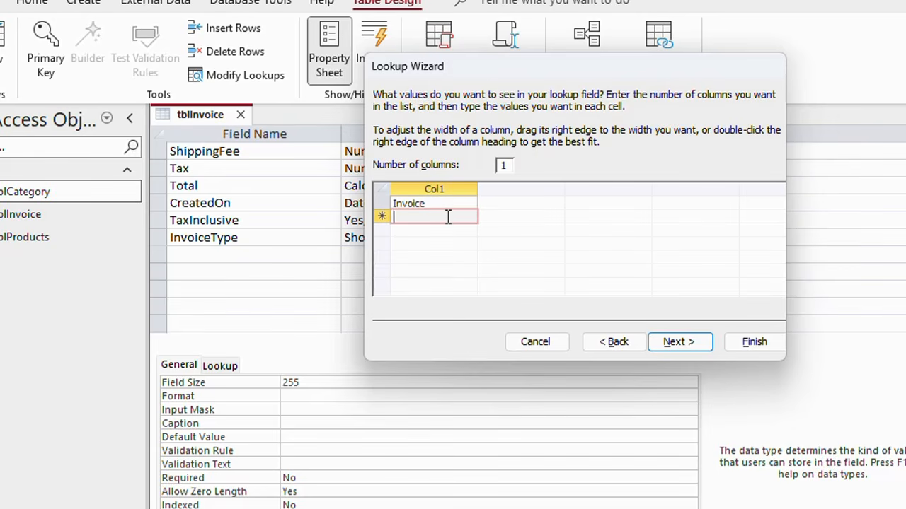
pyautogui.write('Qo')
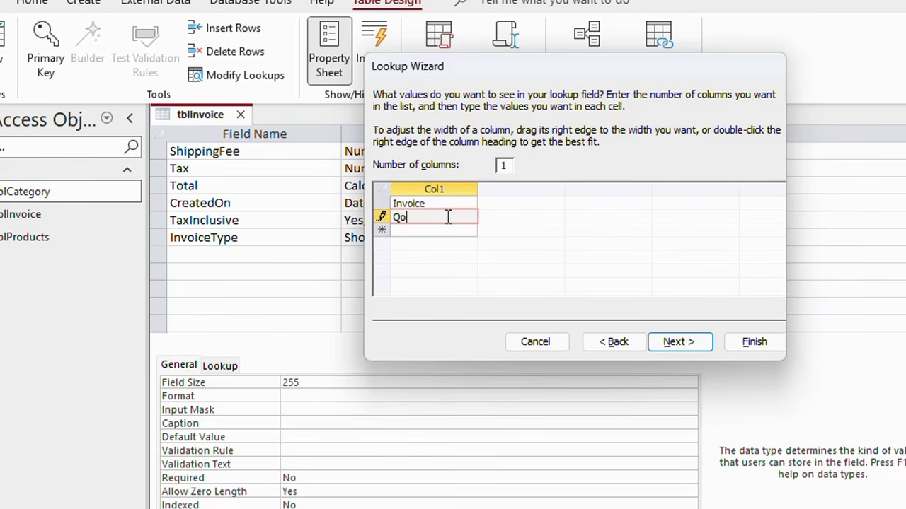
pyautogui.press('BackSpace')
pyautogui.write('uota')
# Step: Keep the InvoiceType label, limit entries to the list and finish the lookup field
pyautogui.click(672, 343)
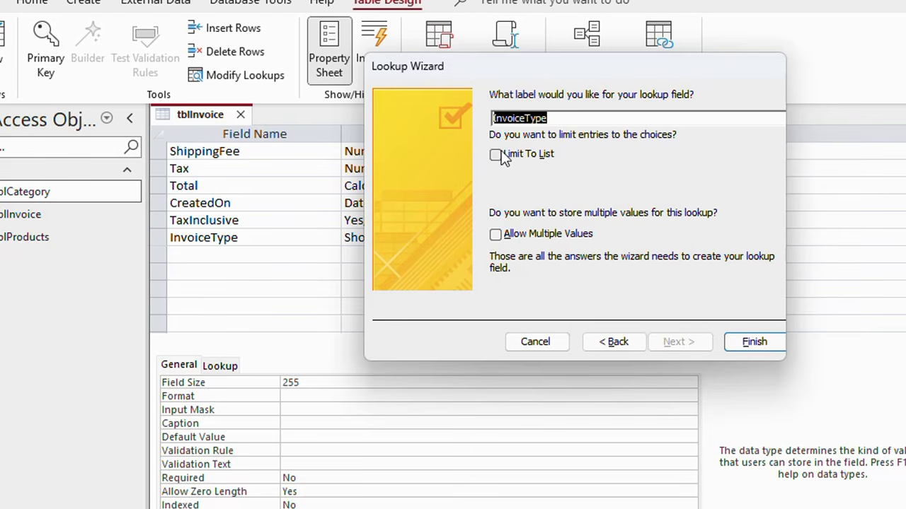
pyautogui.click(500, 153)
pyautogui.click(747, 348)
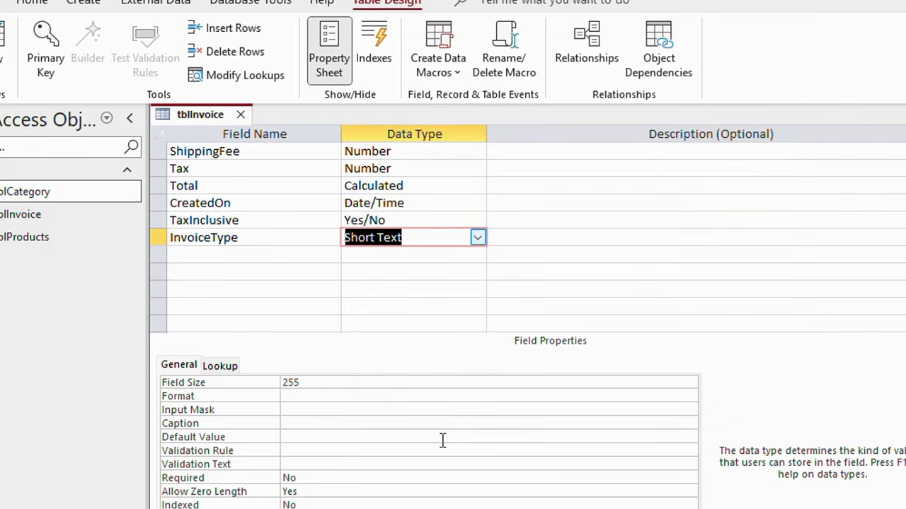
# Step: Examine the InvoiceType field's lookup properties, including row source and list limit, and review tblInvoice's full field list
pyautogui.click(225, 367)
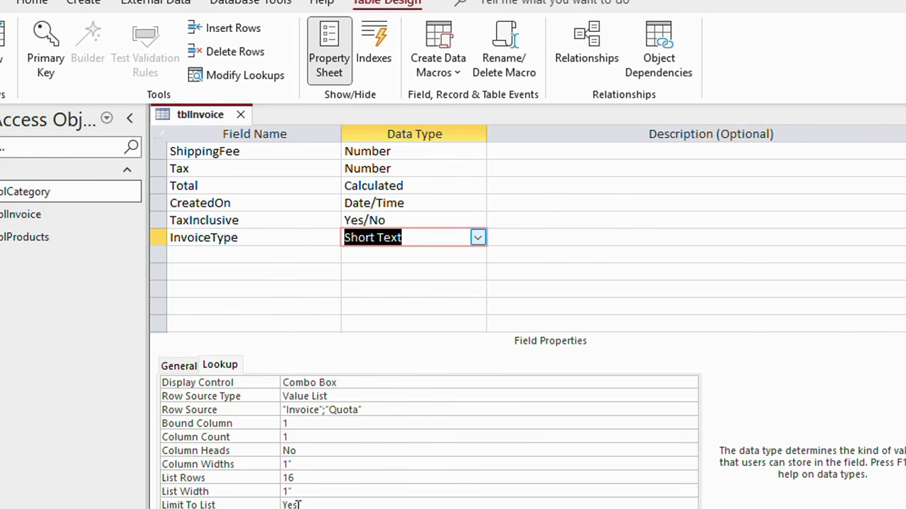
pyautogui.click(425, 508)
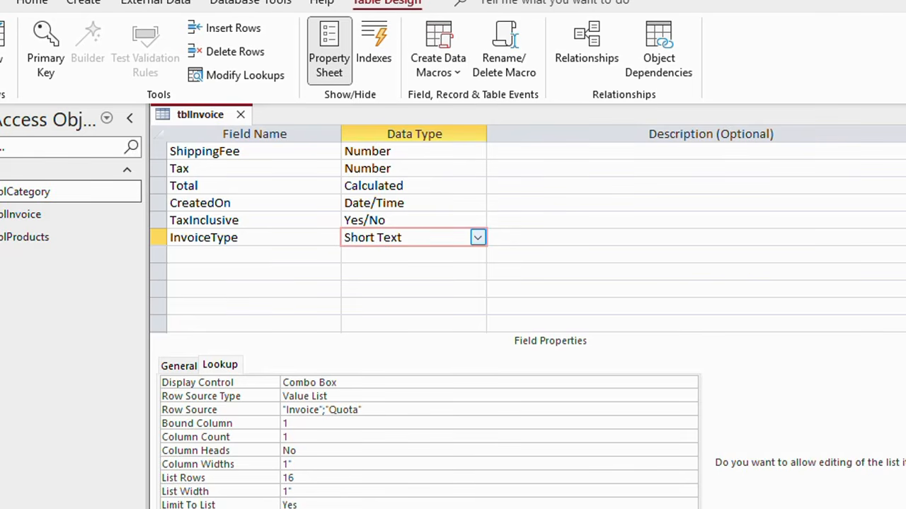
pyautogui.click(317, 505)
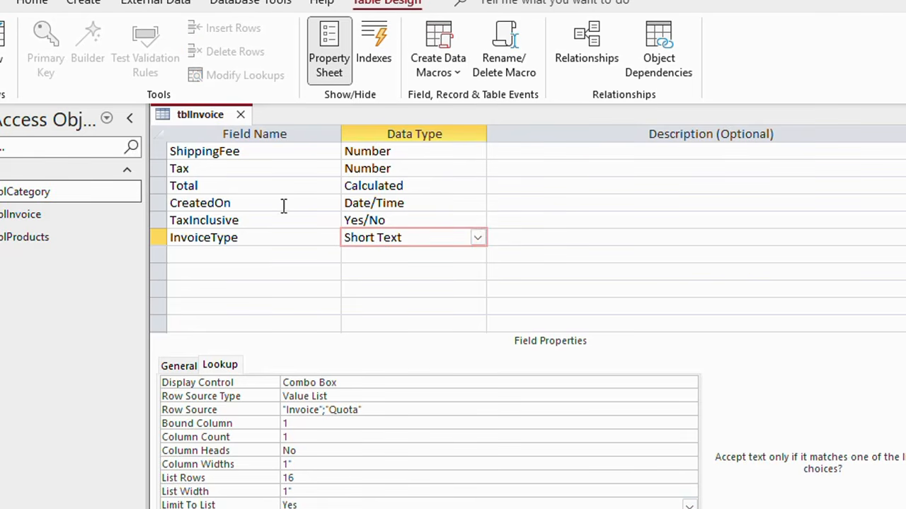
pyautogui.scroll(2, 282, 222)
pyautogui.scroll(-2, 281, 222)
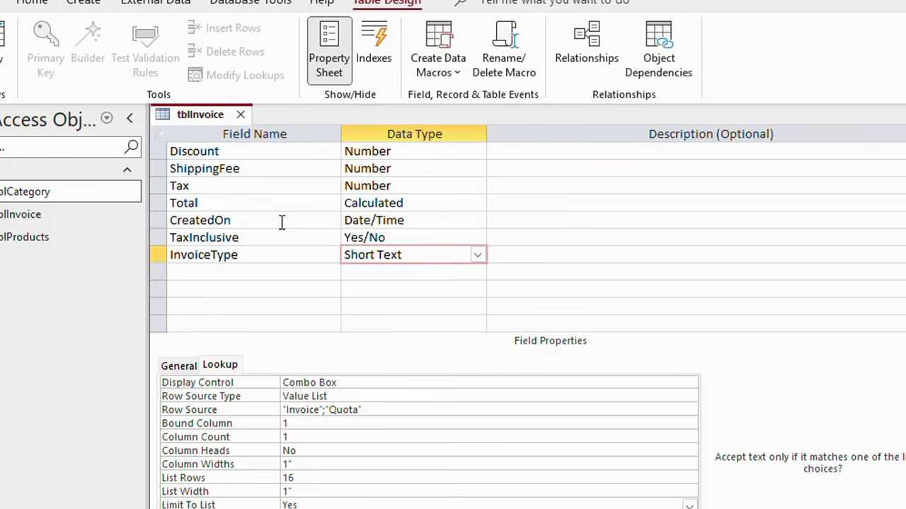
pyautogui.scroll(2, 282, 222)
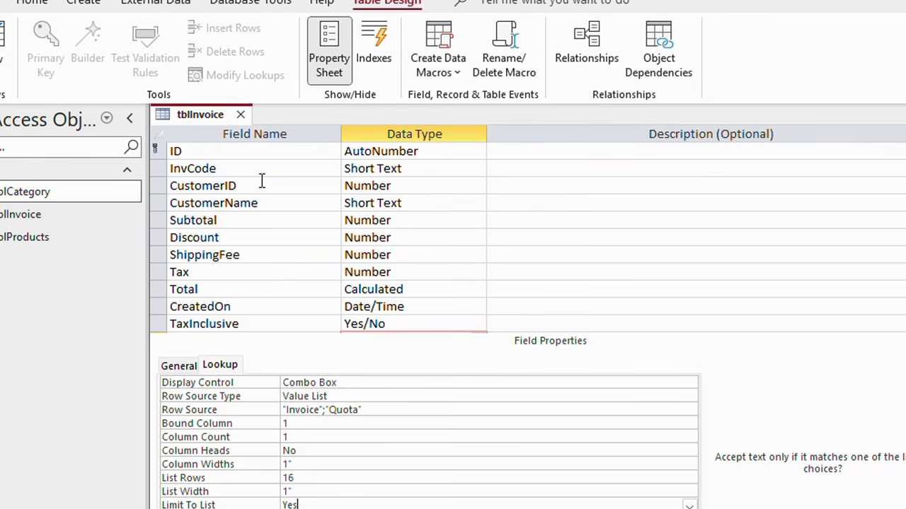
pyautogui.scroll(-3, 333, 191)
pyautogui.scroll(3, 297, 210)
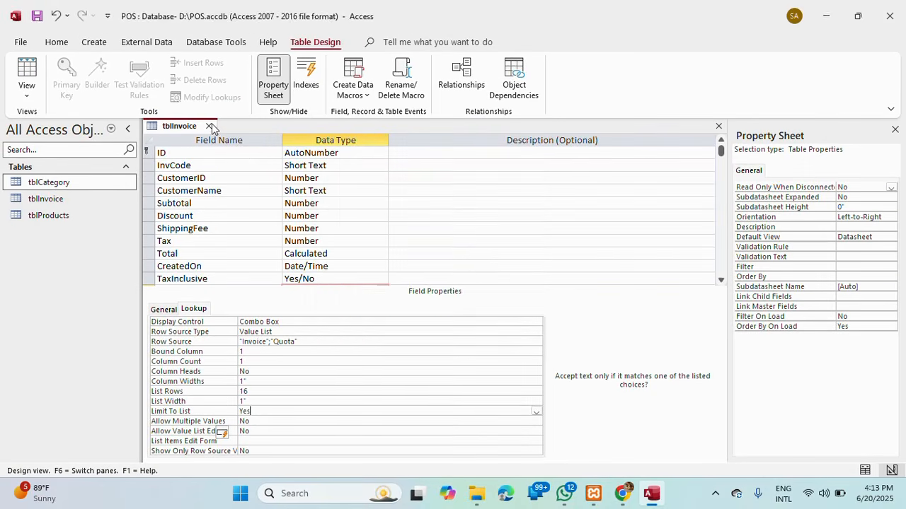
# Step: Close tblInvoice and save its design changes
pyautogui.click(209, 126)
pyautogui.click(435, 271)
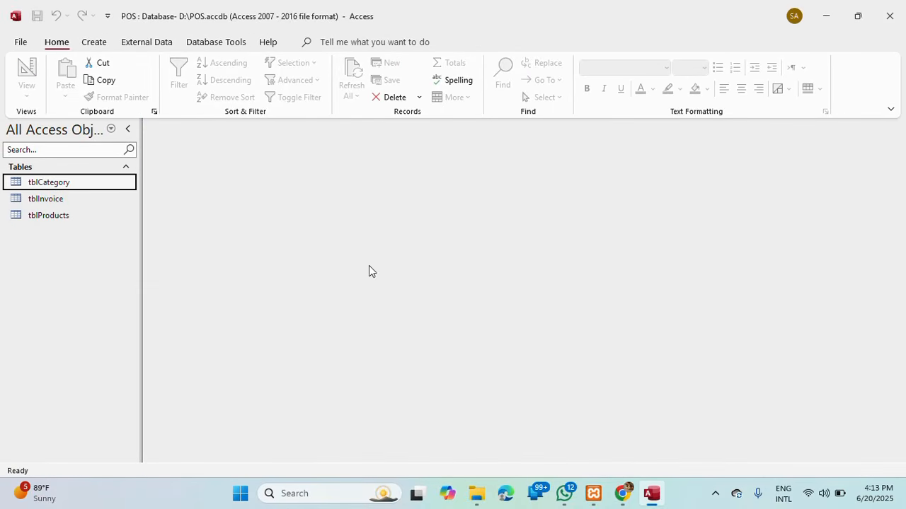
# Step: Create a new table in Design view with an AutoNumber field named ID as its primary key
pyautogui.click(97, 43)
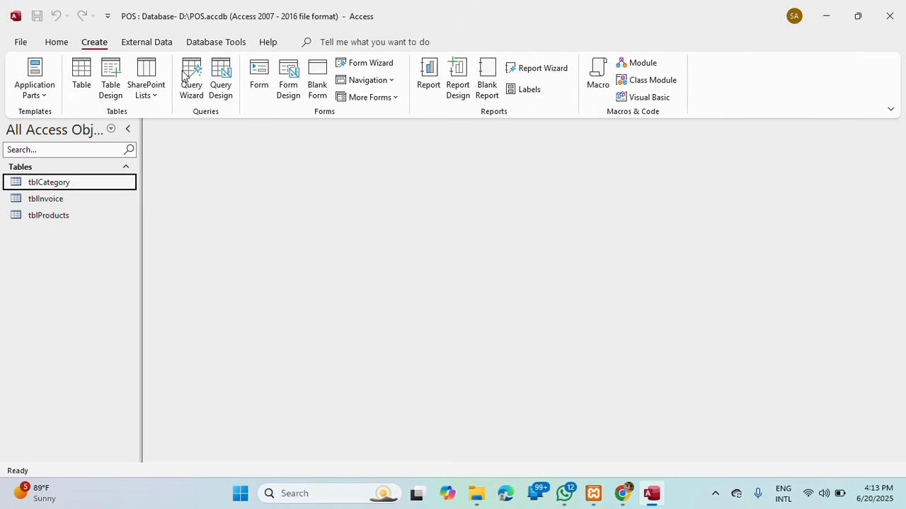
pyautogui.click(117, 74)
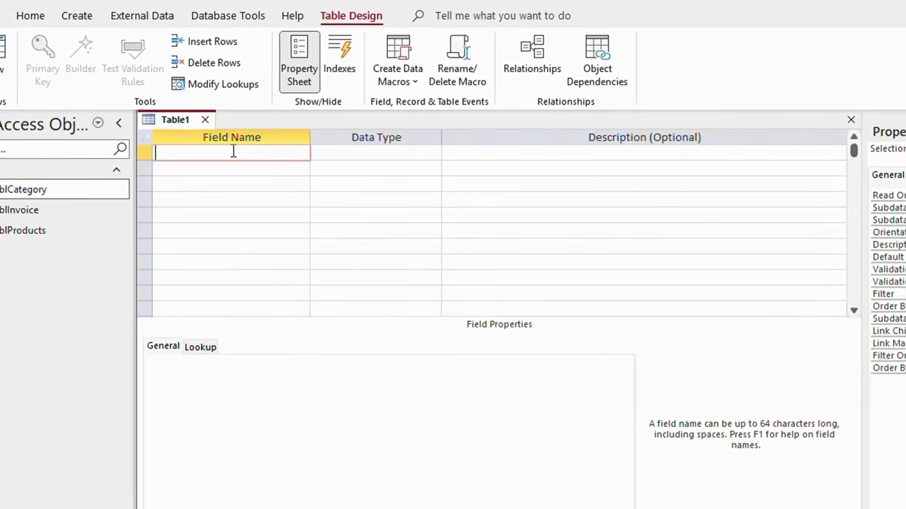
pyautogui.write('ID')
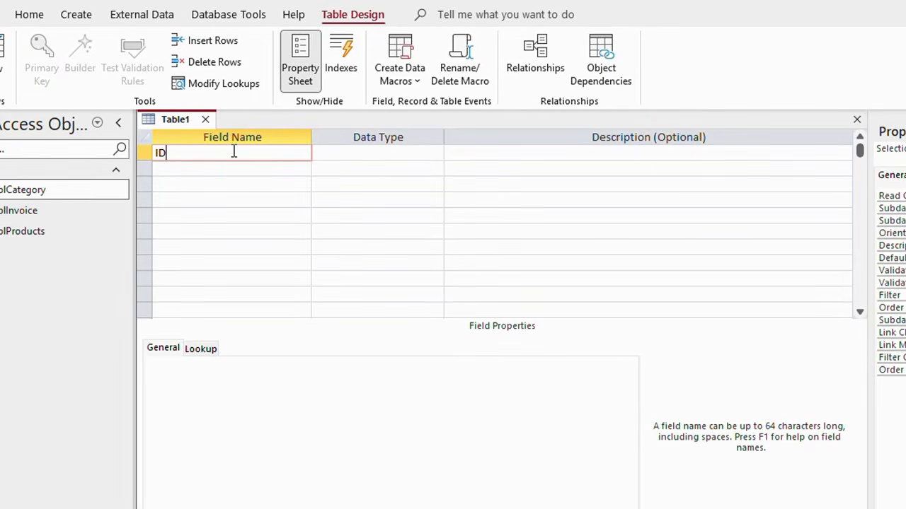
pyautogui.click(358, 154)
pyautogui.click(435, 153)
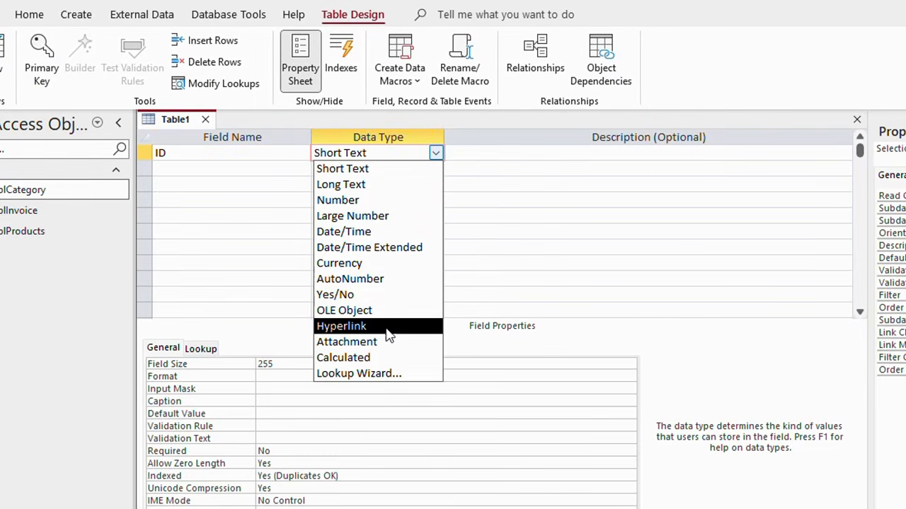
pyautogui.click(361, 279)
pyautogui.click(145, 157)
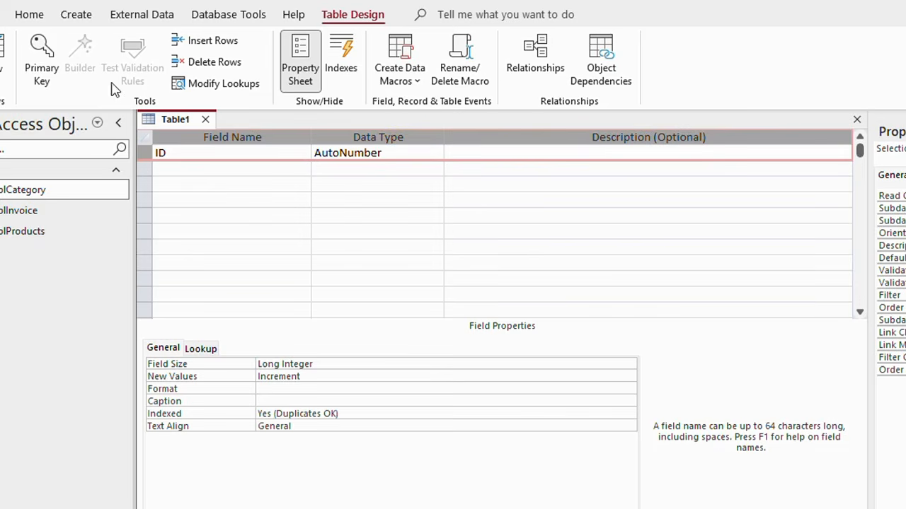
pyautogui.click(59, 50)
# Step: Add Short Text fields named CustomerName, Phone and Address below ID
pyautogui.click(184, 166)
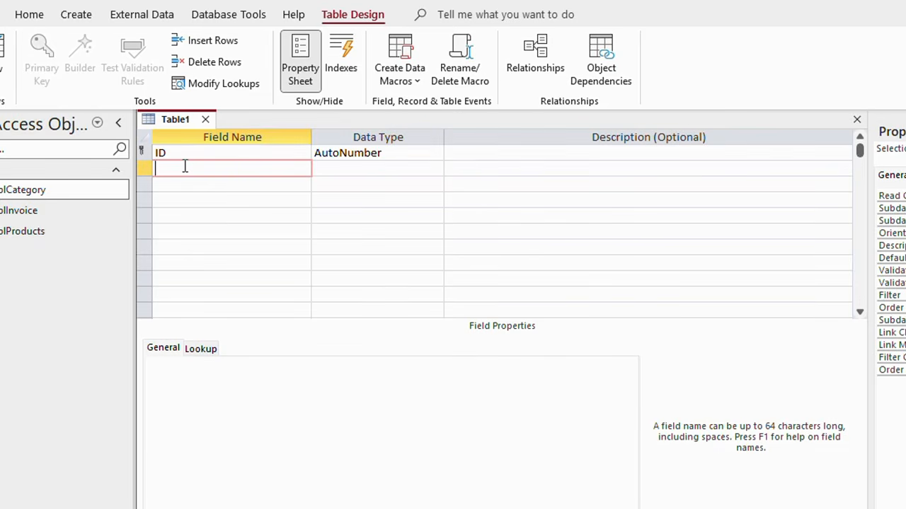
pyautogui.write('CustomerName')
pyautogui.click(197, 186)
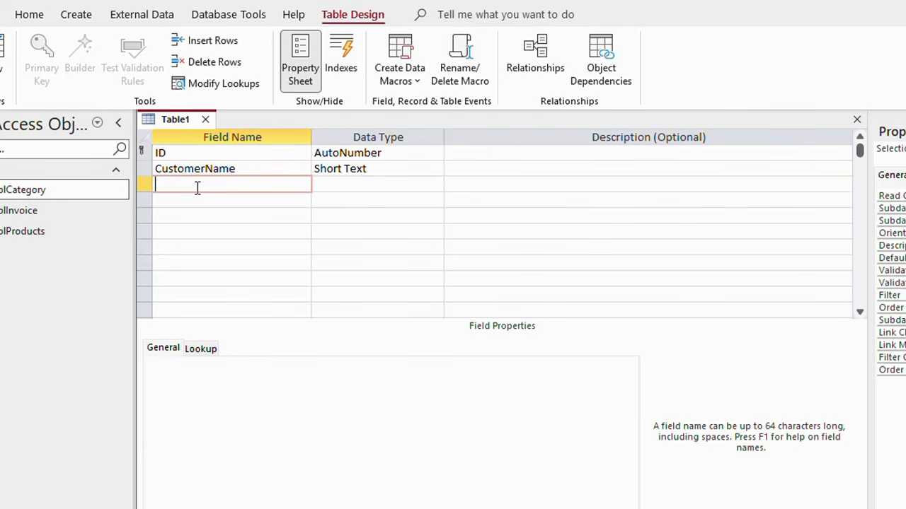
pyautogui.write('Phone')
pyautogui.click(200, 201)
pyautogui.write('A')
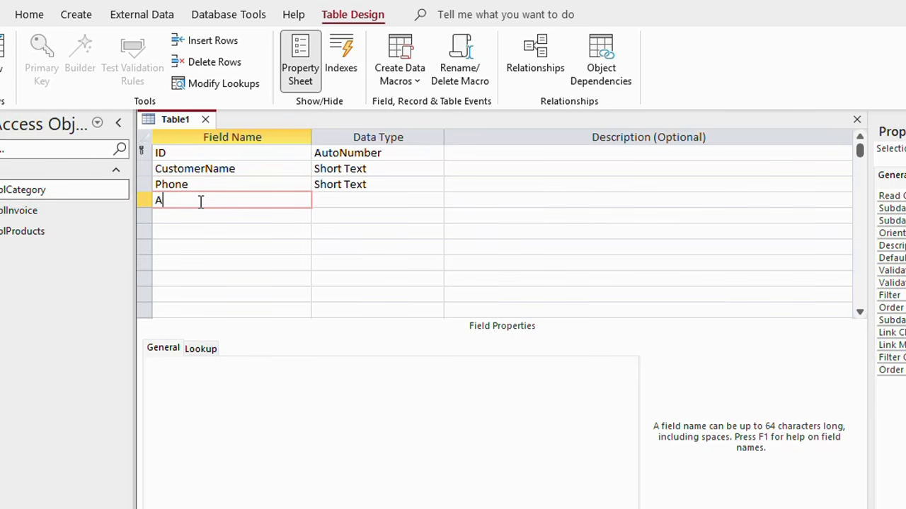
pyautogui.write('ddress')
# Step: Add Short Text fields named Email, City and Country below Address
pyautogui.click(201, 214)
pyautogui.write('Email')
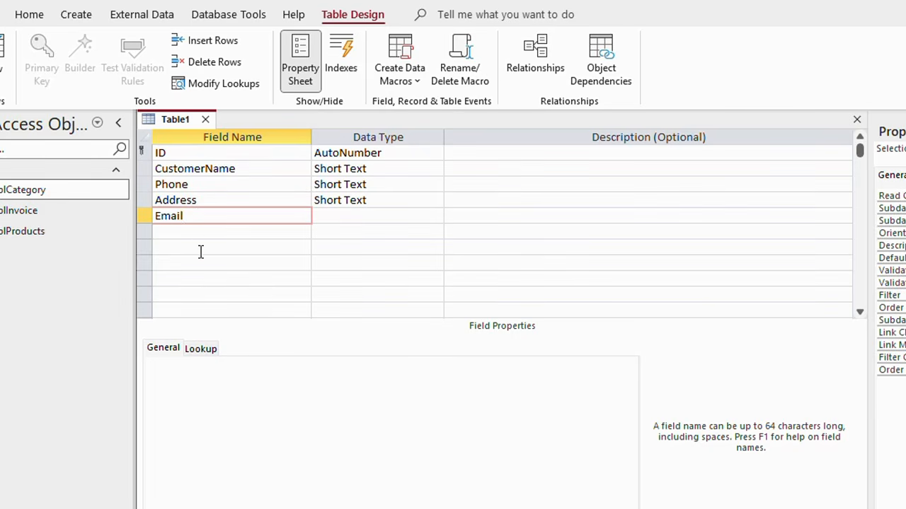
pyautogui.click(199, 230)
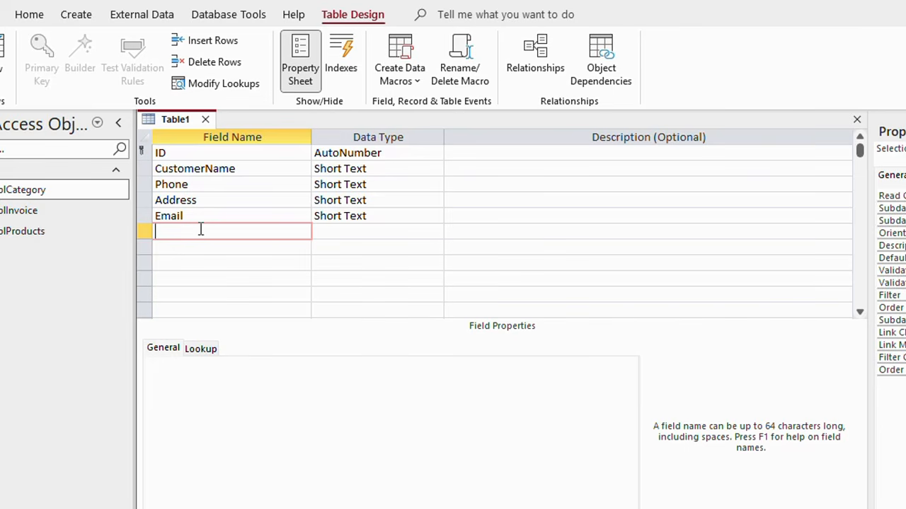
pyautogui.write('City')
pyautogui.click(214, 245)
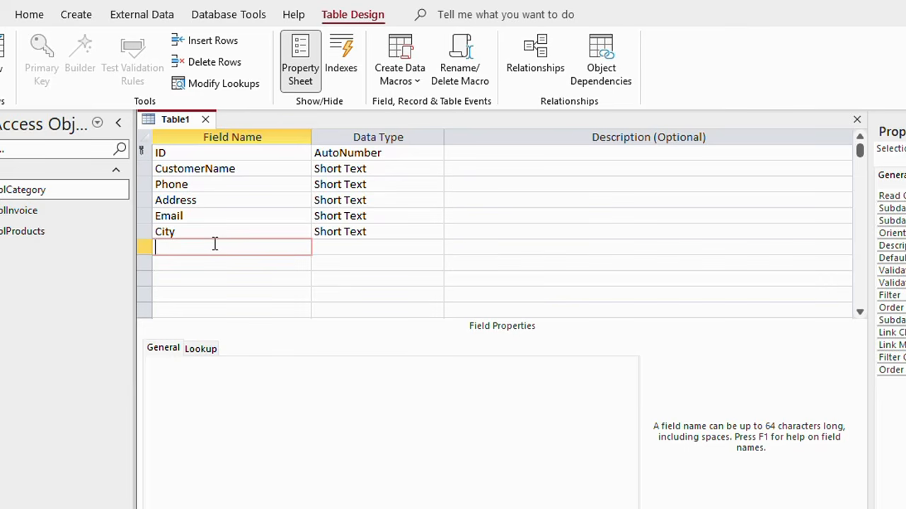
pyautogui.write('Country')
# Step: Add a field named CreatedOn below Country with the Date/Time data type
pyautogui.click(192, 265)
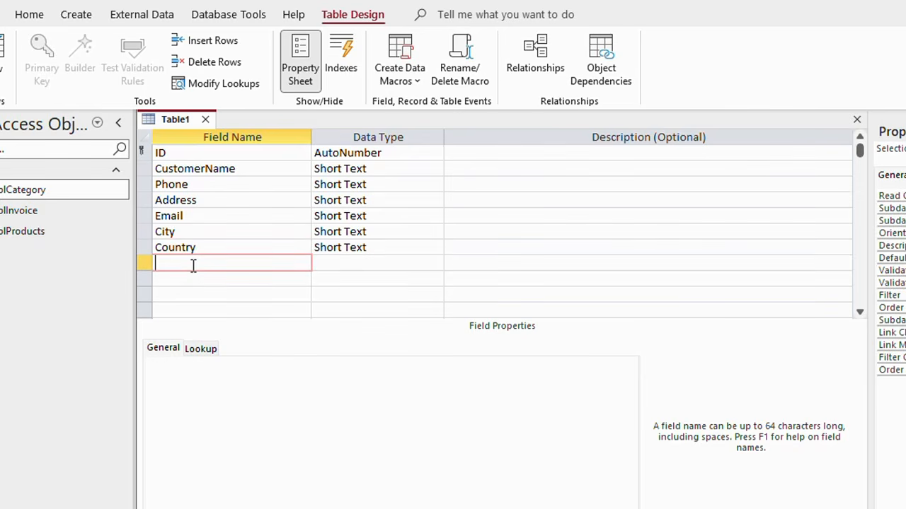
pyautogui.write('CreatedOn')
pyautogui.click(364, 263)
pyautogui.click(436, 263)
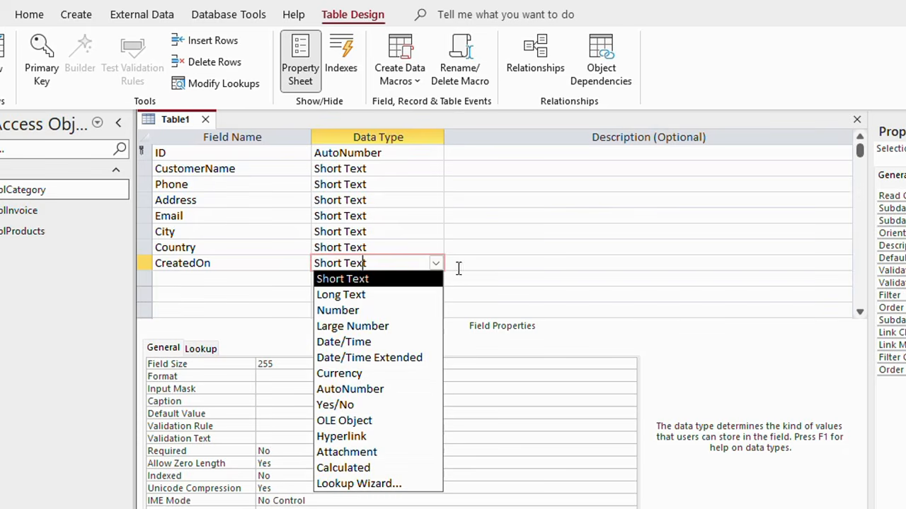
pyautogui.click(372, 389)
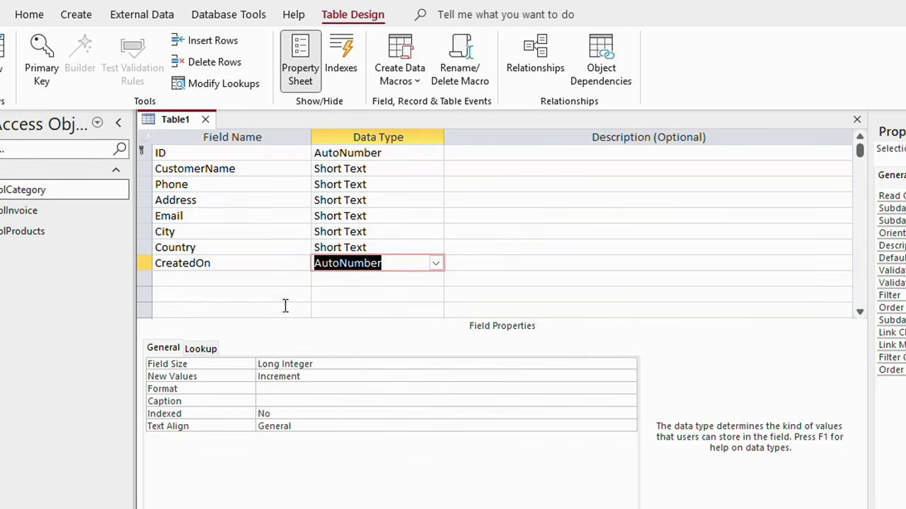
pyautogui.click(436, 263)
pyautogui.click(375, 342)
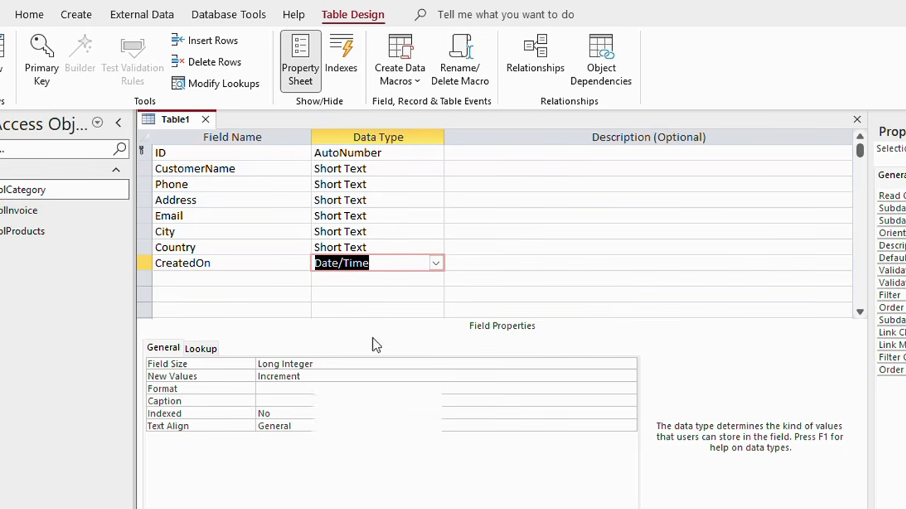
# Step: Set the CreatedOn field's format to dd-mmm-yyyy and its default value to =Date()
pyautogui.click(269, 364)
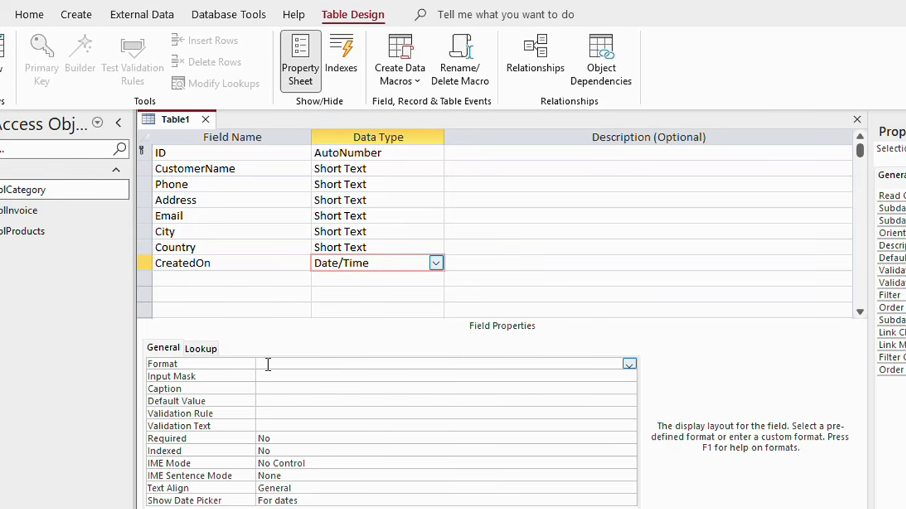
pyautogui.write('dd-mmm-yyyy')
pyautogui.click(269, 401)
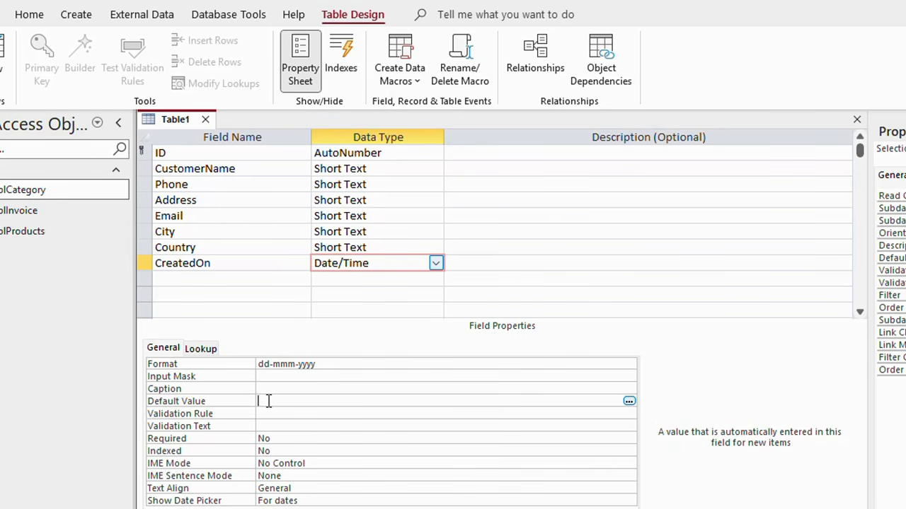
pyautogui.write('=date()')
pyautogui.click(364, 363)
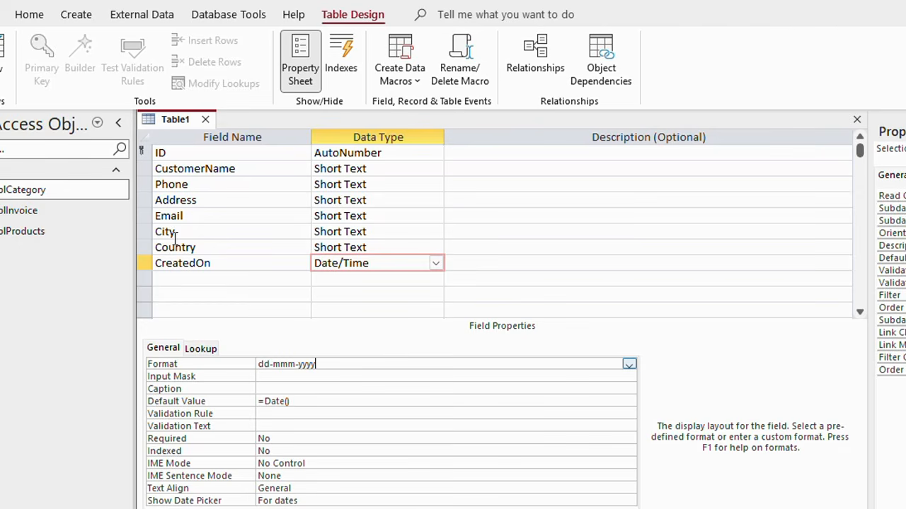
# Step: Close the new customer table and save it as tblCustomer
pyautogui.click(205, 119)
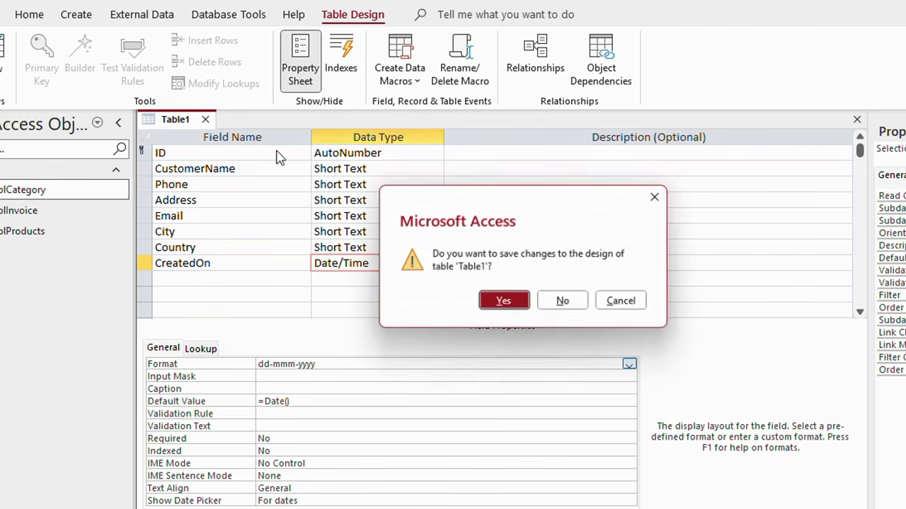
pyautogui.click(503, 303)
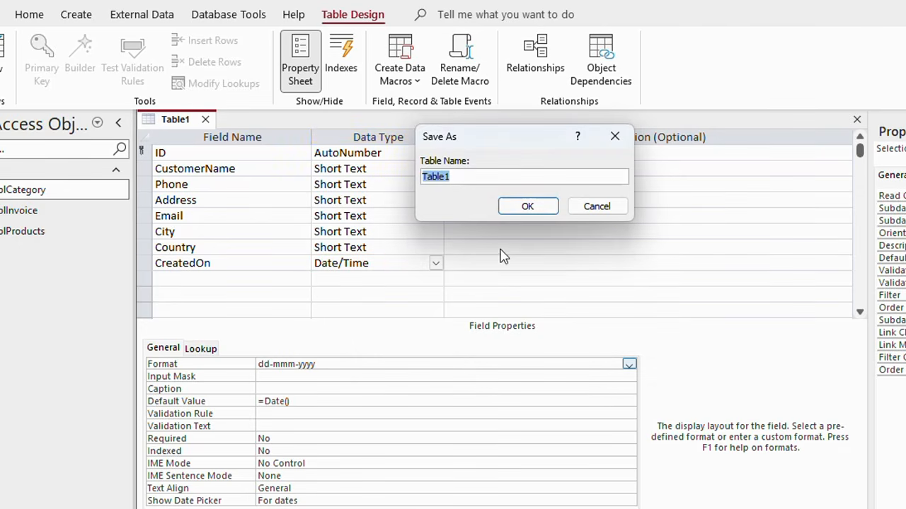
pyautogui.write('t')
pyautogui.write('bl')
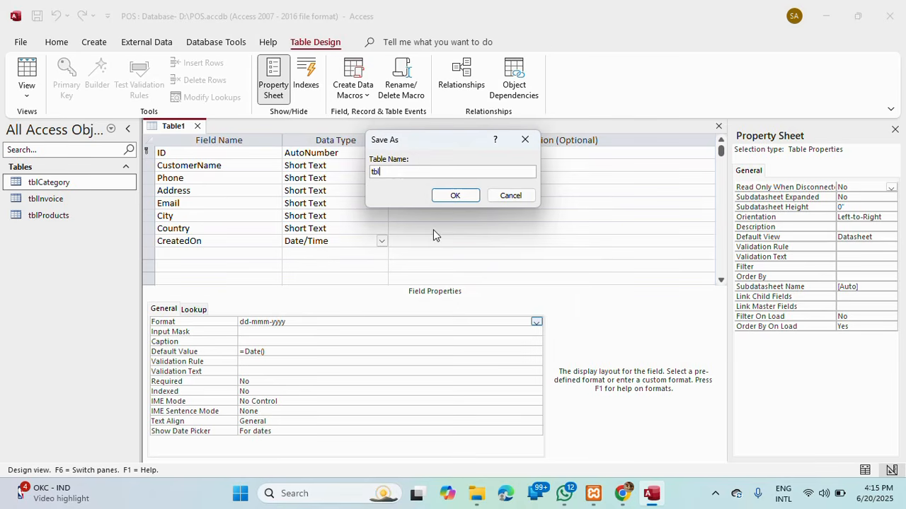
pyautogui.write('Customer')
pyautogui.click(458, 196)
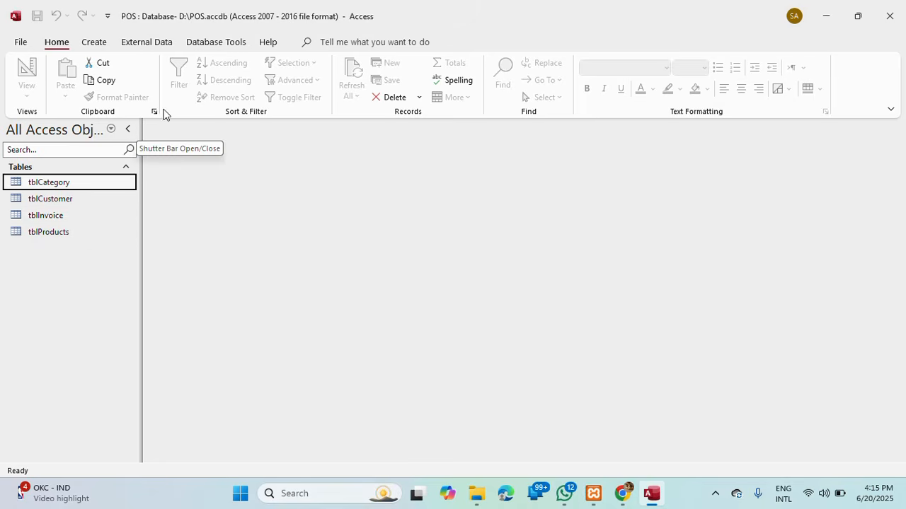
# Step: Start another table in Design view with an ID field of type AutoNumber set as primary key
pyautogui.click(91, 44)
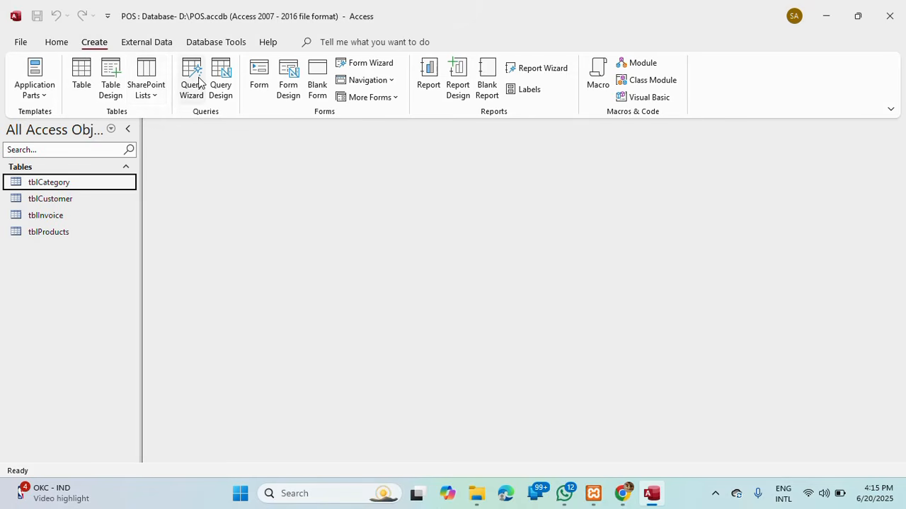
pyautogui.click(110, 74)
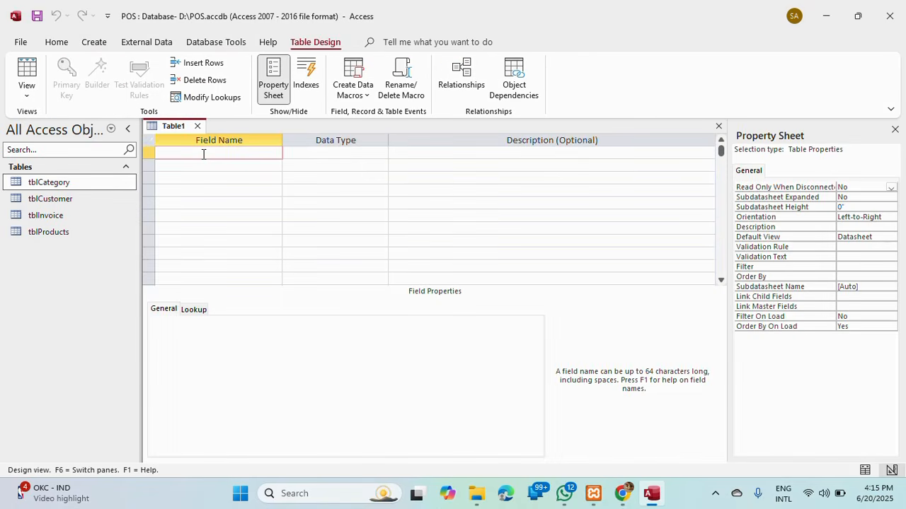
pyautogui.write('ID')
pyautogui.click(212, 168)
pyautogui.click(338, 152)
pyautogui.click(382, 153)
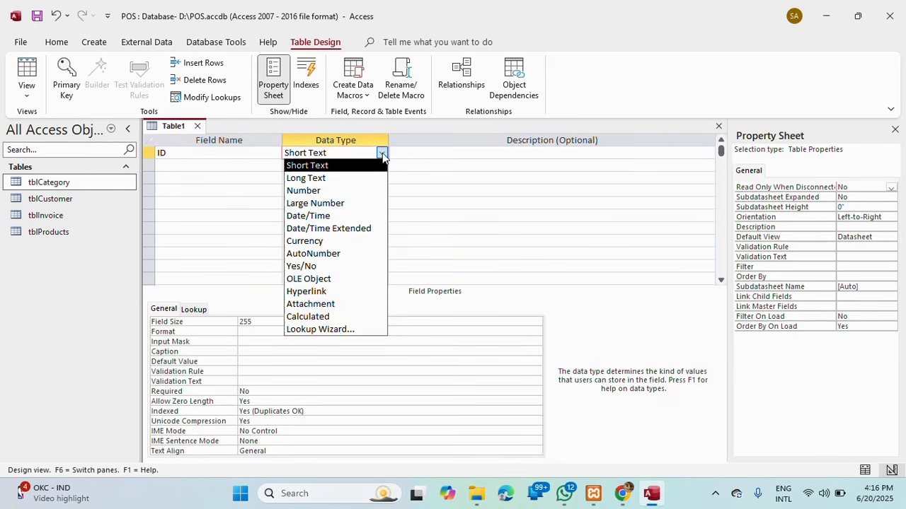
pyautogui.click(315, 307)
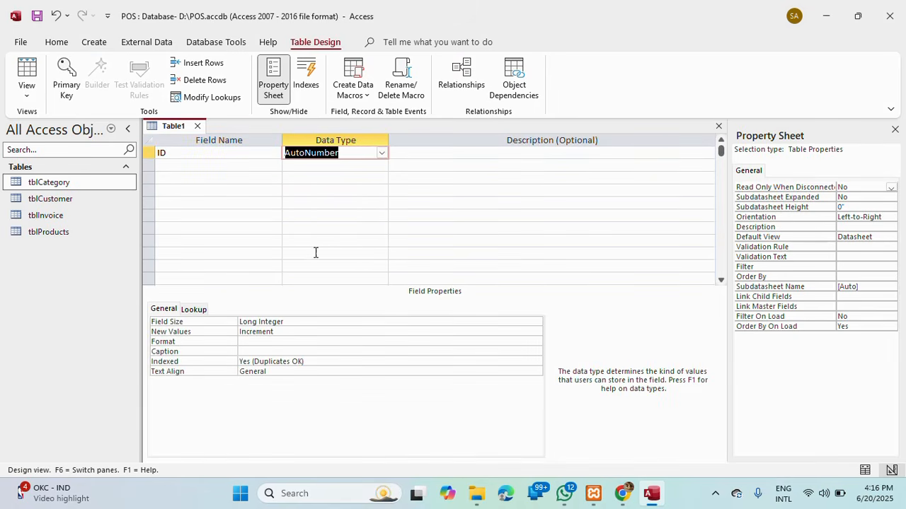
pyautogui.click(147, 158)
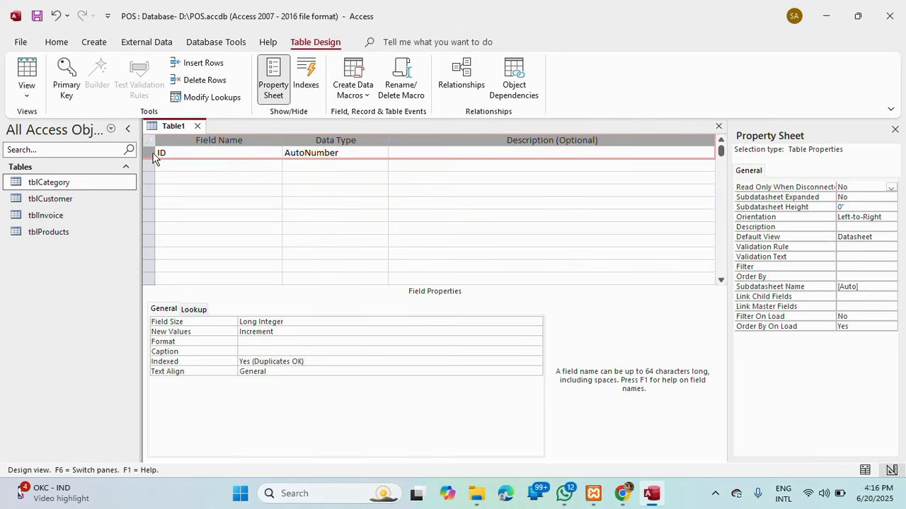
pyautogui.click(67, 78)
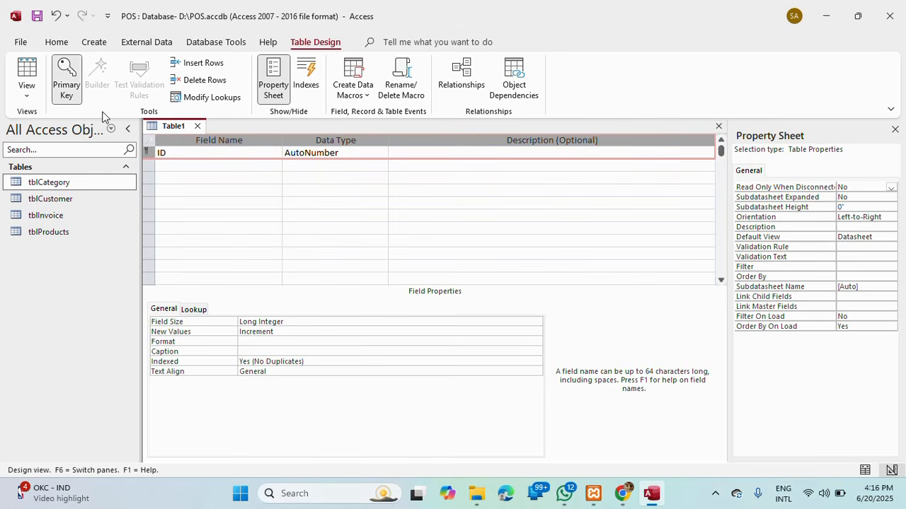
# Step: Add a field named InvoiceID below ID, keeping the Short Text data type
pyautogui.click(178, 167)
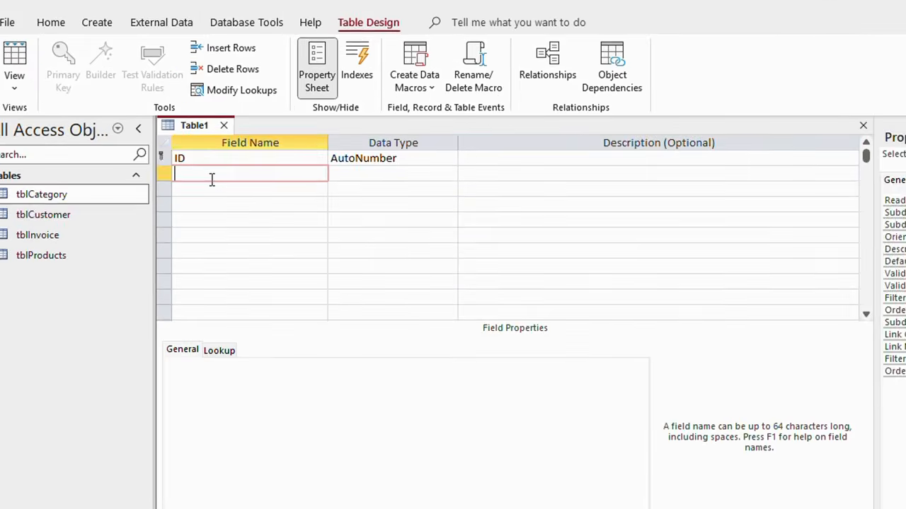
pyautogui.write('In')
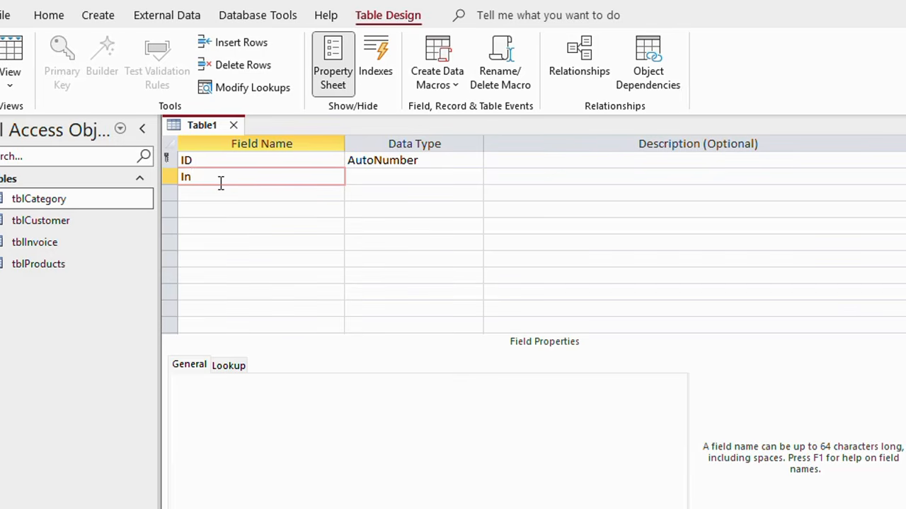
pyautogui.write('voiceID')
pyautogui.click(372, 177)
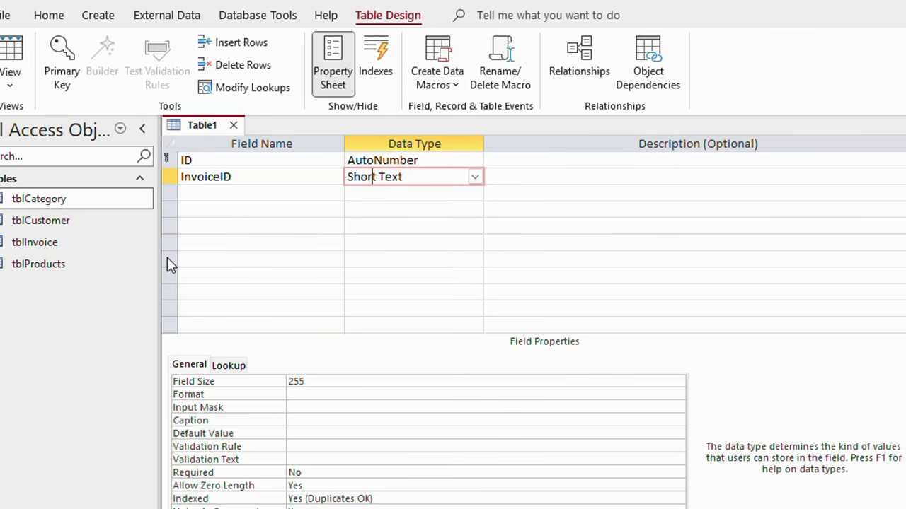
# Step: Add two fields named ProductID and ProductName below InvoiceID
pyautogui.click(234, 197)
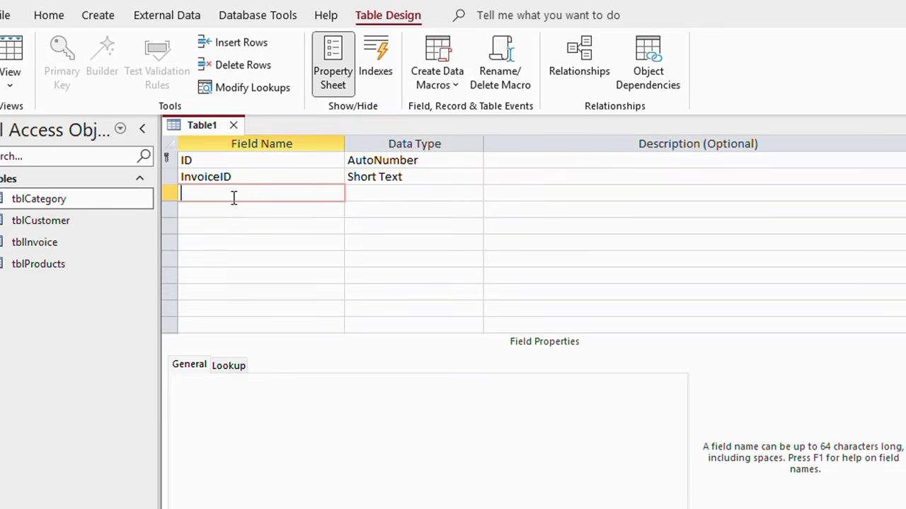
pyautogui.write('ProductID')
pyautogui.click(258, 209)
pyautogui.write('Pro')
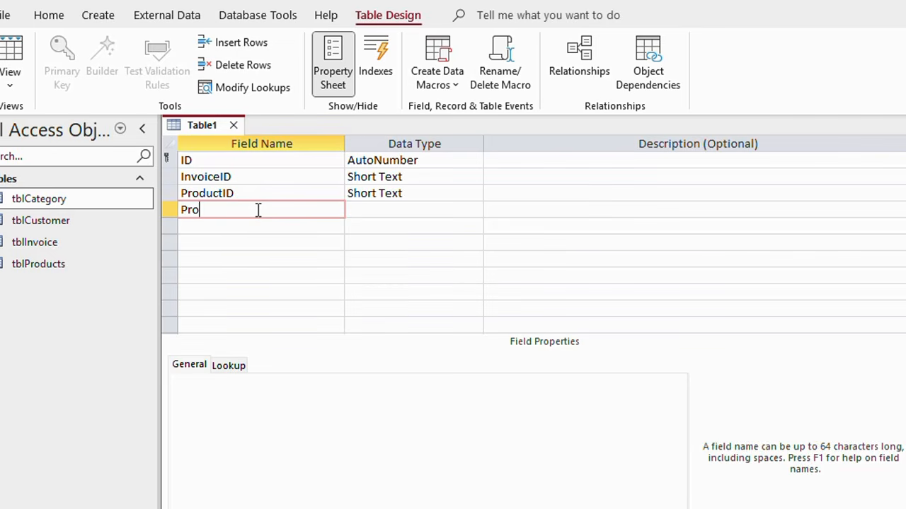
pyautogui.write('ductName')
# Step: Add a field named CategoryID below ProductName with the Number data type
pyautogui.click(247, 232)
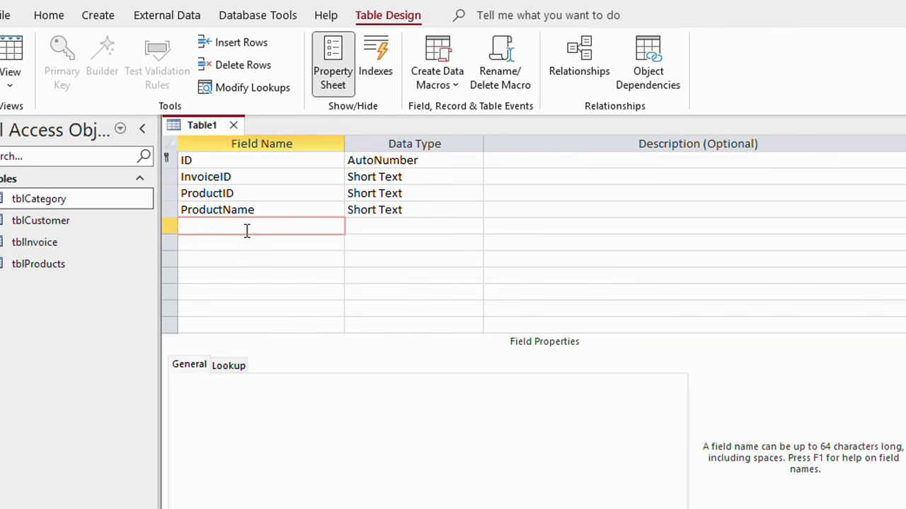
pyautogui.write('CategoryID')
pyautogui.click(410, 225)
pyautogui.click(474, 226)
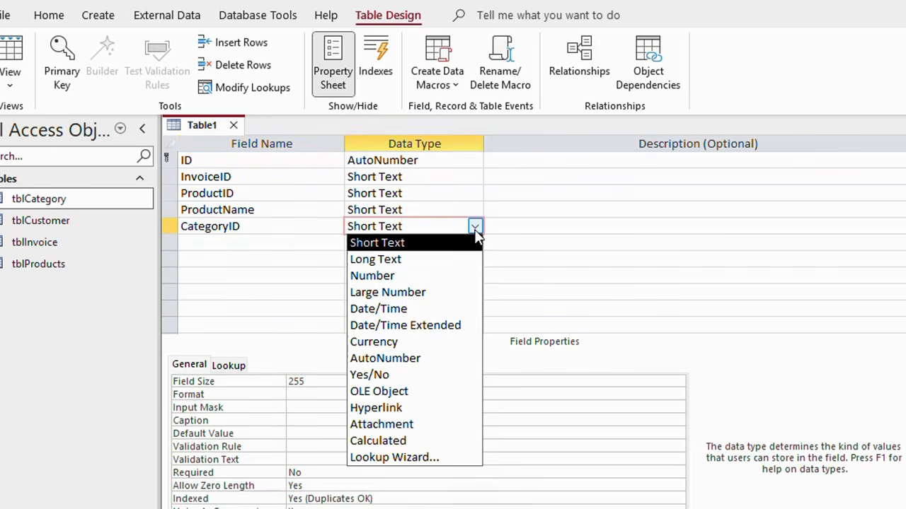
pyautogui.click(428, 278)
# Step: Change the ProductID field's data type to Number
pyautogui.click(420, 194)
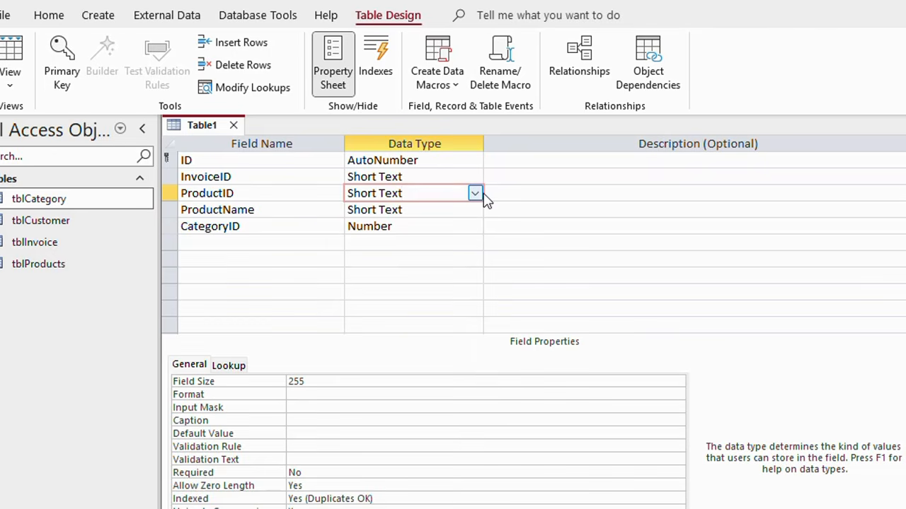
pyautogui.click(474, 193)
pyautogui.click(432, 245)
# Step: Add a field named SellingPrice below CategoryID with the Number data type
pyautogui.click(205, 242)
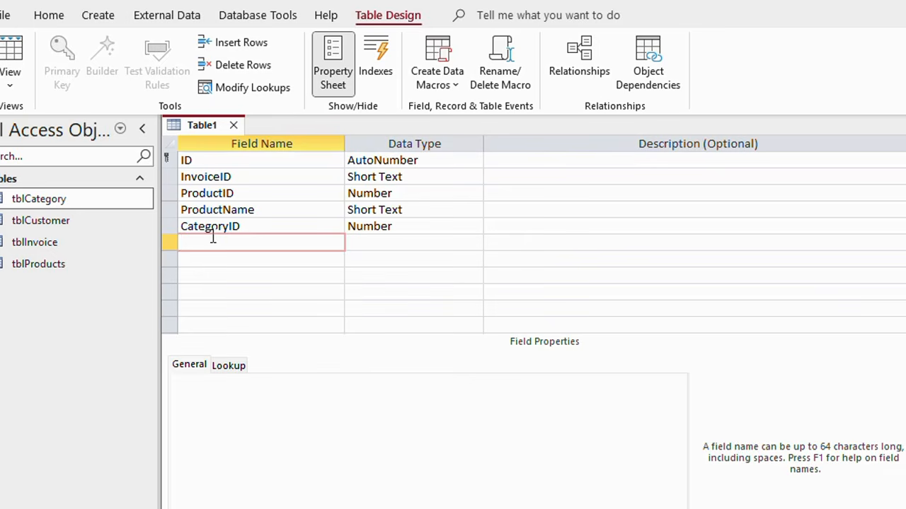
pyautogui.write('SellingPrice')
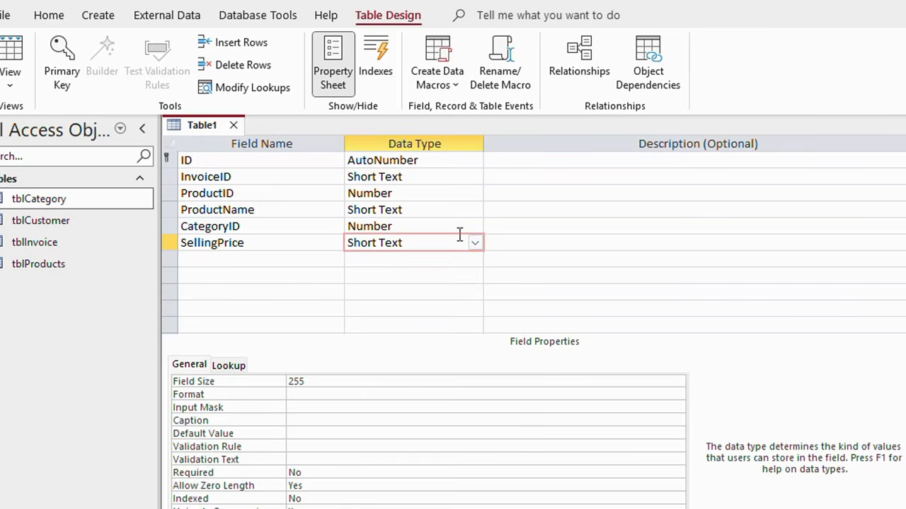
pyautogui.click(475, 244)
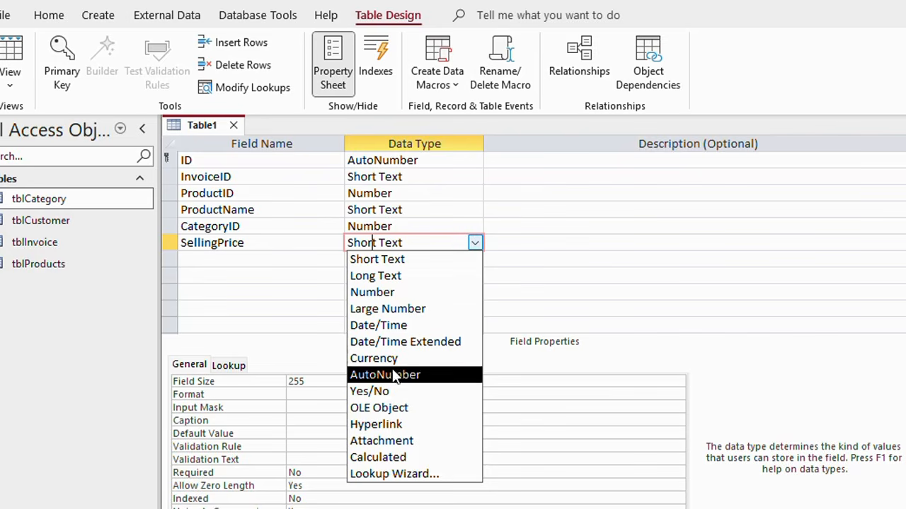
pyautogui.click(371, 292)
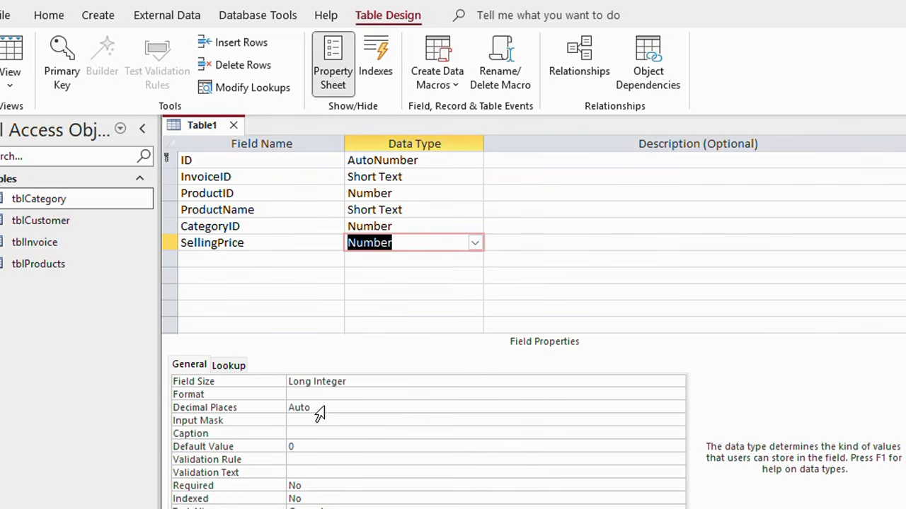
# Step: Set the SellingPrice field's size to Double, its format to Standard and its decimal places to 2
pyautogui.moveTo(347, 382); pyautogui.dragTo(217, 380)
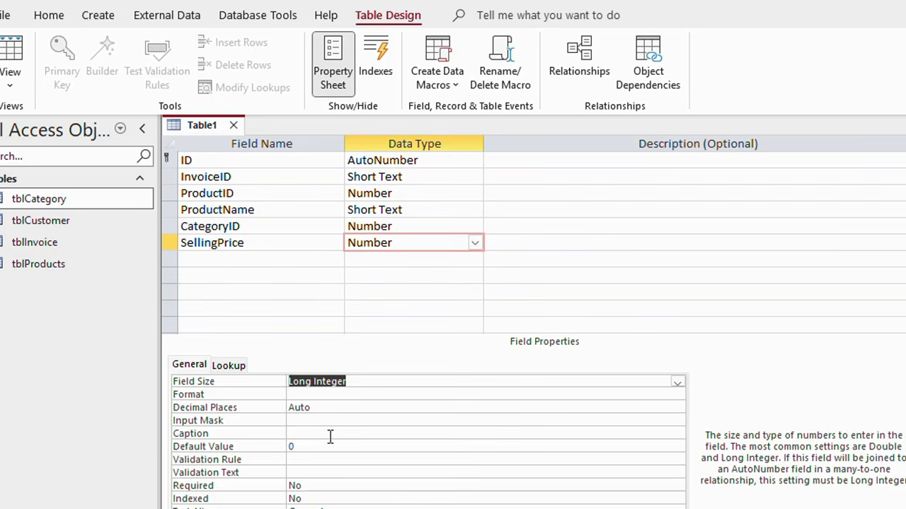
pyautogui.write('Double')
pyautogui.click(298, 395)
pyautogui.write('Standard')
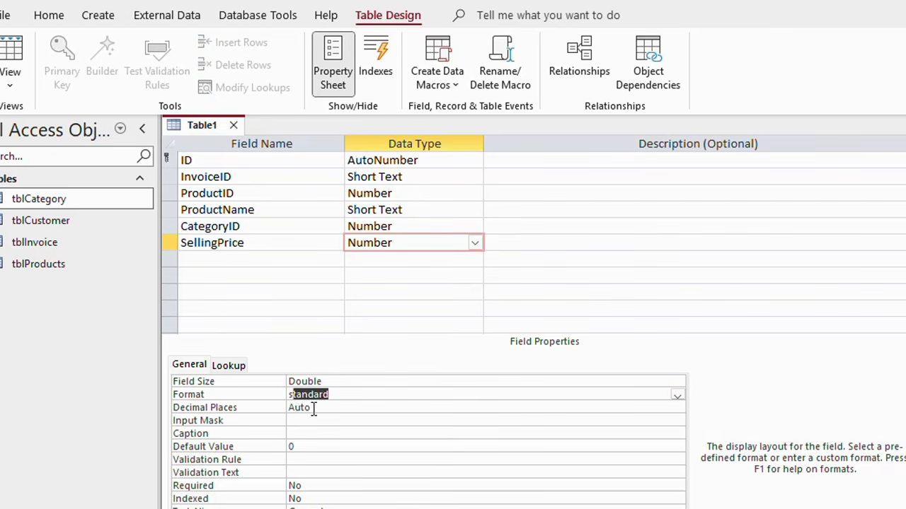
pyautogui.moveTo(313, 409); pyautogui.dragTo(272, 408)
pyautogui.write('3')
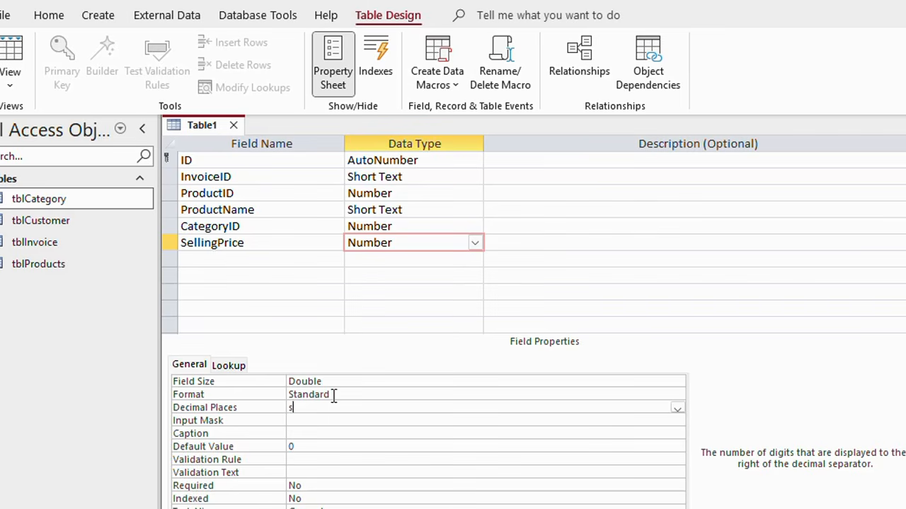
pyautogui.click(223, 261)
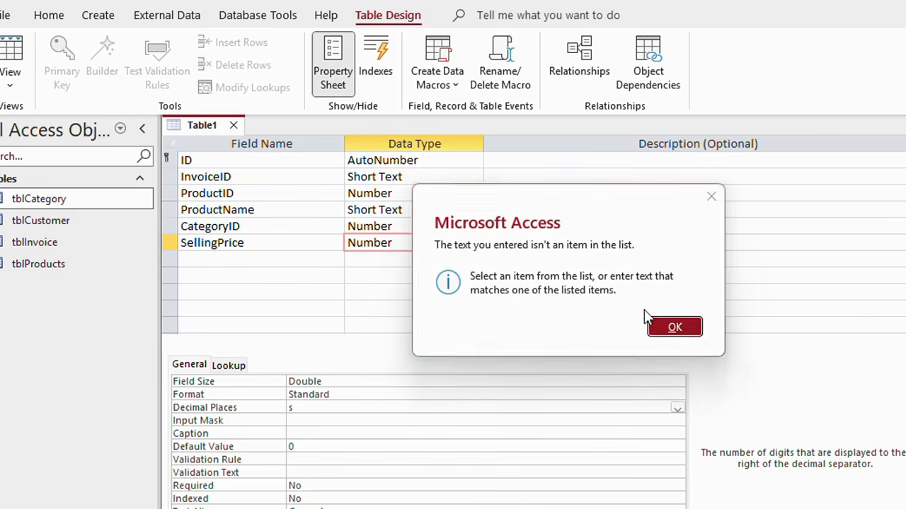
pyautogui.click(669, 329)
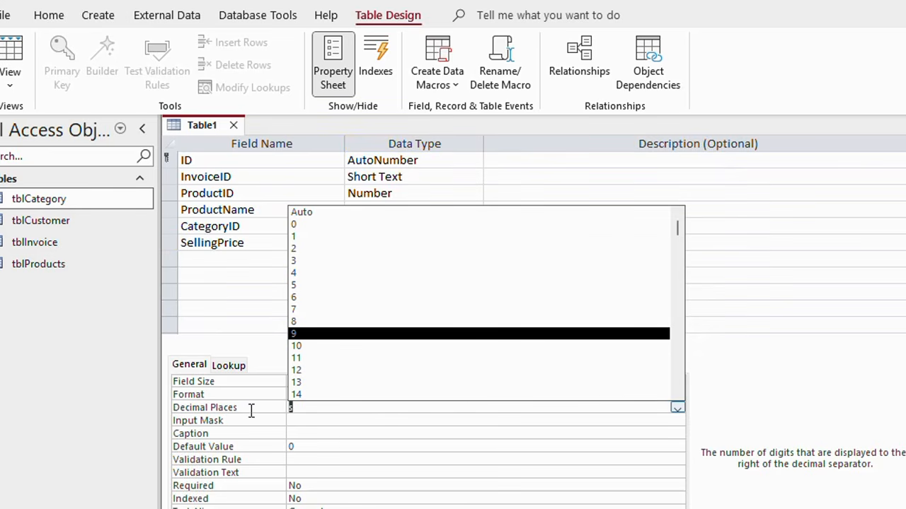
pyautogui.write('2')
pyautogui.click(316, 419)
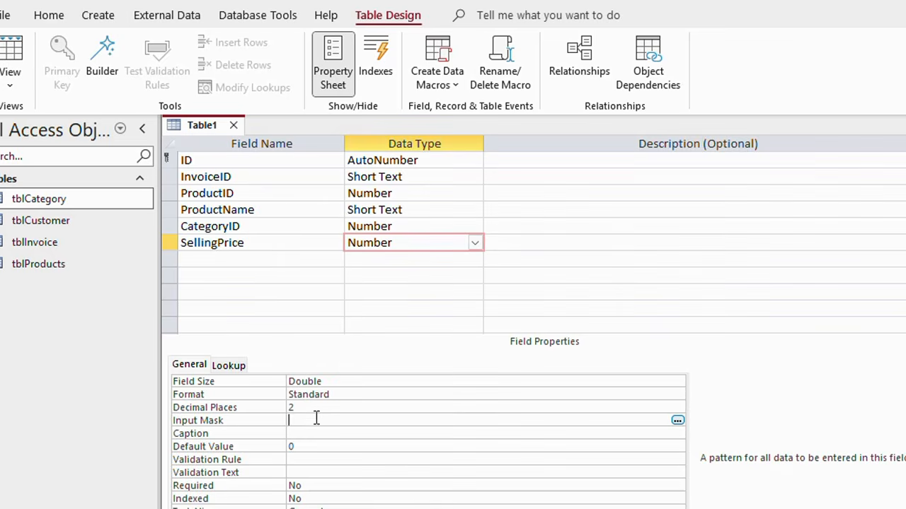
# Step: Add a field named Quantity below SellingPrice with the Number data type
pyautogui.click(205, 260)
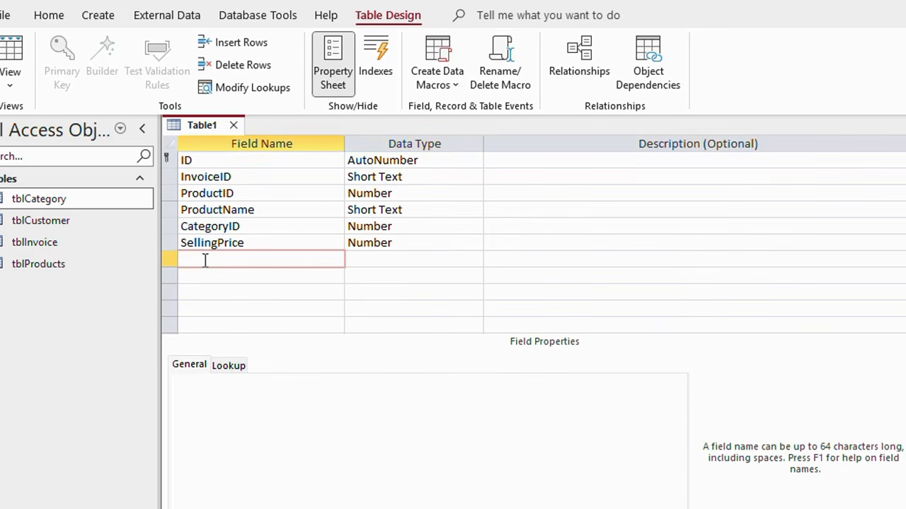
pyautogui.write('Quantity')
pyautogui.click(427, 259)
pyautogui.click(475, 259)
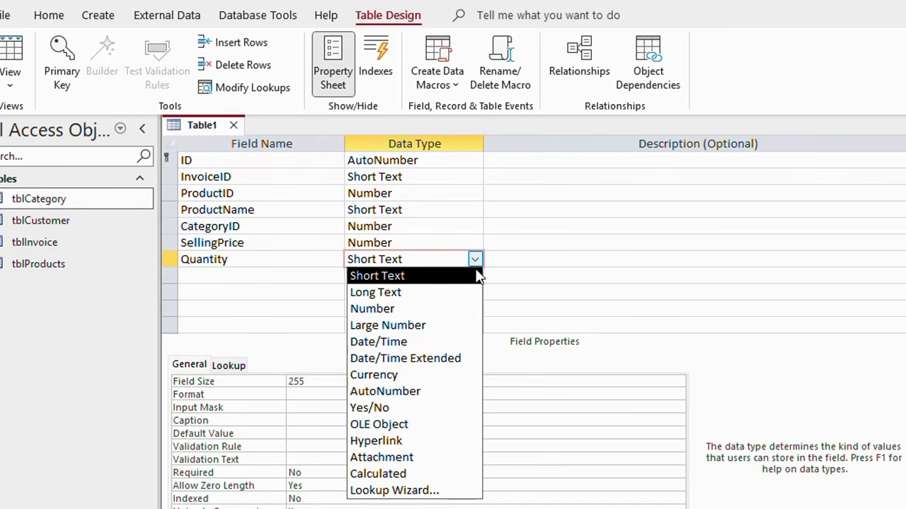
pyautogui.click(398, 309)
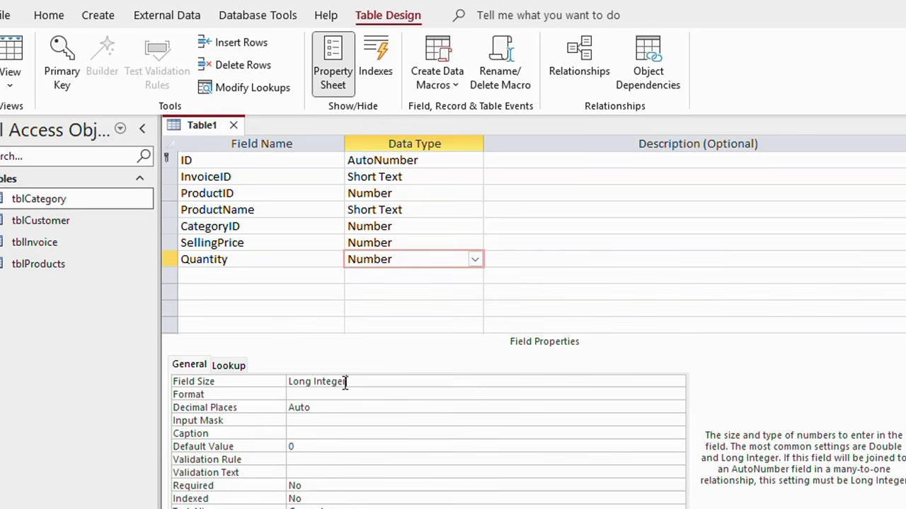
# Step: Set the Quantity field's size to Double, its format to Standard and its decimal places to 0
pyautogui.click(182, 377)
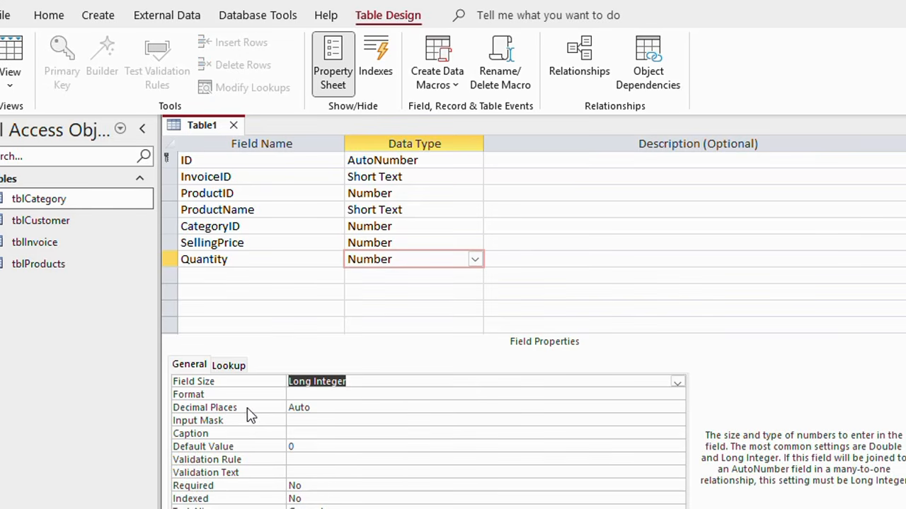
pyautogui.write('double')
pyautogui.press('Return')
pyautogui.write('s')
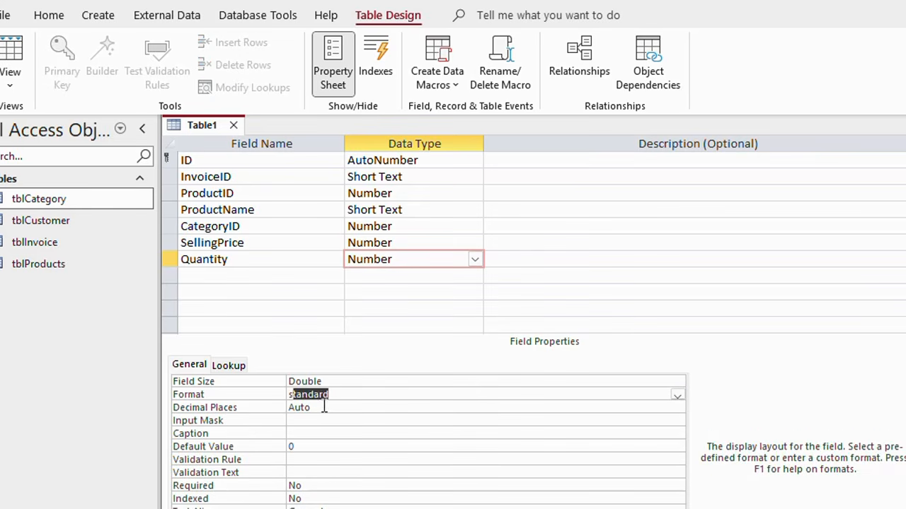
pyautogui.press('Return')
pyautogui.write('0')
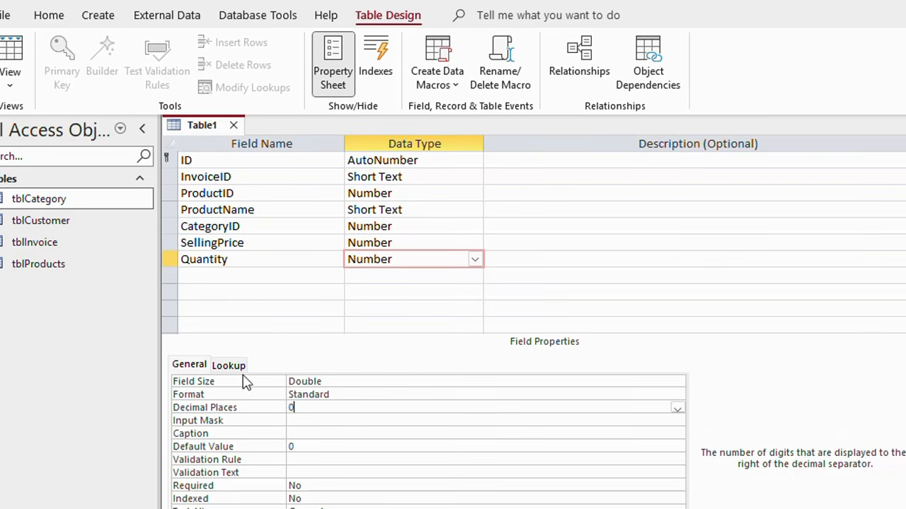
# Step: Add a field named Discount below Quantity with the Number data type
pyautogui.click(188, 275)
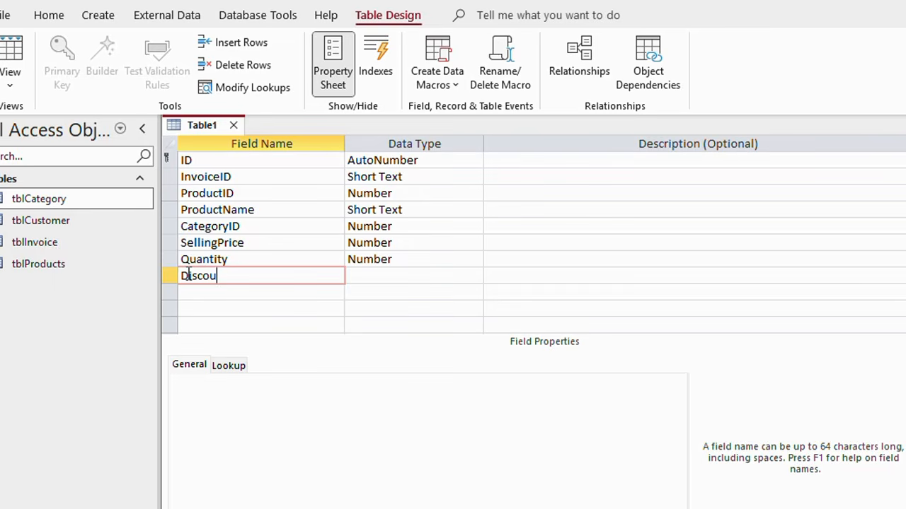
pyautogui.write('nt')
pyautogui.click(388, 277)
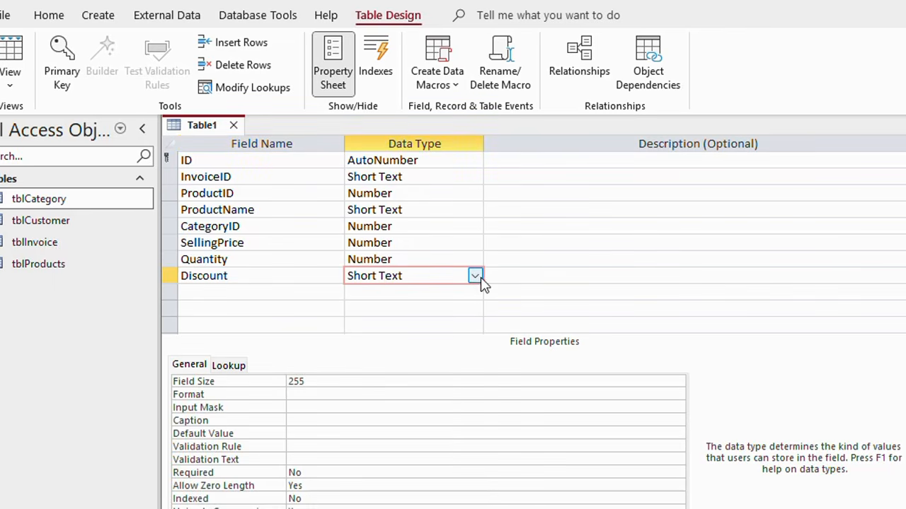
pyautogui.click(474, 276)
pyautogui.click(405, 325)
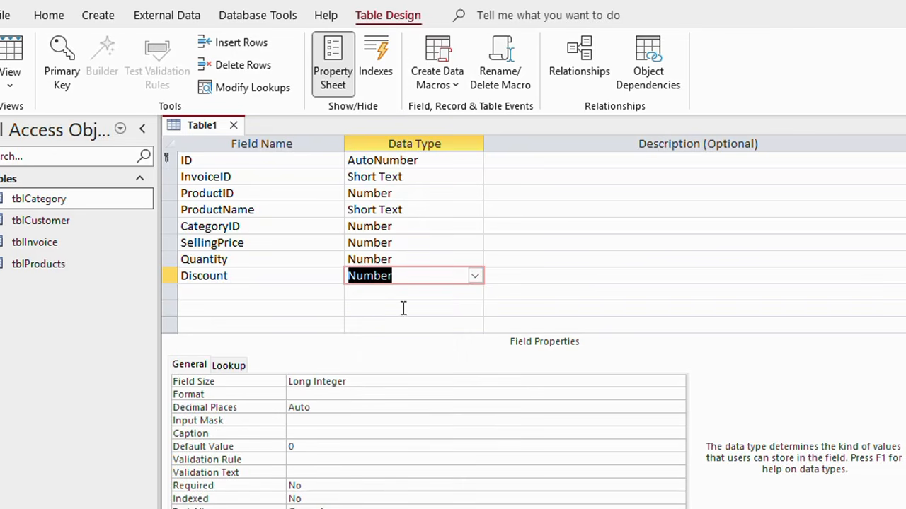
# Step: Set the Discount field's size to Double, its format to Standard and its decimal places to 2
pyautogui.click(352, 378)
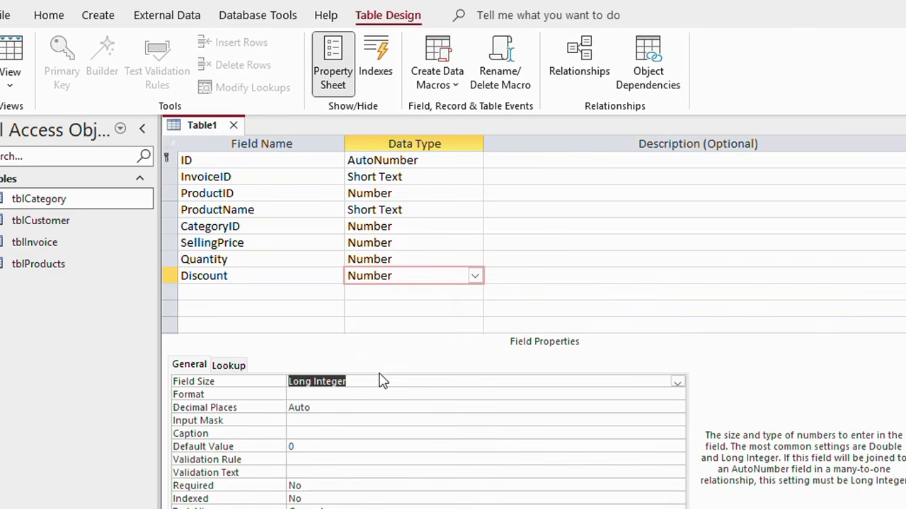
pyautogui.write('single')
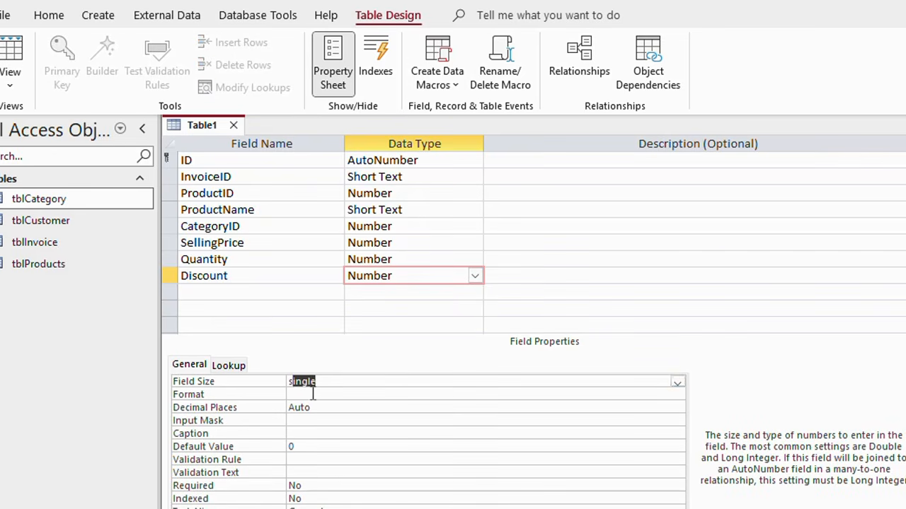
pyautogui.moveTo(327, 384); pyautogui.dragTo(231, 379)
pyautogui.write('double')
pyautogui.click(293, 394)
pyautogui.write('s')
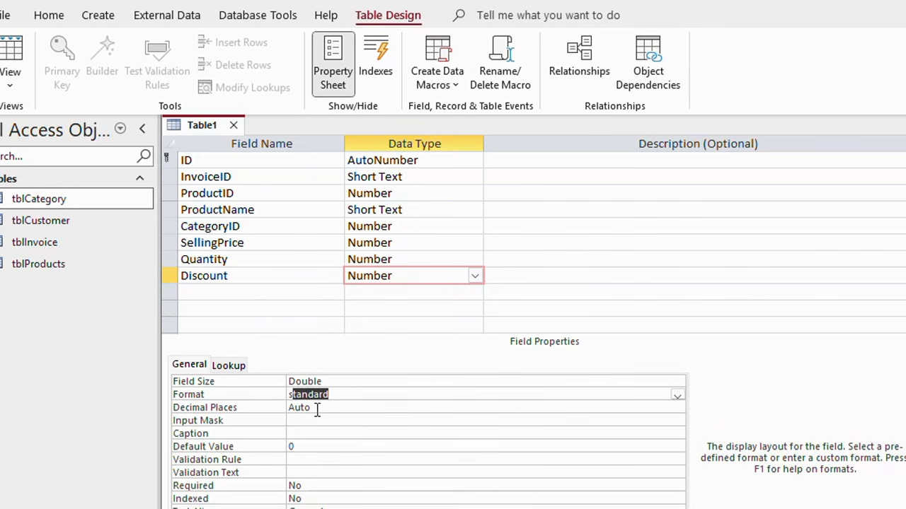
pyautogui.press('Return')
pyautogui.write('2')
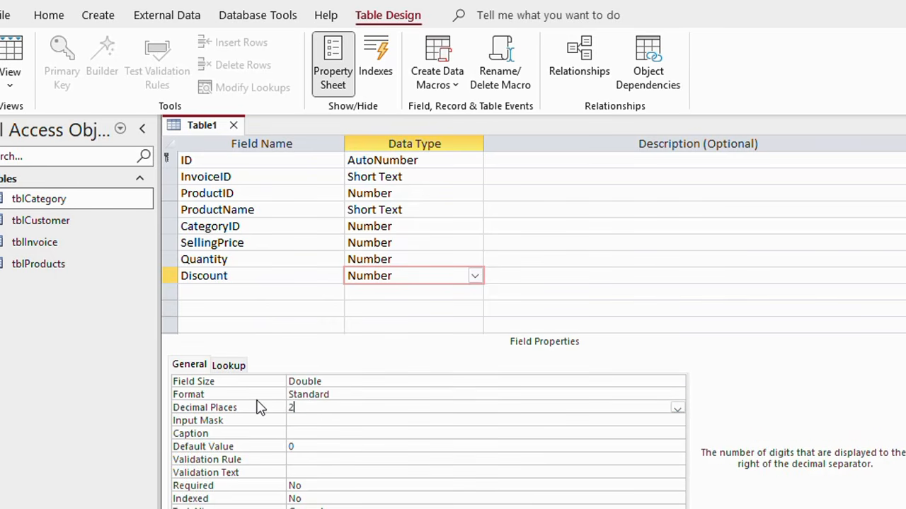
pyautogui.click(336, 394)
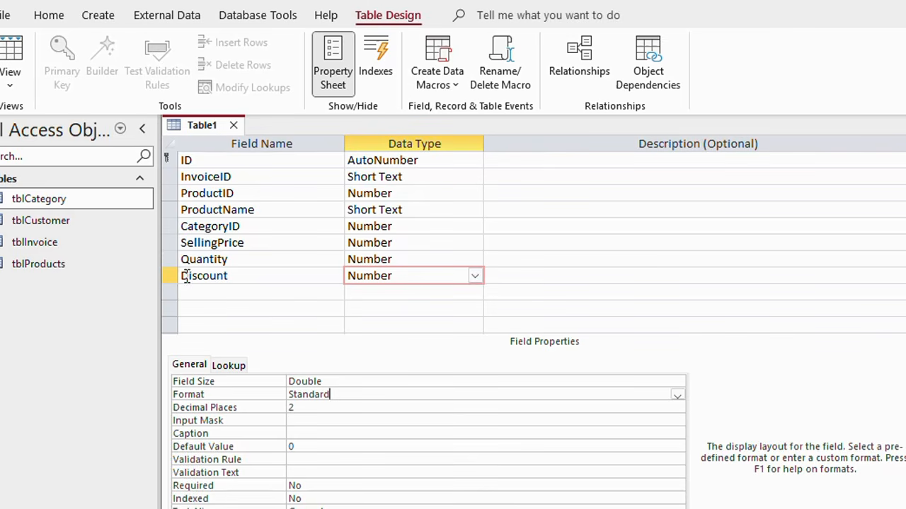
pyautogui.click(217, 292)
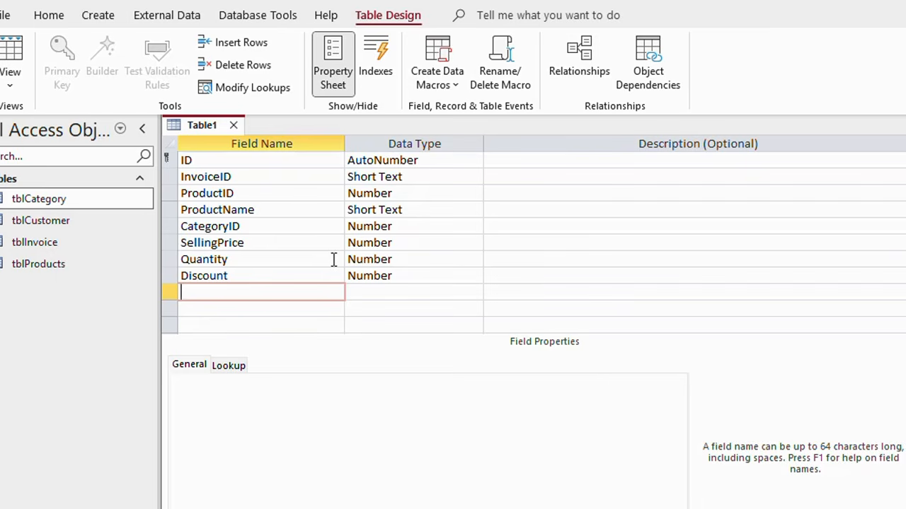
pyautogui.write('Subtotal')
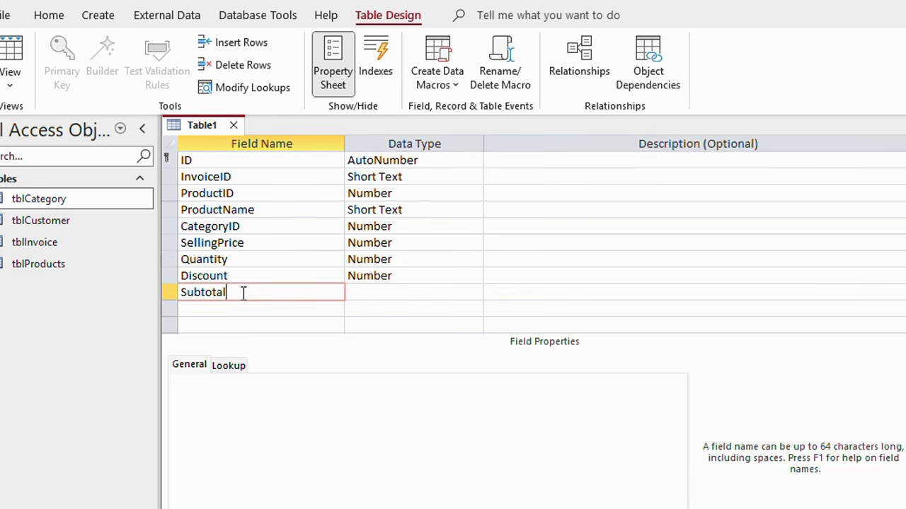
pyautogui.moveTo(243, 293); pyautogui.dragTo(76, 298)
pyautogui.press('Delete')
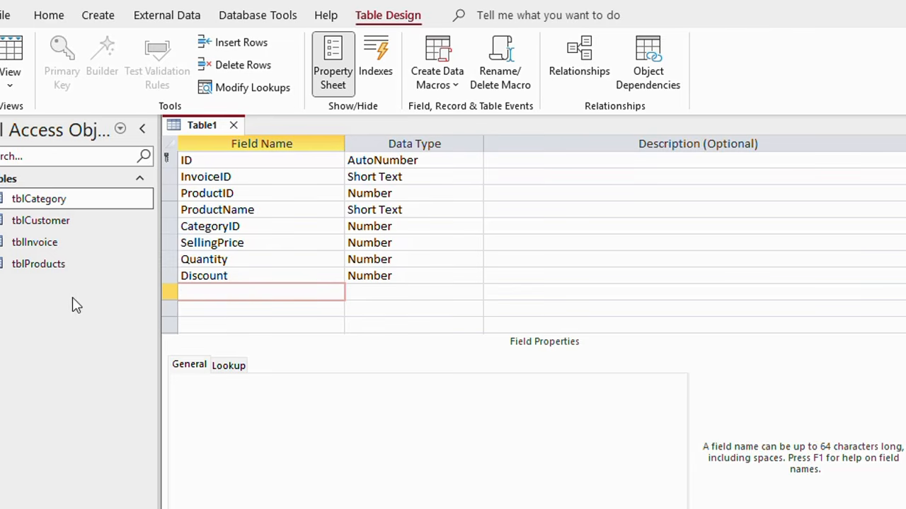
# Step: Save the new table under the name Table1 and close it
pyautogui.rightClick(202, 126)
pyautogui.click(240, 138)
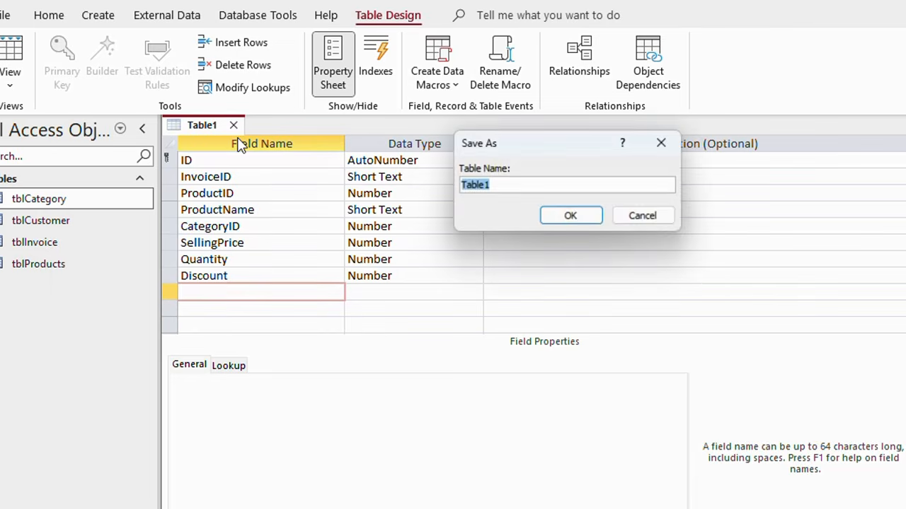
pyautogui.click(571, 216)
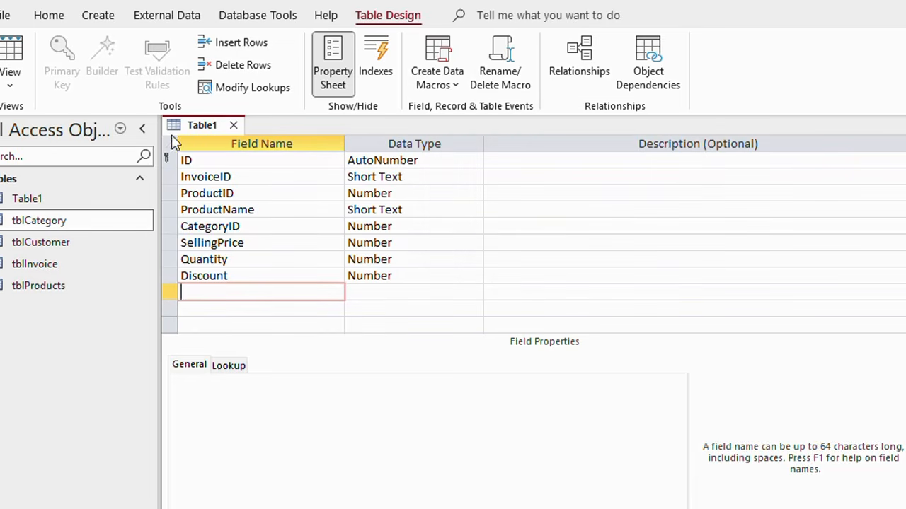
pyautogui.click(234, 126)
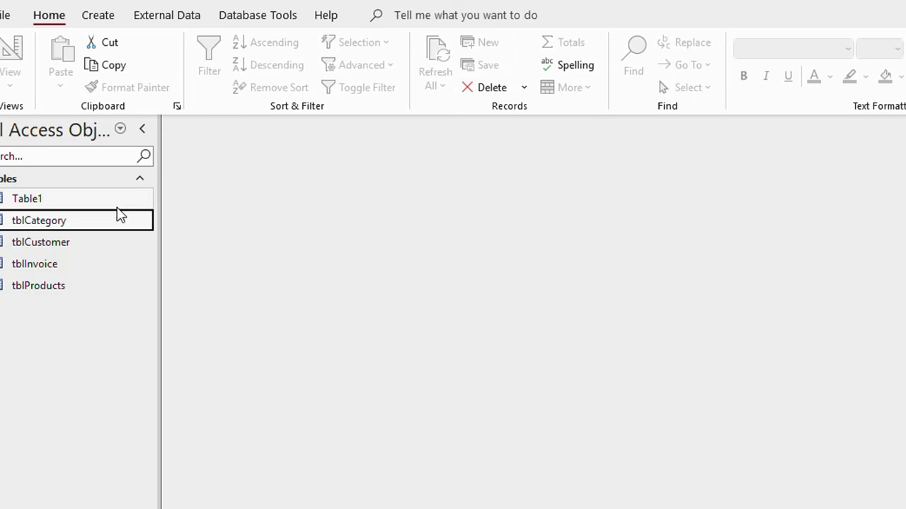
# Step: Rename Table1 as tblInvoiceDetail
pyautogui.rightClick(27, 202)
pyautogui.click(90, 319)
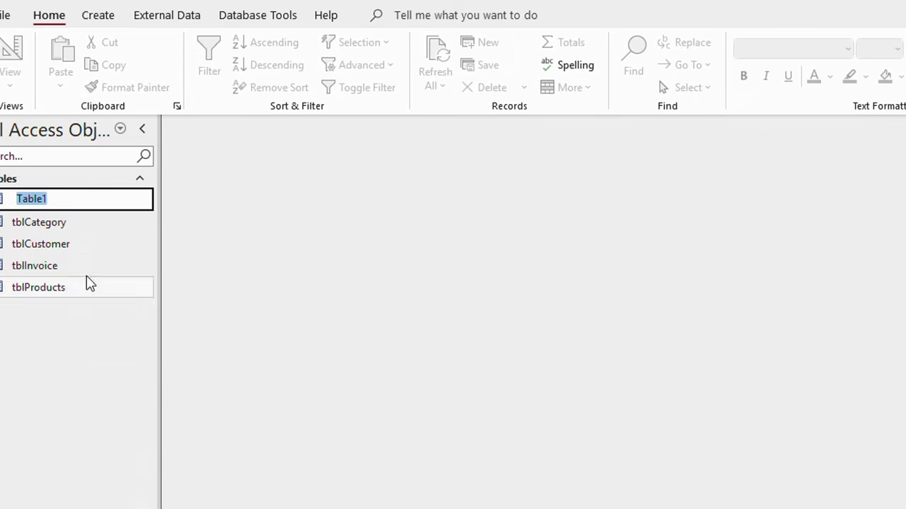
pyautogui.write('tbl')
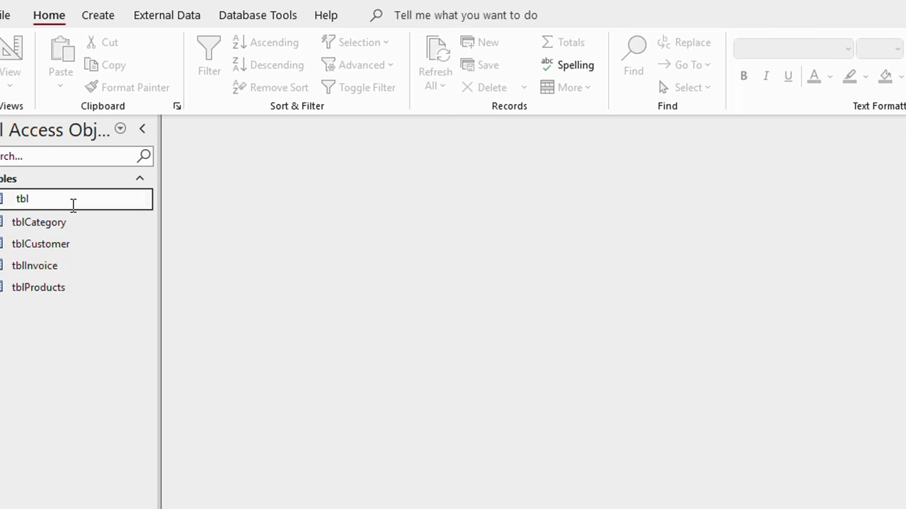
pyautogui.write('InvoiceDetail')
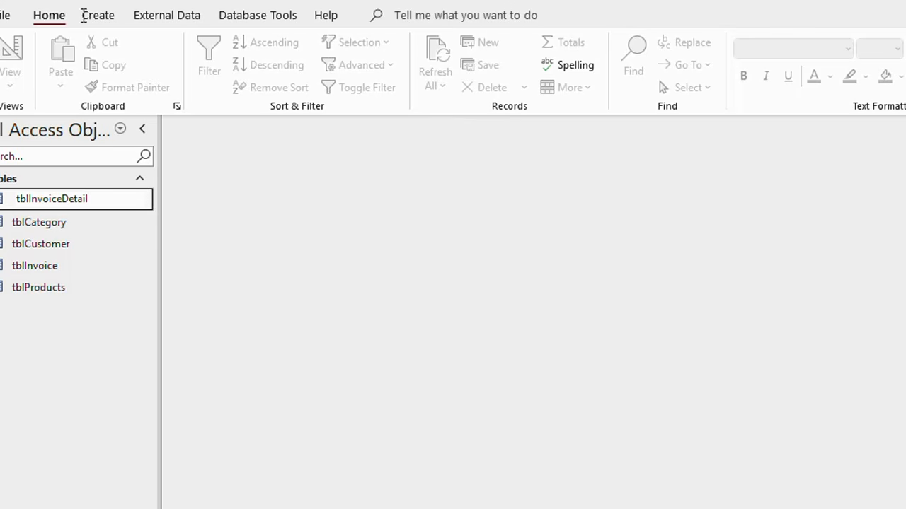
pyautogui.click(80, 226)
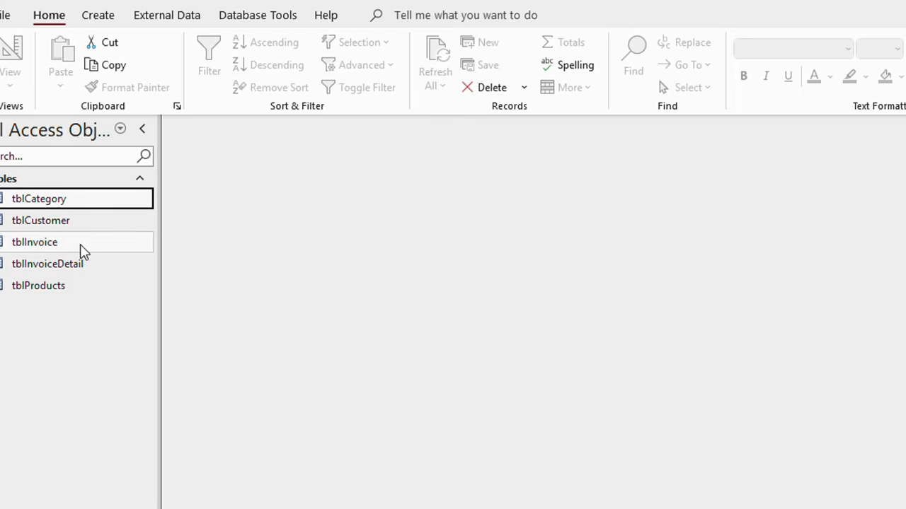
# Step: Open tblInvoiceDetail in Design View and add a field named Subtotal below Discount with the Calculated data type
pyautogui.click(75, 267)
pyautogui.rightClick(73, 266)
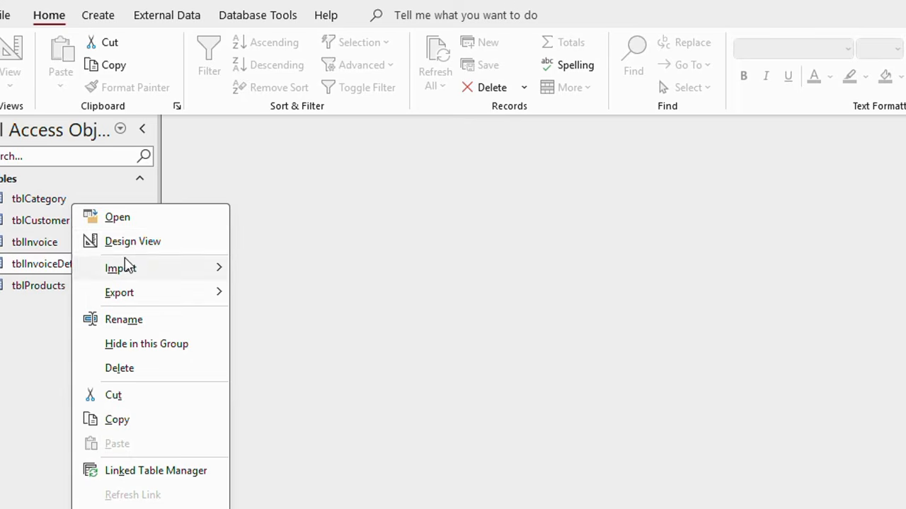
pyautogui.click(125, 241)
pyautogui.click(224, 293)
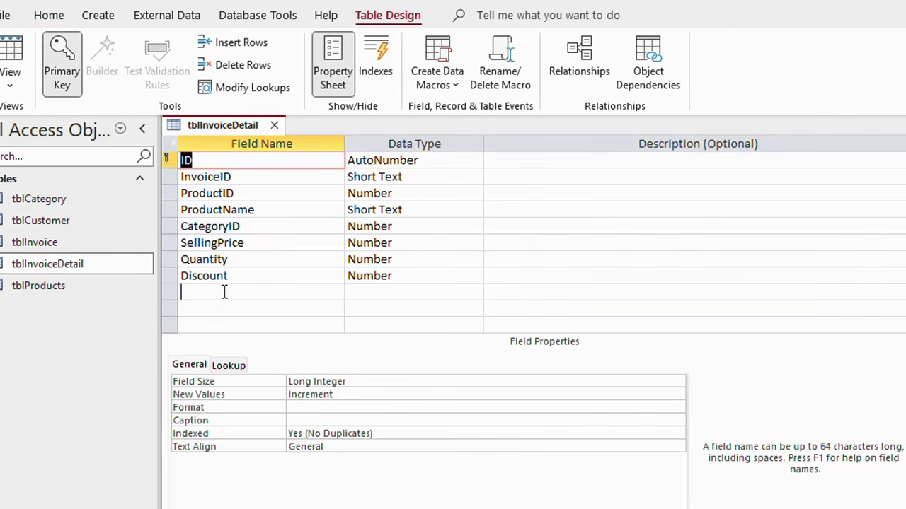
pyautogui.write('S')
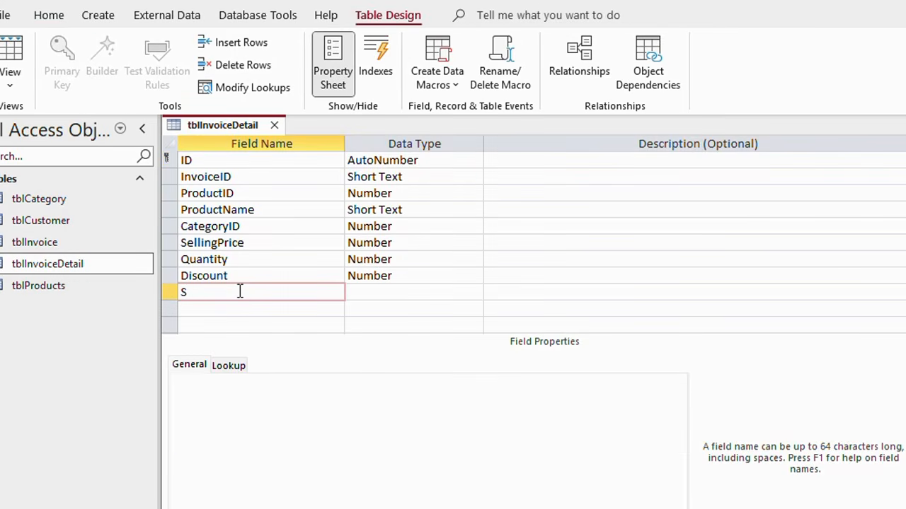
pyautogui.write('ubtotal')
pyautogui.click(406, 292)
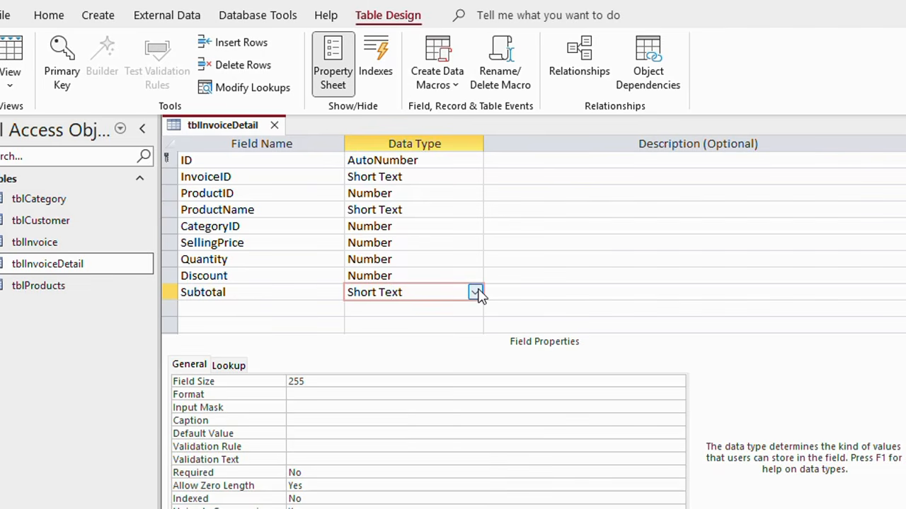
pyautogui.click(475, 292)
pyautogui.click(398, 505)
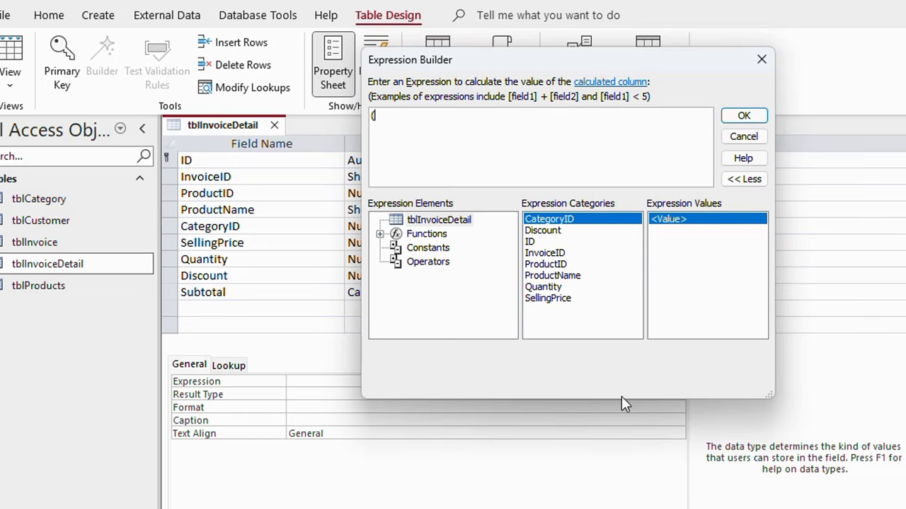
# Step: Define the Subtotal expression as ([Quantity]*[SellingPrice])-[Discount]
pyautogui.click(549, 288)
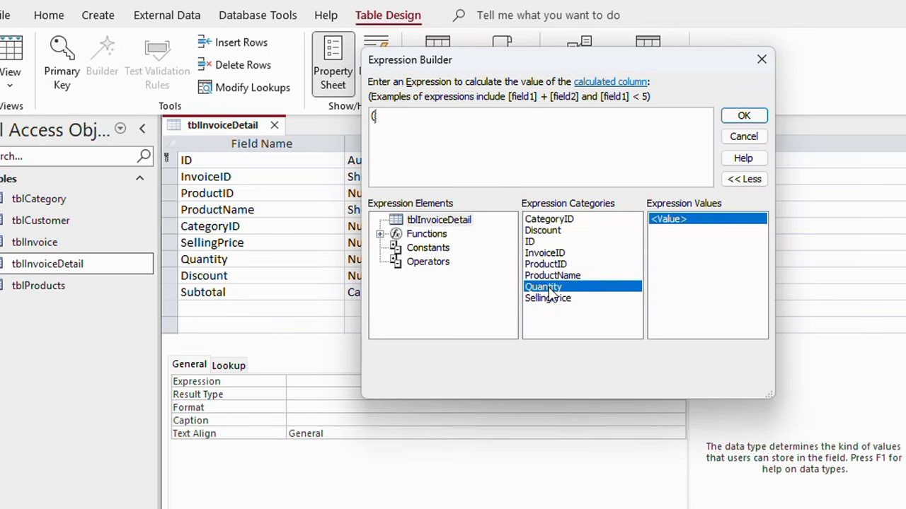
pyautogui.doubleClick(549, 287)
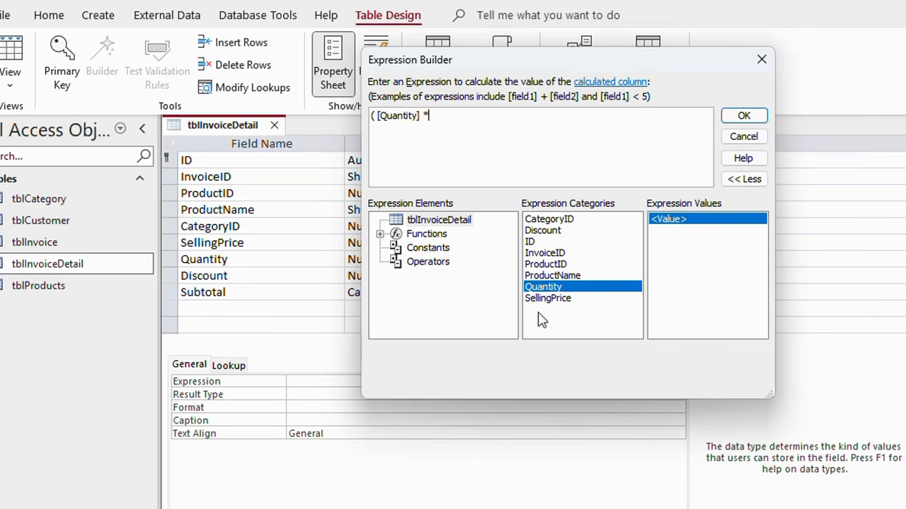
pyautogui.doubleClick(549, 298)
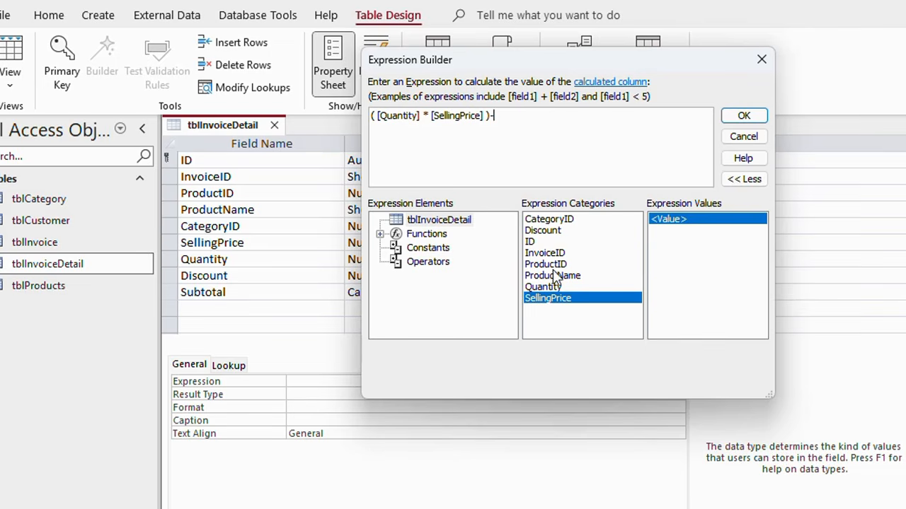
pyautogui.doubleClick(553, 233)
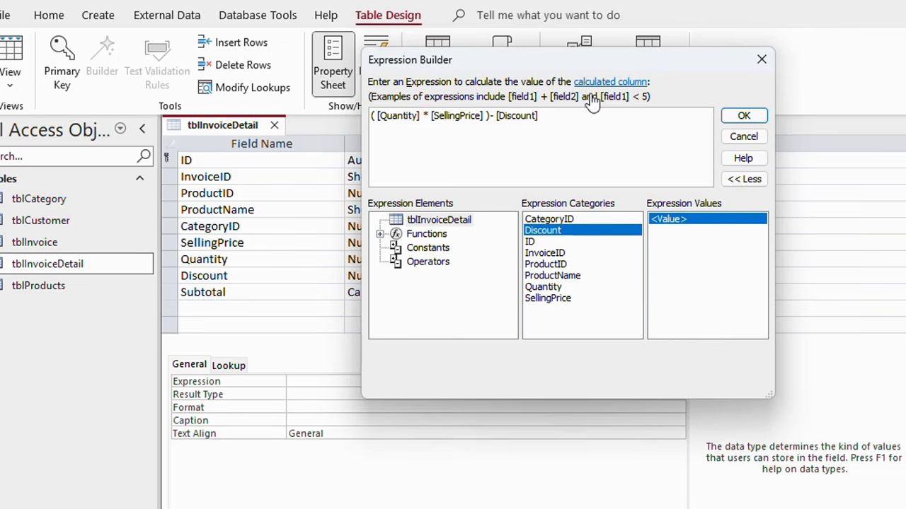
pyautogui.click(742, 116)
pyautogui.click(453, 382)
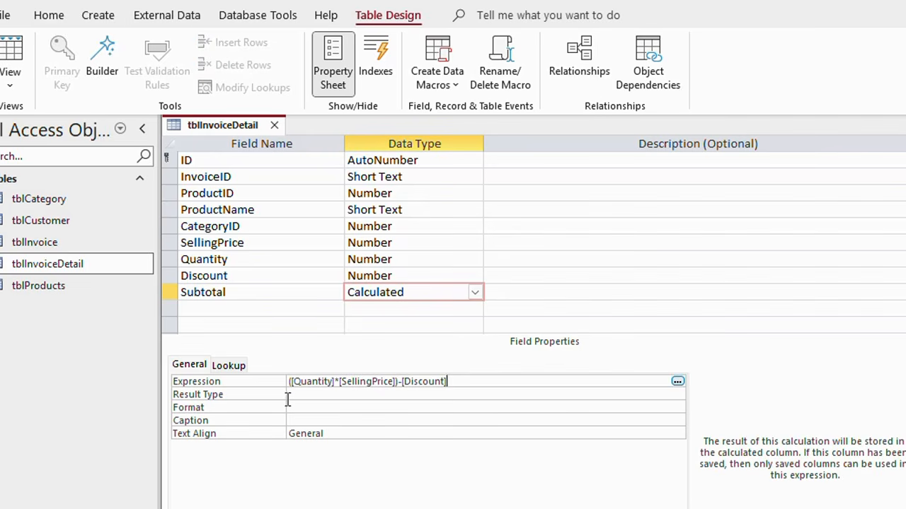
# Step: Set the Subtotal field's result type to Double, its format to Standard and its decimal places to 2
pyautogui.click(312, 397)
pyautogui.click(677, 397)
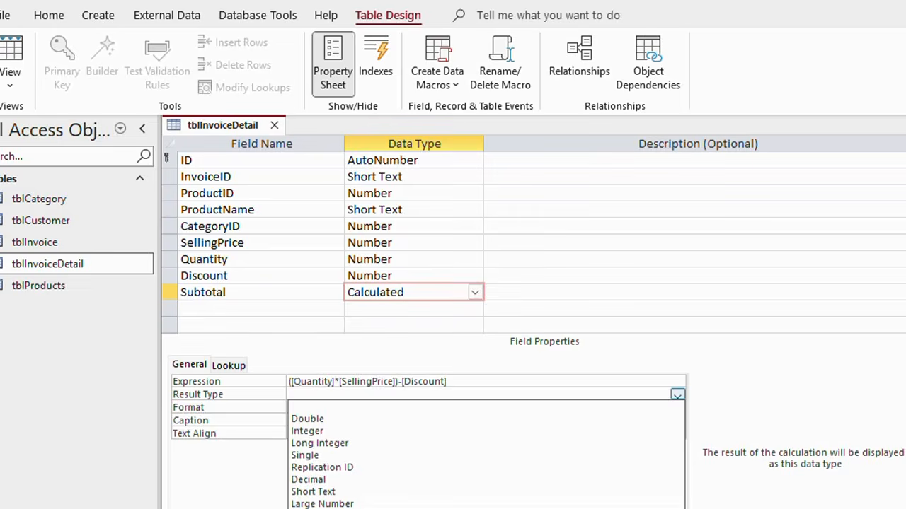
pyautogui.click(312, 419)
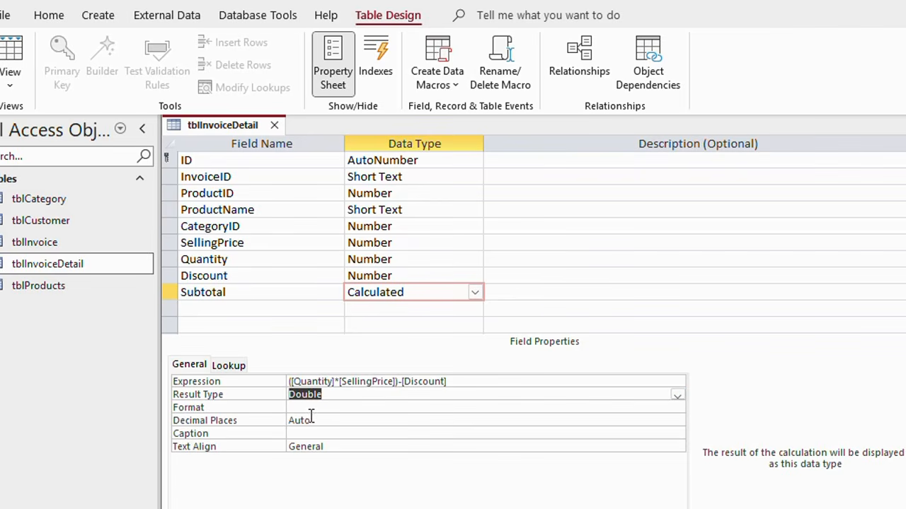
pyautogui.click(310, 409)
pyautogui.write('S')
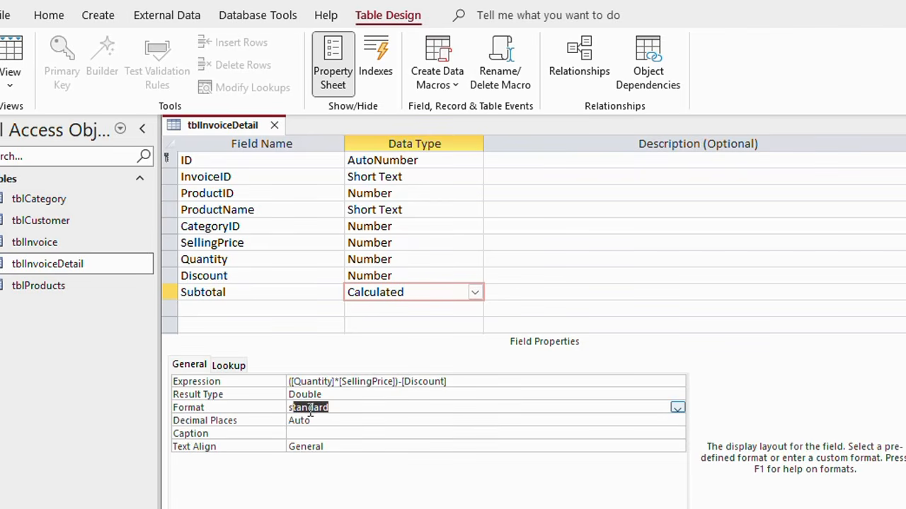
pyautogui.click(313, 419)
pyautogui.click(256, 420)
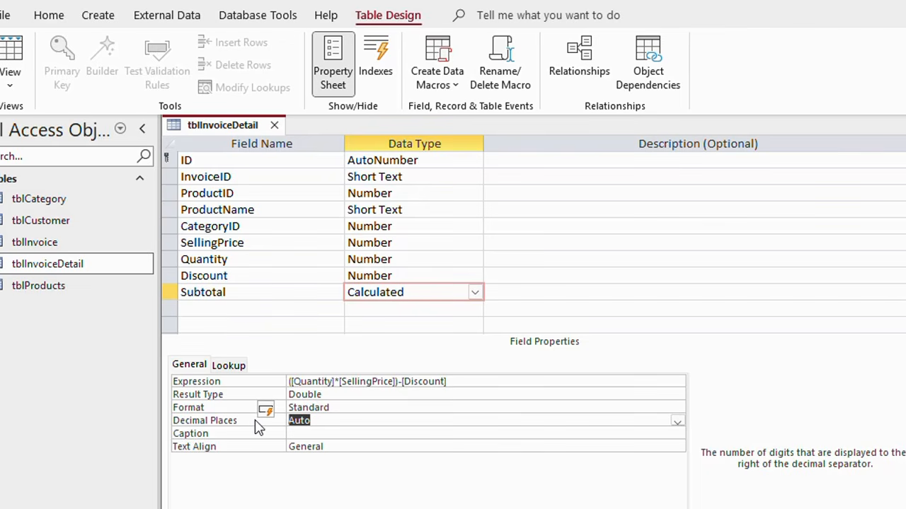
pyautogui.write('2')
pyautogui.click(354, 408)
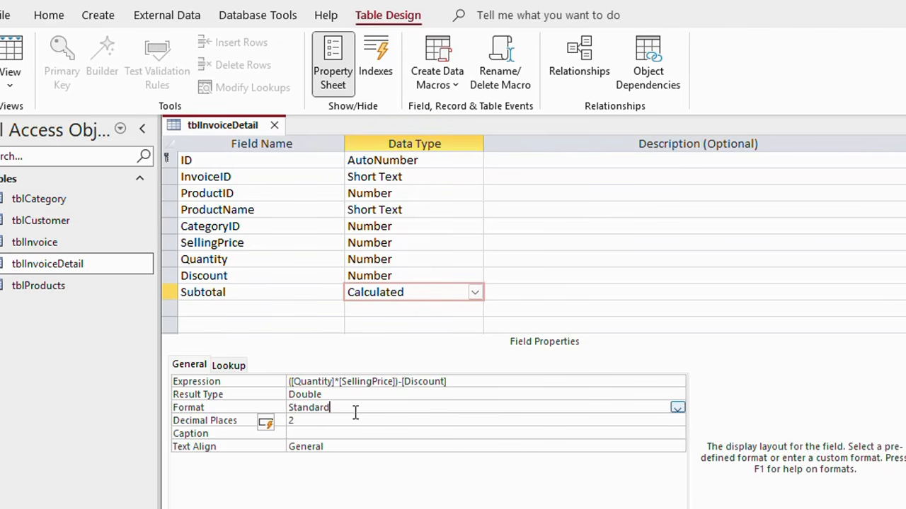
pyautogui.click(435, 275)
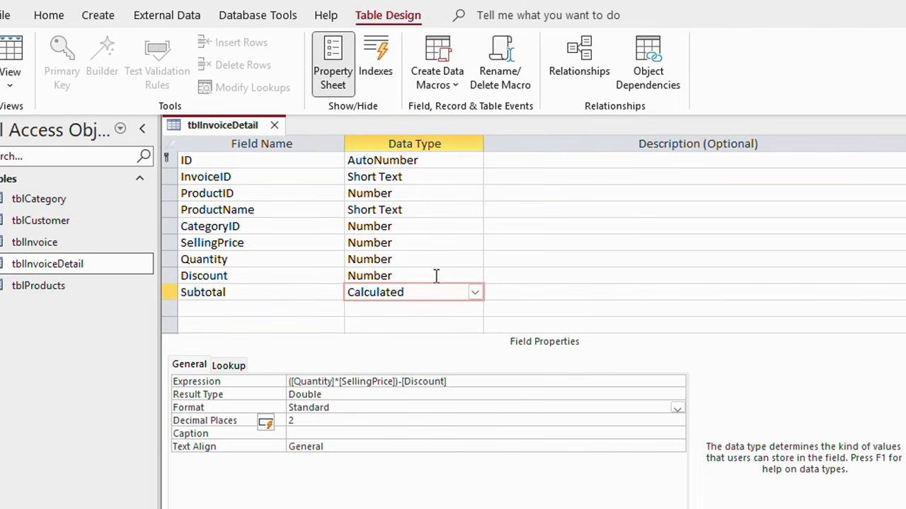
pyautogui.click(436, 259)
pyautogui.click(435, 241)
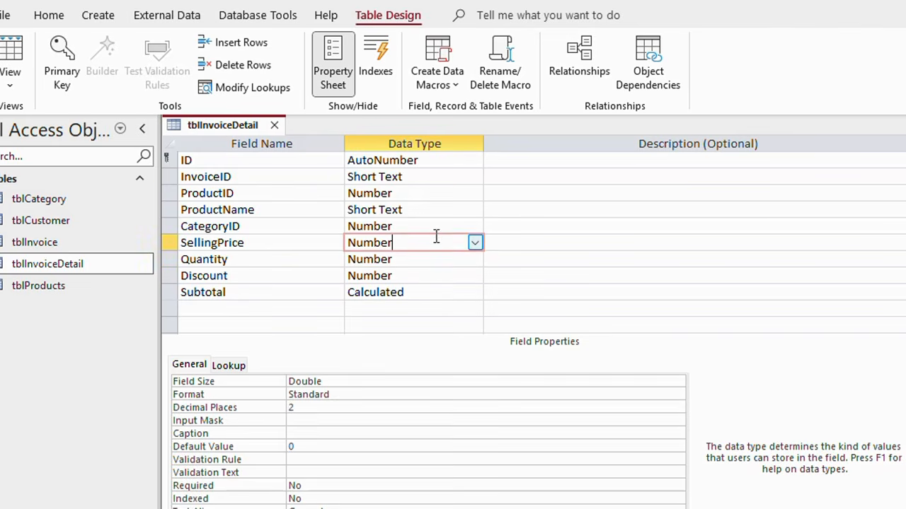
pyautogui.click(434, 226)
pyautogui.click(432, 208)
# Step: Add a field named CreatedOn below Subtotal with the Date/Time data type
pyautogui.click(208, 309)
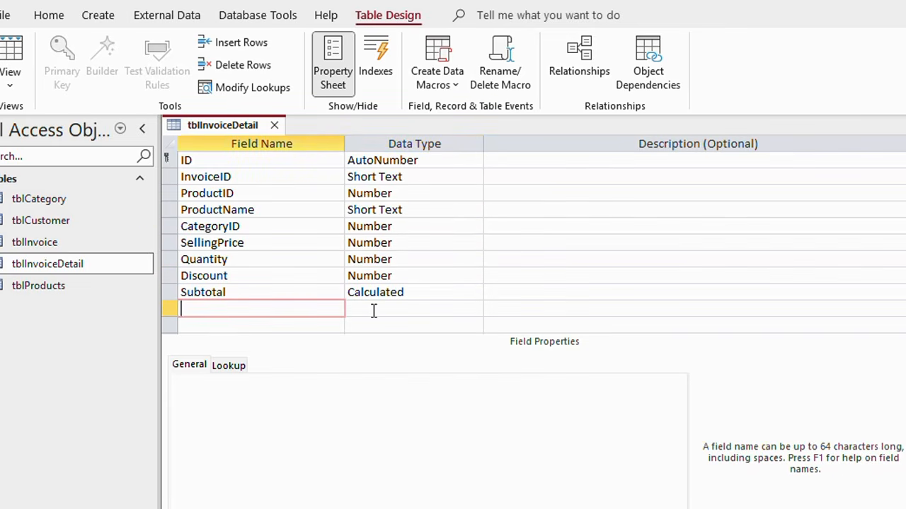
pyautogui.write('CreatedOn')
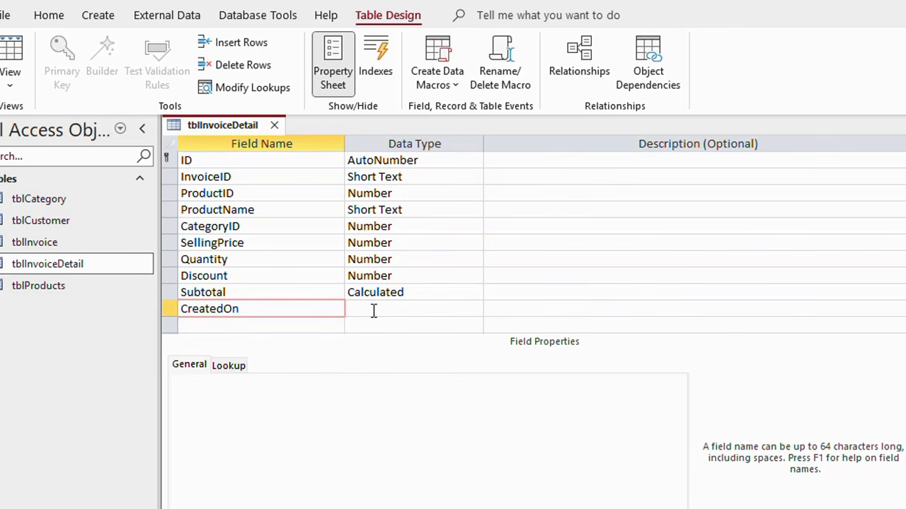
pyautogui.click(374, 311)
pyautogui.click(475, 310)
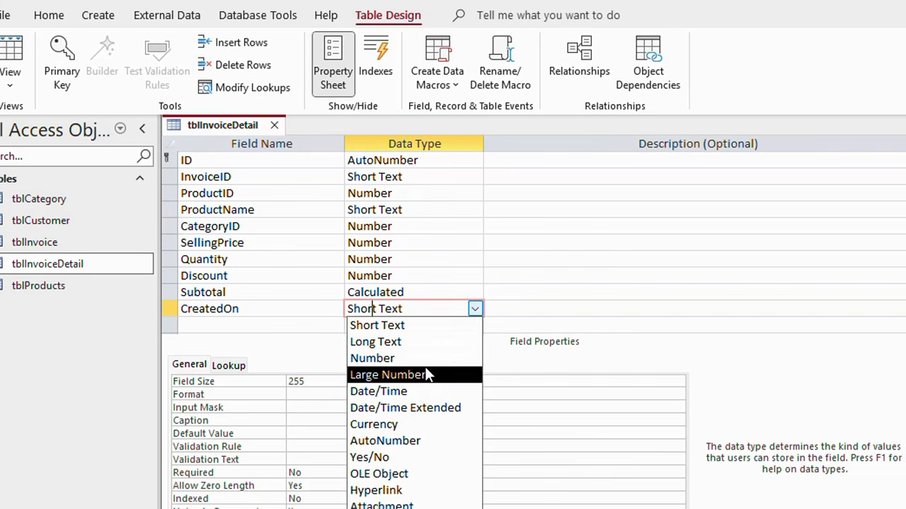
pyautogui.click(390, 391)
# Step: Set the CreatedOn field's format to dd-mmm-yyyy and its default value to =Date()
pyautogui.click(303, 382)
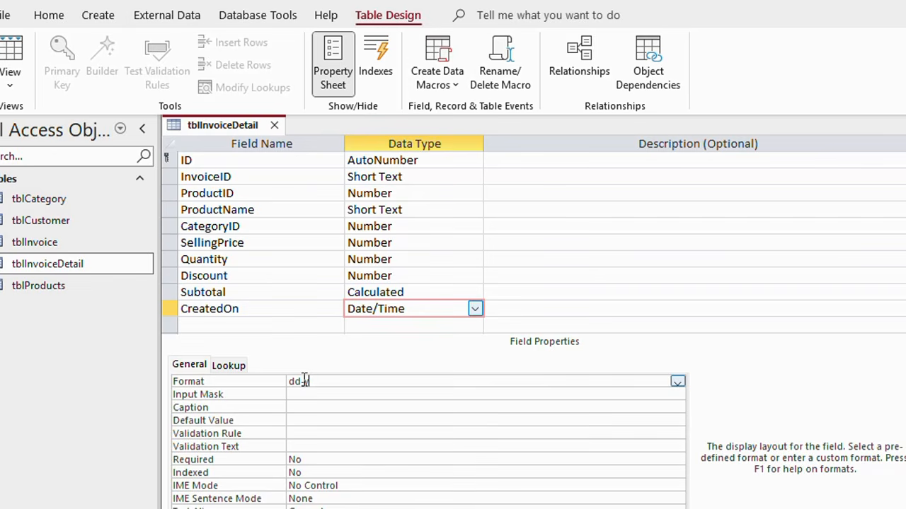
pyautogui.write('dd-mmm-yyyy')
pyautogui.click(306, 421)
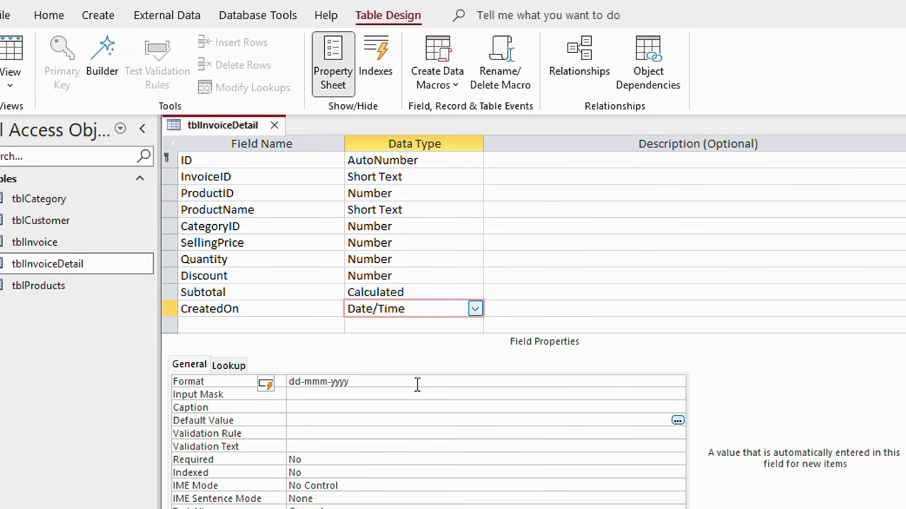
pyautogui.write('=date')
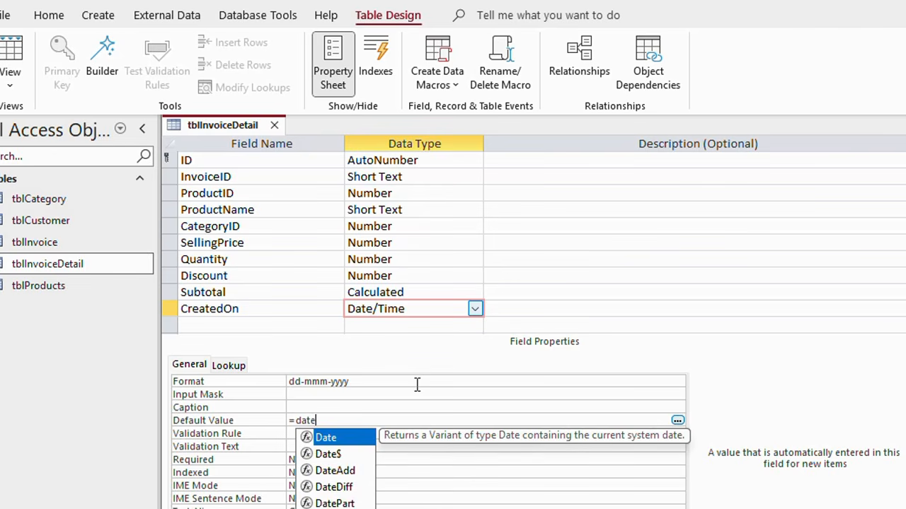
pyautogui.write('()')
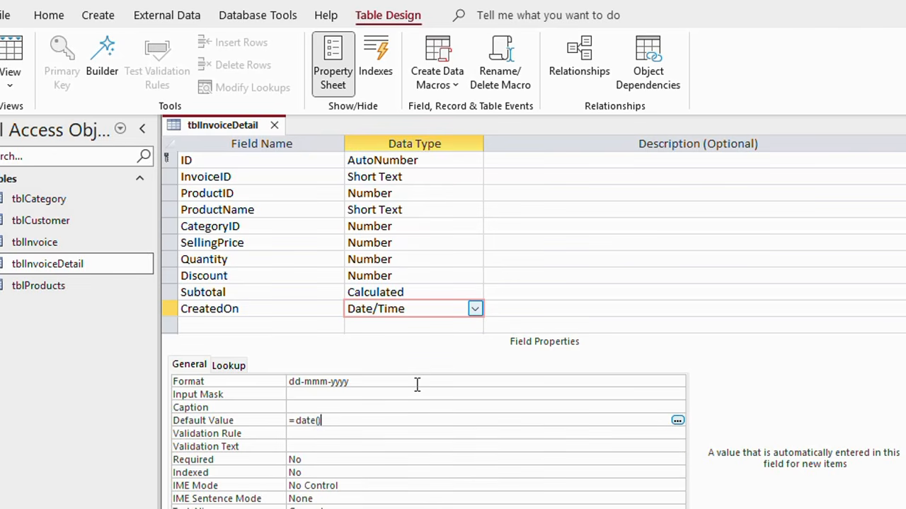
pyautogui.click(417, 384)
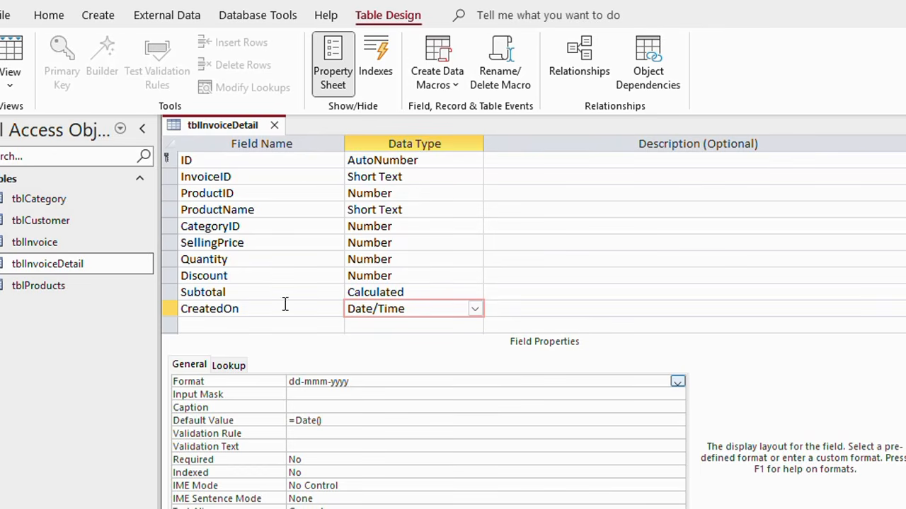
# Step: Close tblInvoiceDetail and save its design changes
pyautogui.click(274, 124)
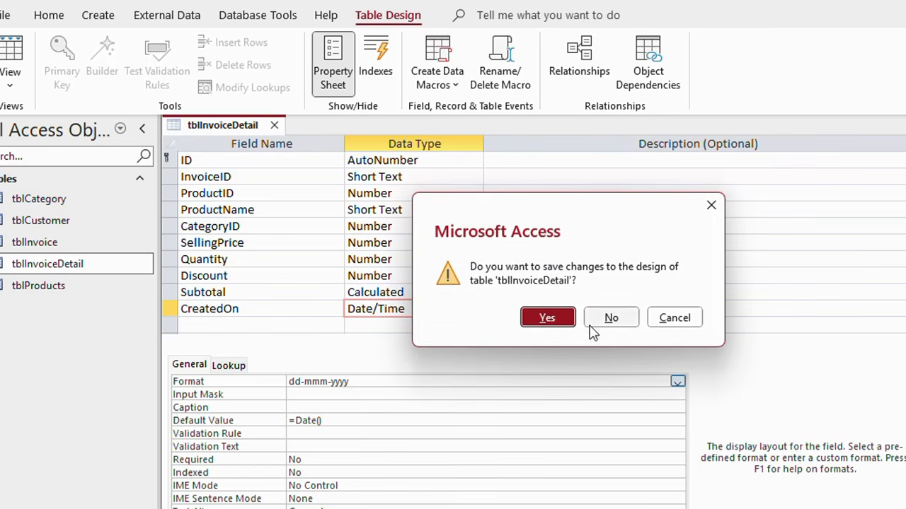
pyautogui.click(547, 318)
pyautogui.click(45, 290)
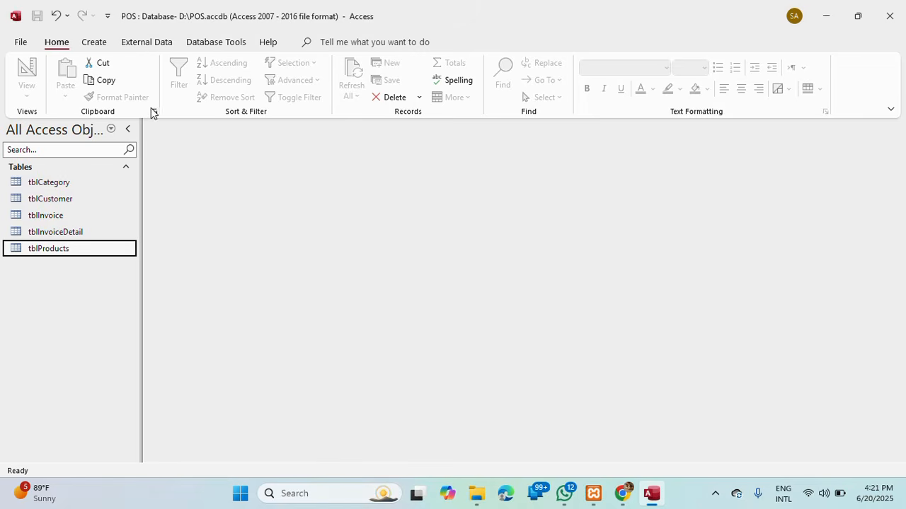
# Step: Create a new table in design view with an AutoNumber field named ID and make it the primary key
pyautogui.click(95, 44)
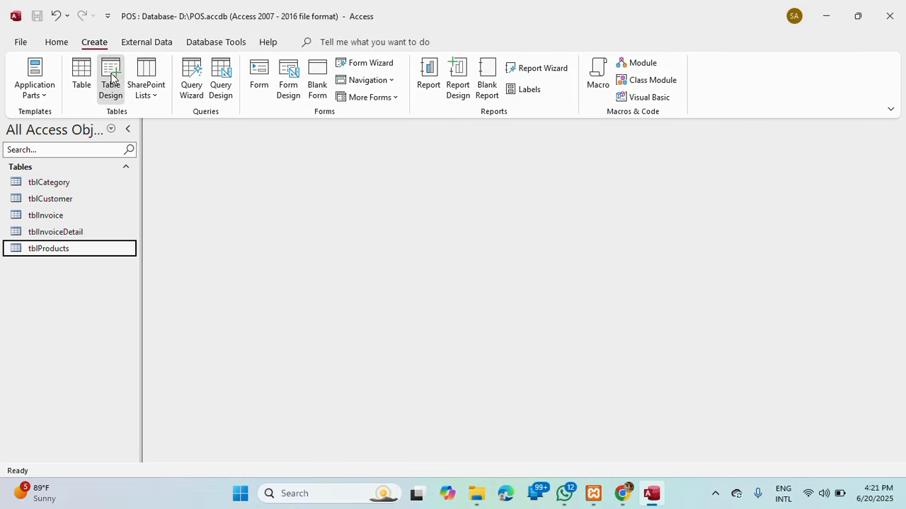
pyautogui.click(111, 78)
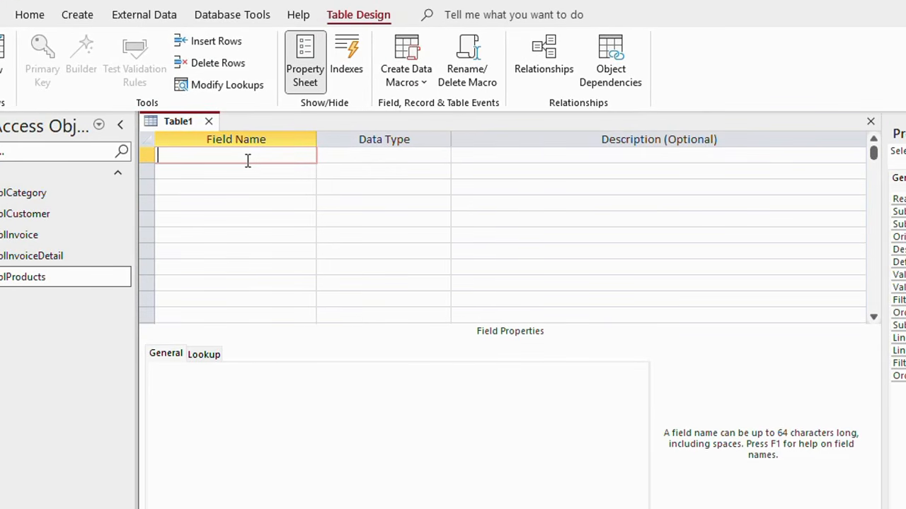
pyautogui.write('IS')
pyautogui.press('BackSpace')
pyautogui.press('BackSpace')
pyautogui.write('ID')
pyautogui.click(386, 157)
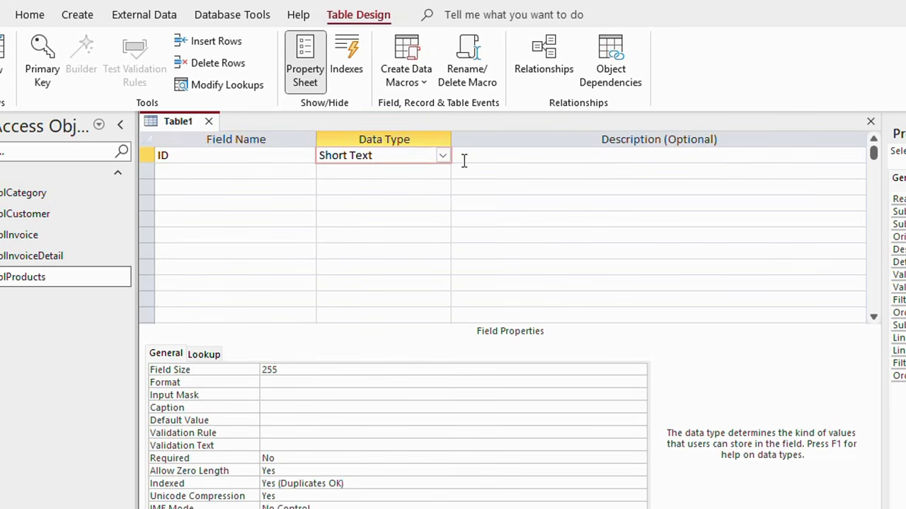
pyautogui.click(441, 155)
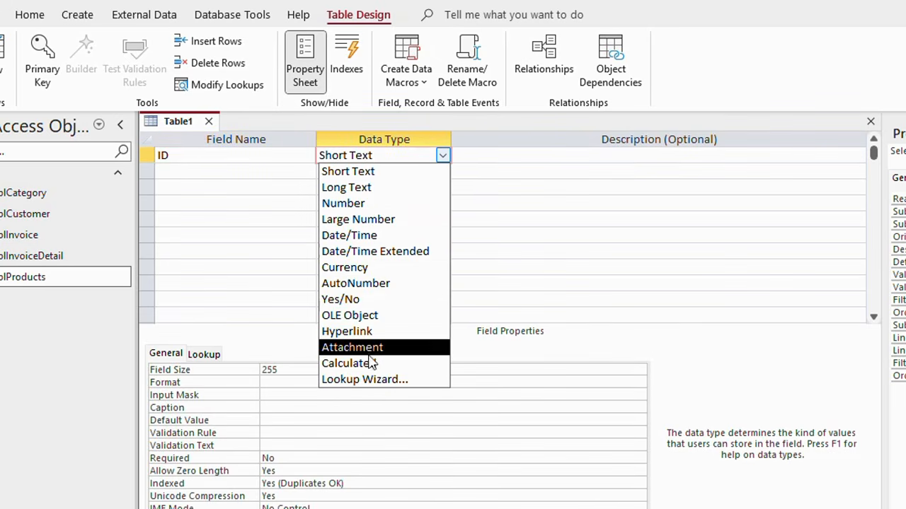
pyautogui.click(384, 283)
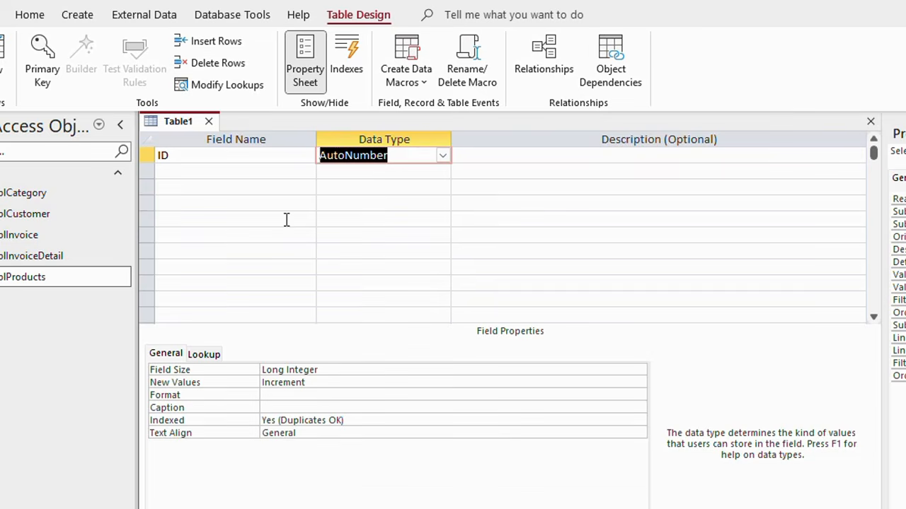
pyautogui.click(146, 156)
pyautogui.click(42, 60)
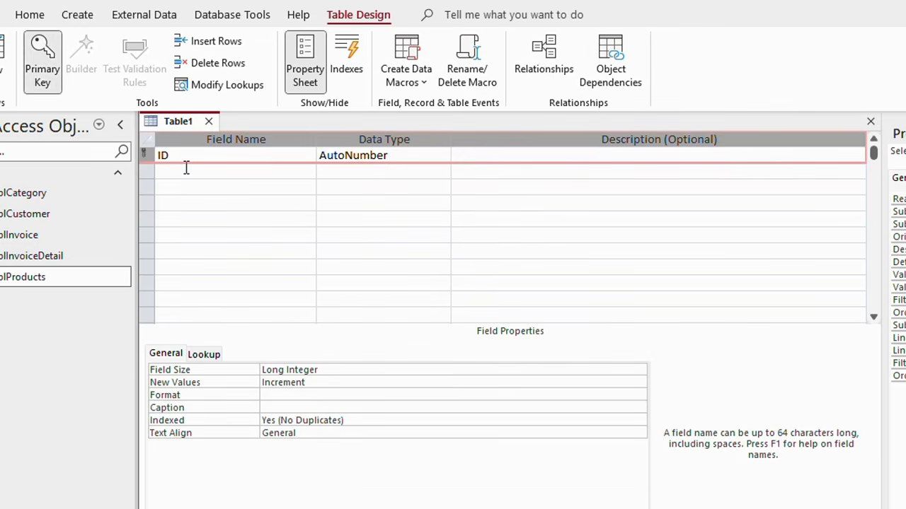
# Step: Add a field named CustomerID below ID with the Number data type
pyautogui.click(188, 169)
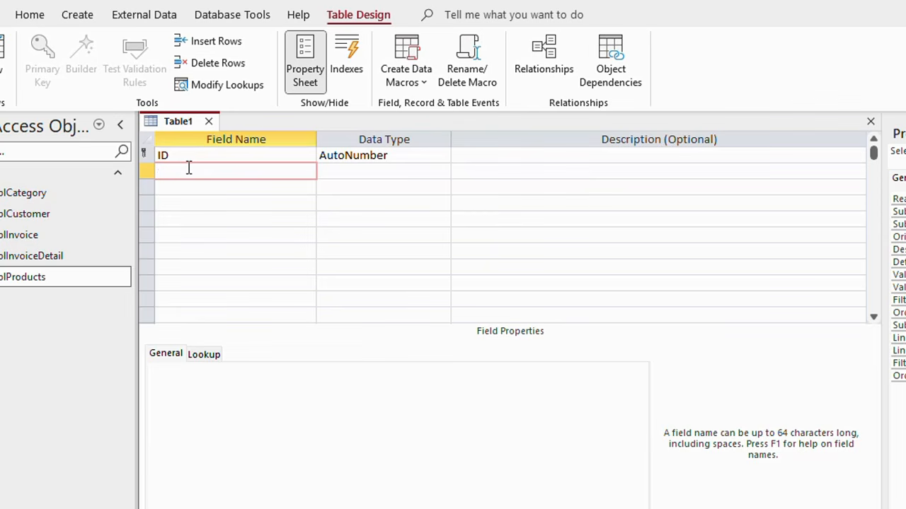
pyautogui.write('CustomerID')
pyautogui.click(326, 173)
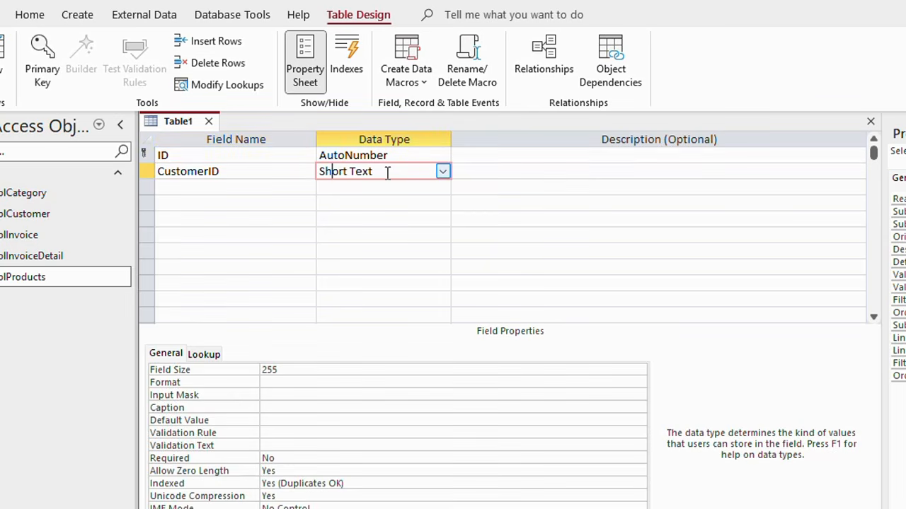
pyautogui.click(443, 172)
pyautogui.click(398, 222)
# Step: Add a Short Text field named Reciepient below CustomerID
pyautogui.click(197, 189)
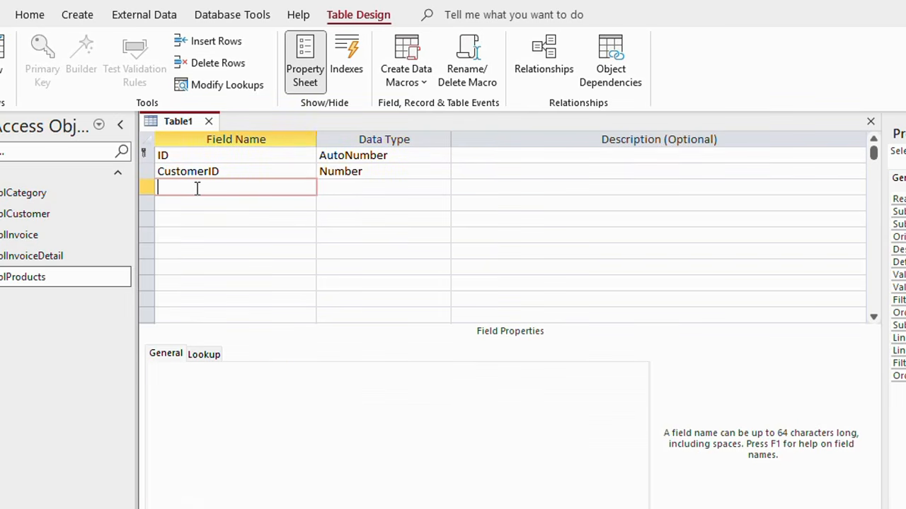
pyautogui.write('Res')
pyautogui.press('BackSpace')
pyautogui.write('ciepieb')
pyautogui.press('BackSpace')
pyautogui.write('nt')
# Step: Add a Short Text field named Phone below Reciepient
pyautogui.click(200, 200)
pyautogui.write('Co')
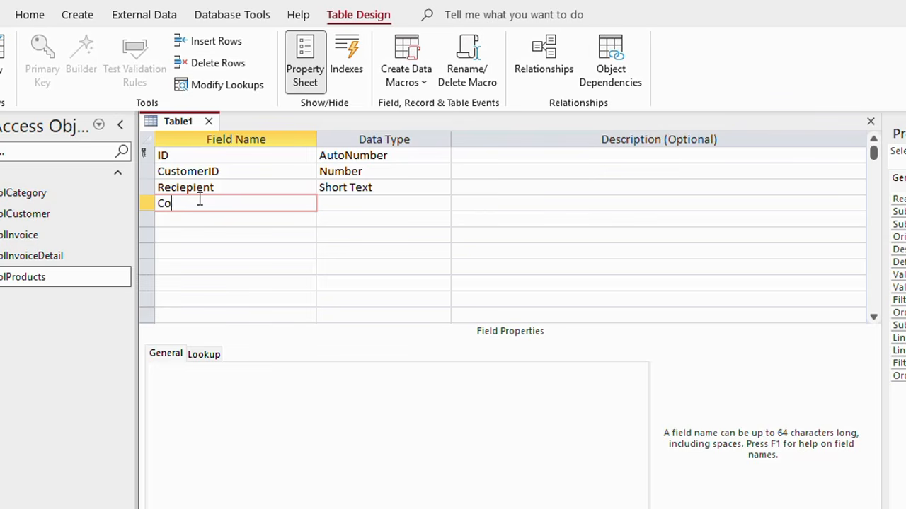
pyautogui.write('un')
pyautogui.press('BackSpace')
pyautogui.press('BackSpace')
pyautogui.press('BackSpace')
pyautogui.press('BackSpace')
pyautogui.write('Phone')
# Step: Add two Short Text fields named Address and Email below Phone
pyautogui.click(208, 221)
pyautogui.write('Ad')
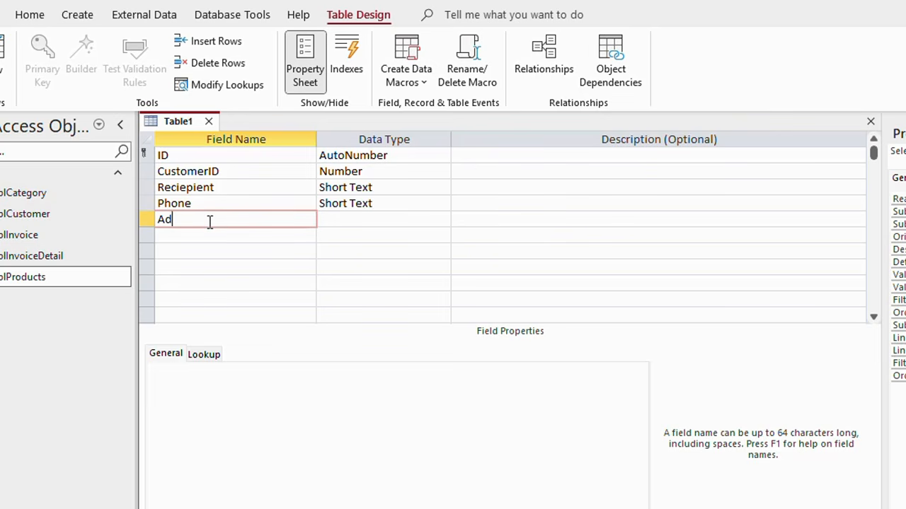
pyautogui.write('dress')
pyautogui.click(187, 237)
pyautogui.write('Email')
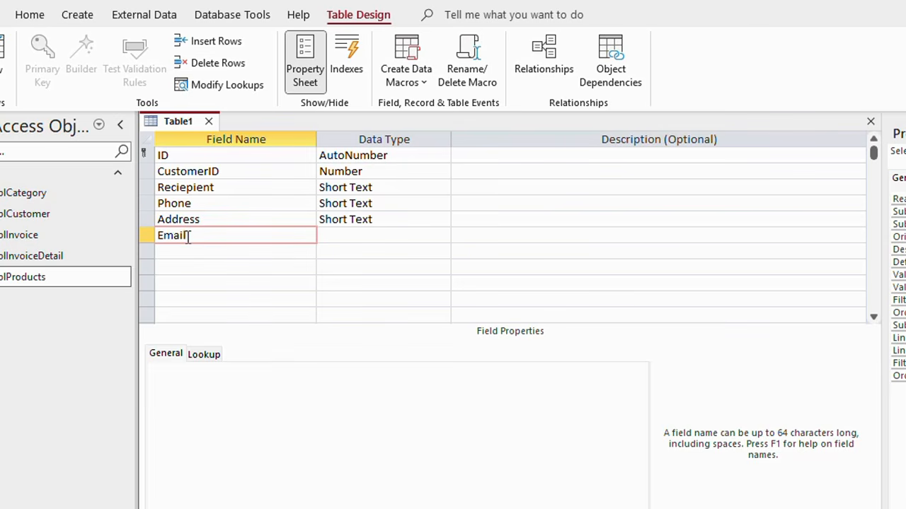
# Step: Add three Short Text fields named City, PostCode and Country below Email
pyautogui.click(171, 251)
pyautogui.write('City')
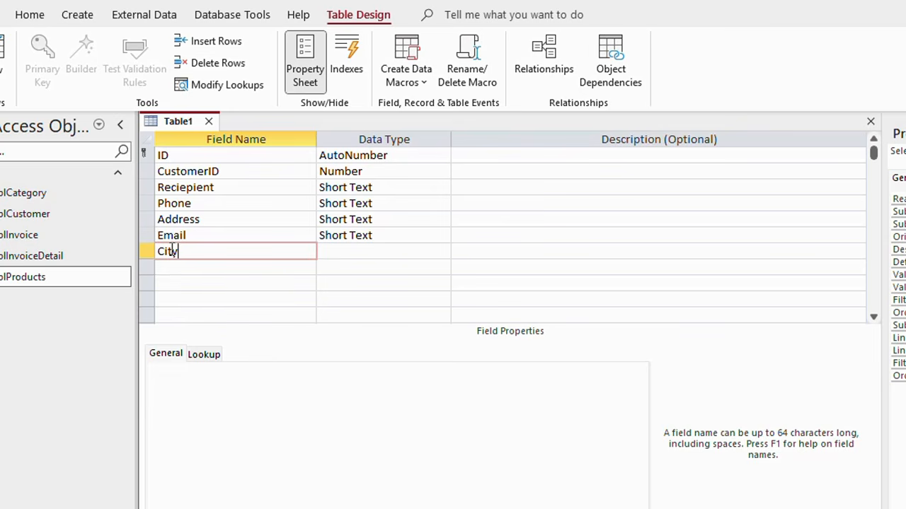
pyautogui.click(179, 267)
pyautogui.write('Pos')
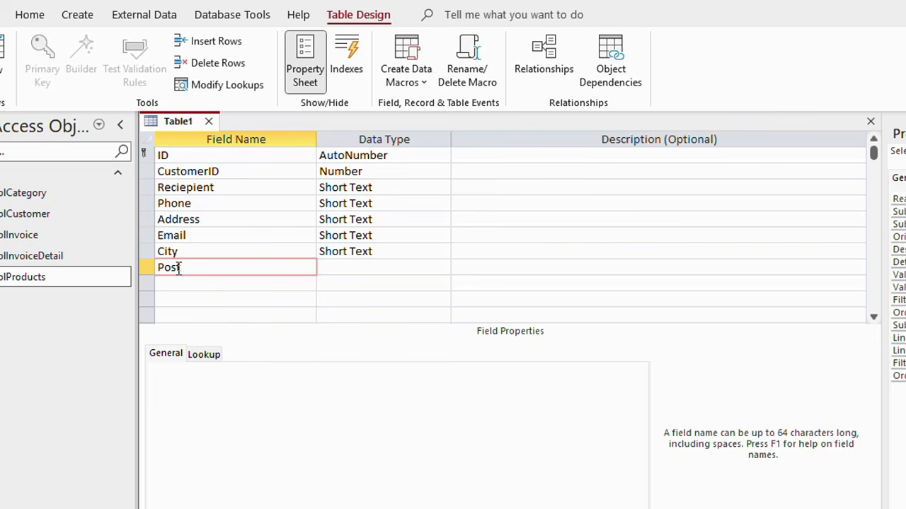
pyautogui.write('tCode')
pyautogui.click(175, 283)
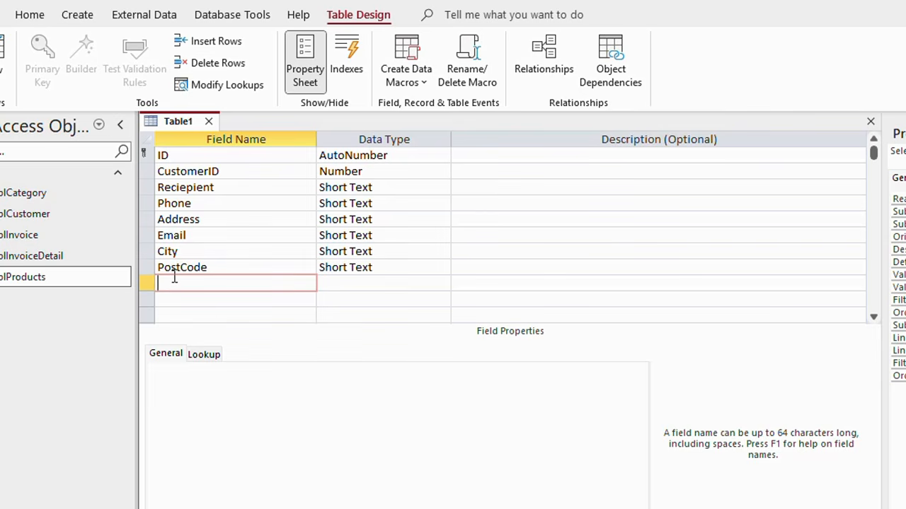
pyautogui.write('Country')
# Step: Add a field named CreatedOn below Country with the Date/Time data type
pyautogui.click(174, 299)
pyautogui.write('C')
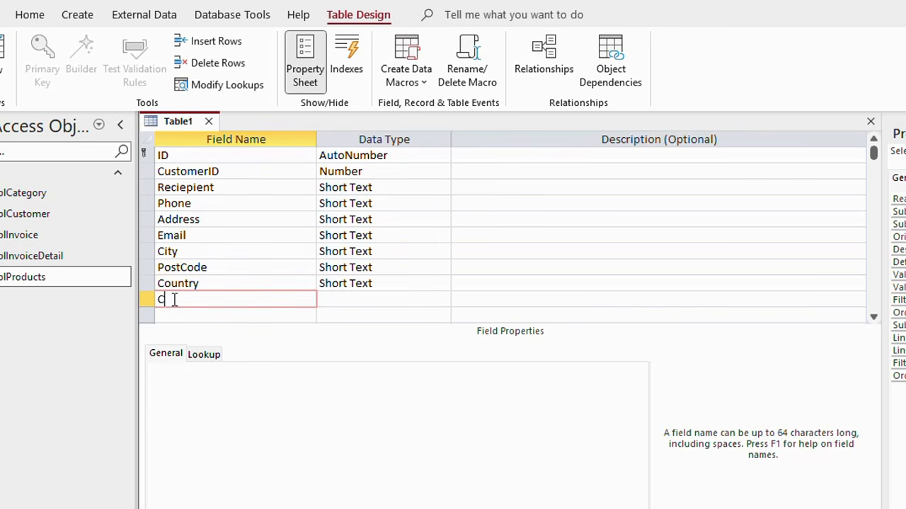
pyautogui.press('BackSpace')
pyautogui.write('CreatedOn')
pyautogui.click(333, 300)
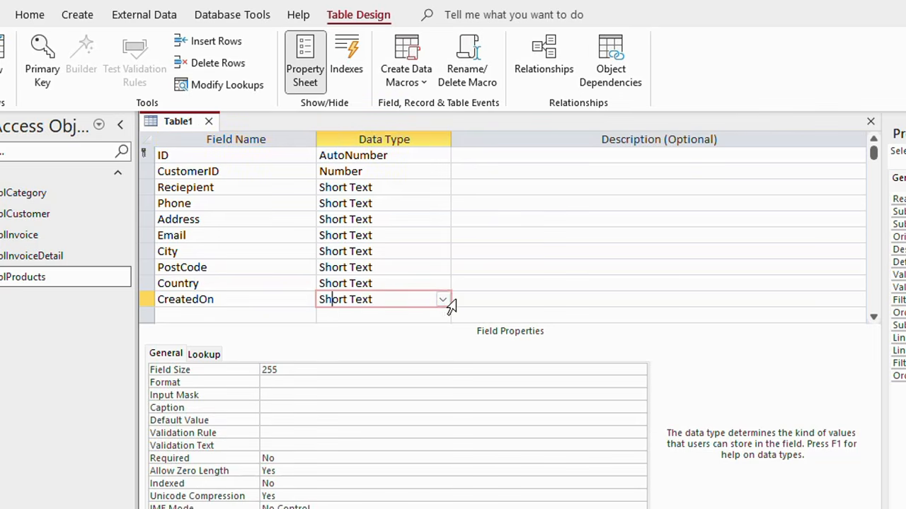
pyautogui.click(442, 300)
pyautogui.click(373, 381)
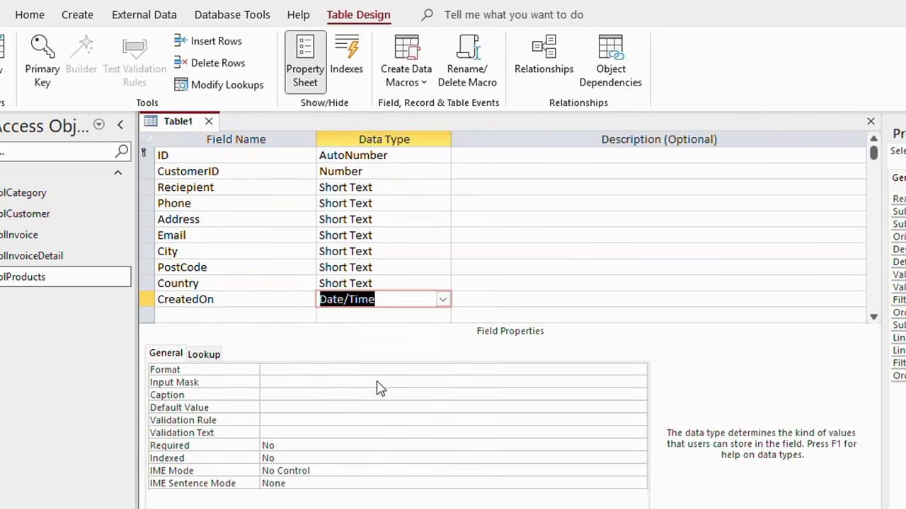
# Step: Give the new table's CreatedOn field the format dd-mmm-yyyy and the default value =Date()
pyautogui.click(295, 369)
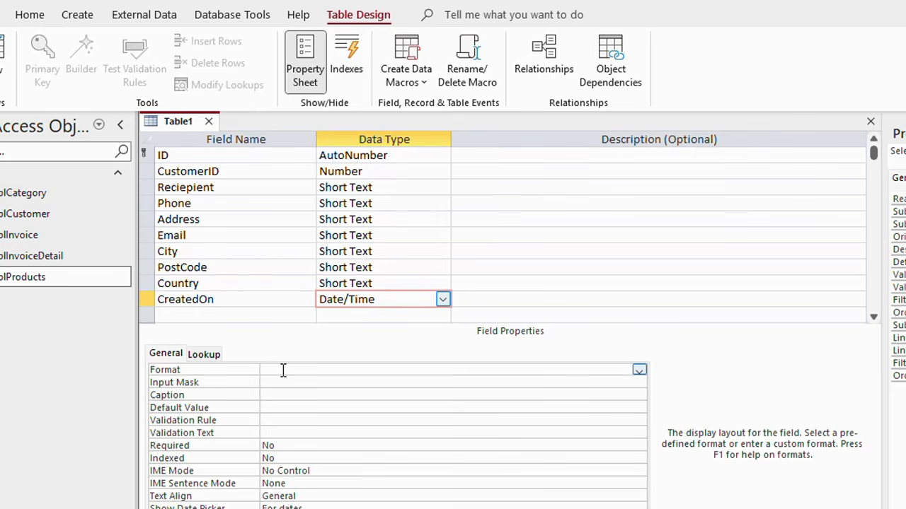
pyautogui.write('dd-mmm-yyyy')
pyautogui.click(272, 406)
pyautogui.write('=')
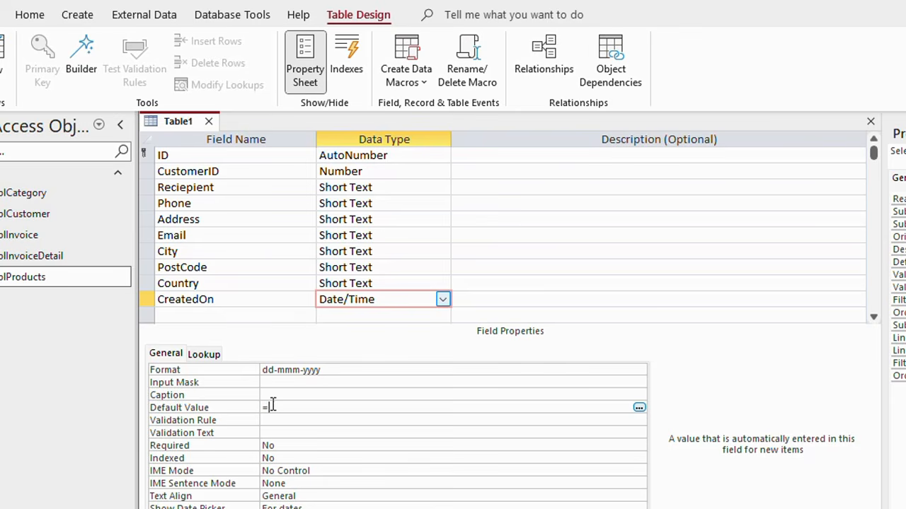
pyautogui.write('Date()')
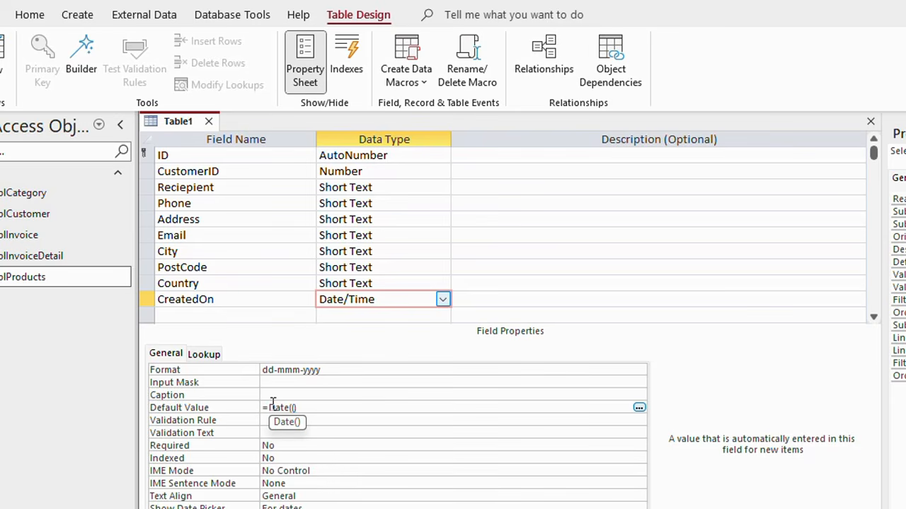
pyautogui.press('BackSpace')
pyautogui.write(')')
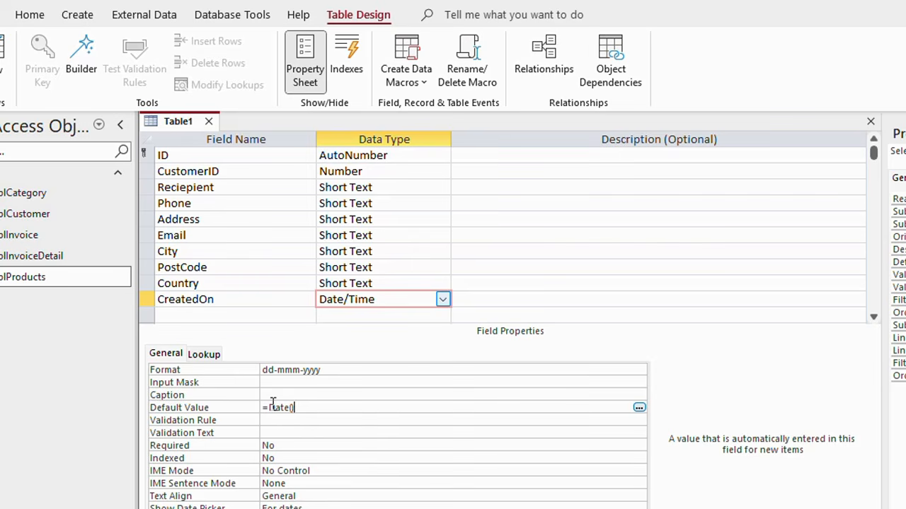
pyautogui.click(335, 423)
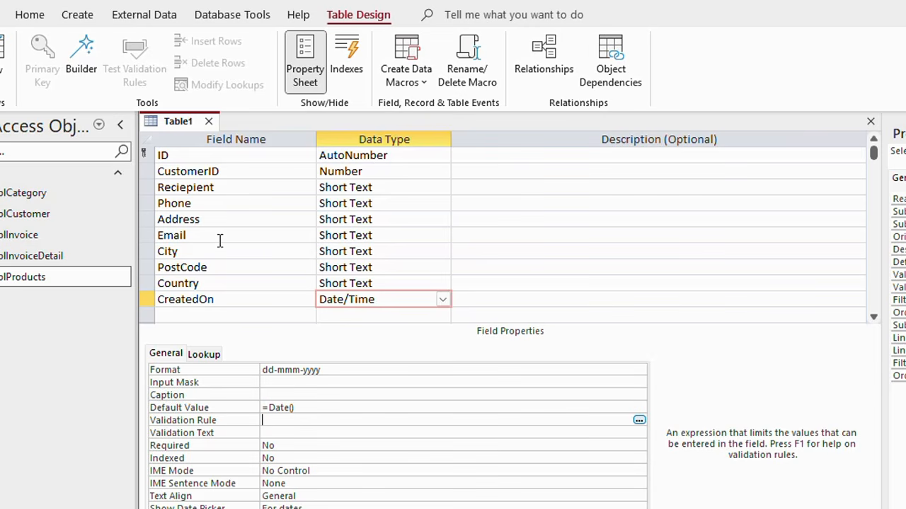
# Step: Close the new table and save it under the name tblShipping
pyautogui.click(209, 121)
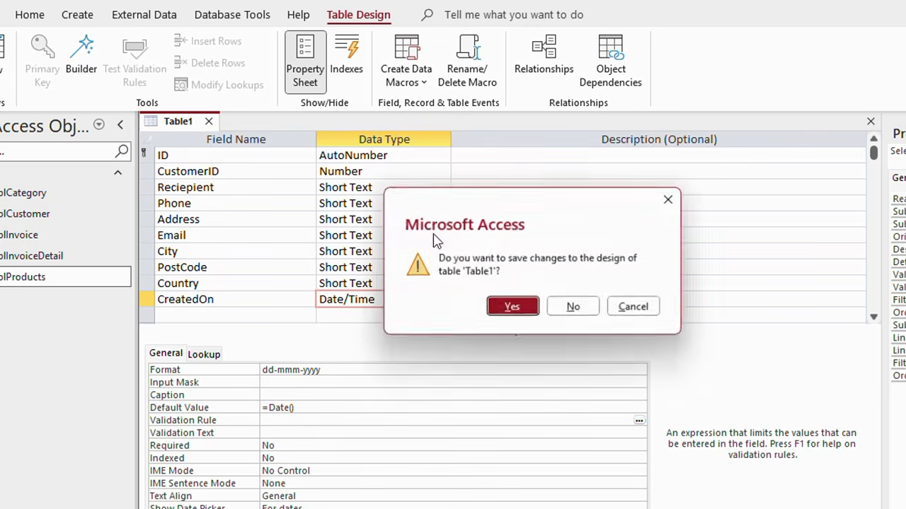
pyautogui.click(512, 308)
pyautogui.write('t')
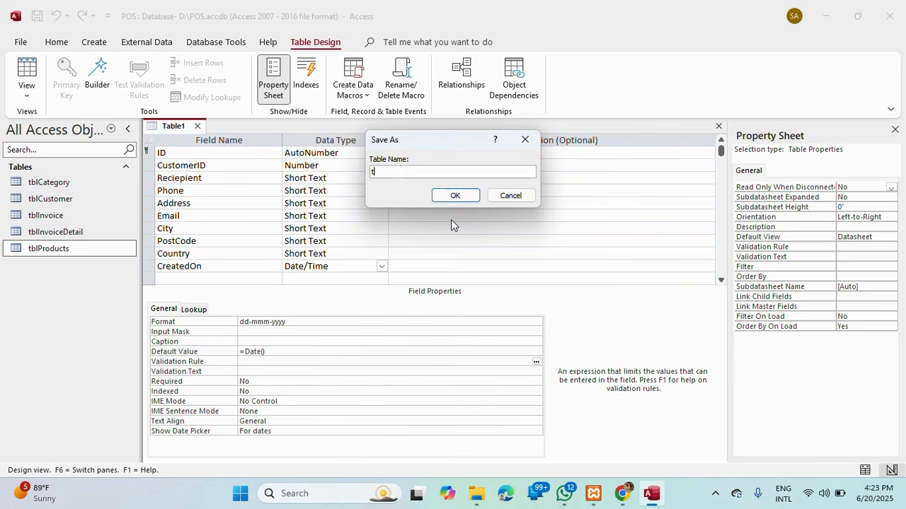
pyautogui.write('blShipping')
pyautogui.click(455, 195)
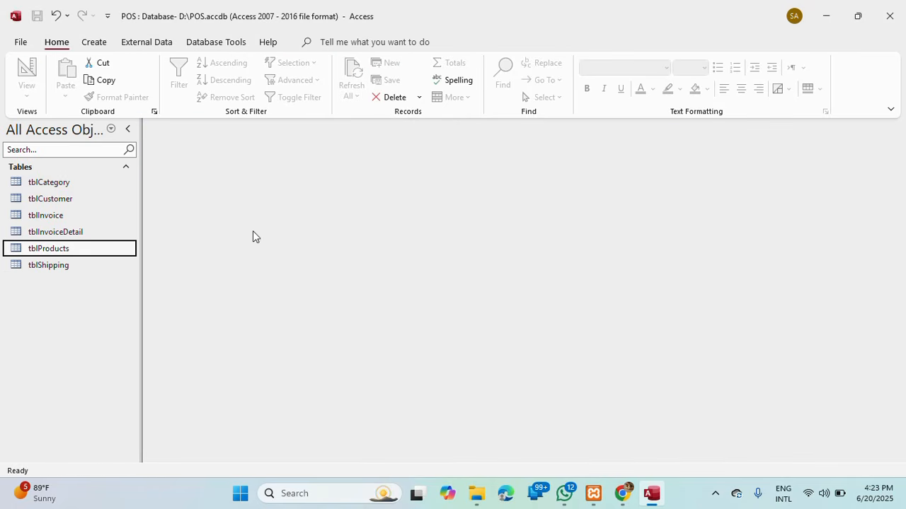
# Step: Create another table in design view and enter ID and StoreName as its first two fields
pyautogui.click(95, 41)
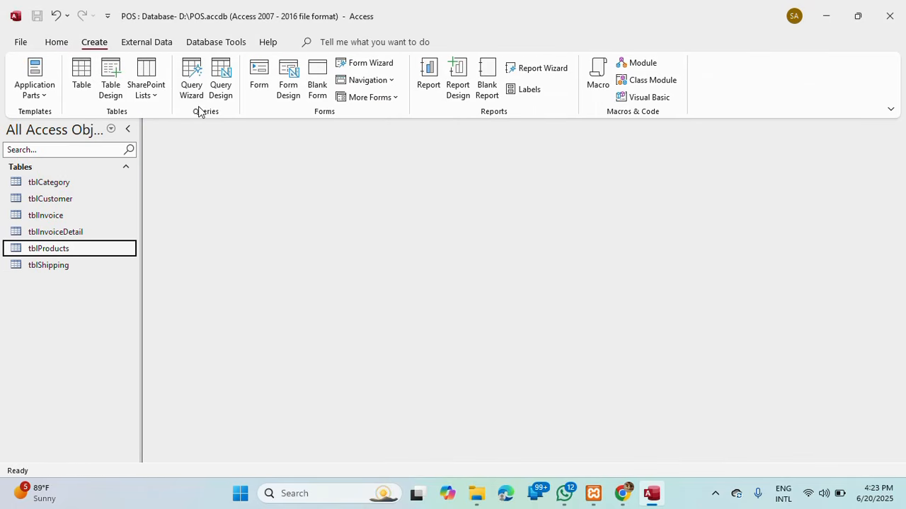
pyautogui.click(111, 86)
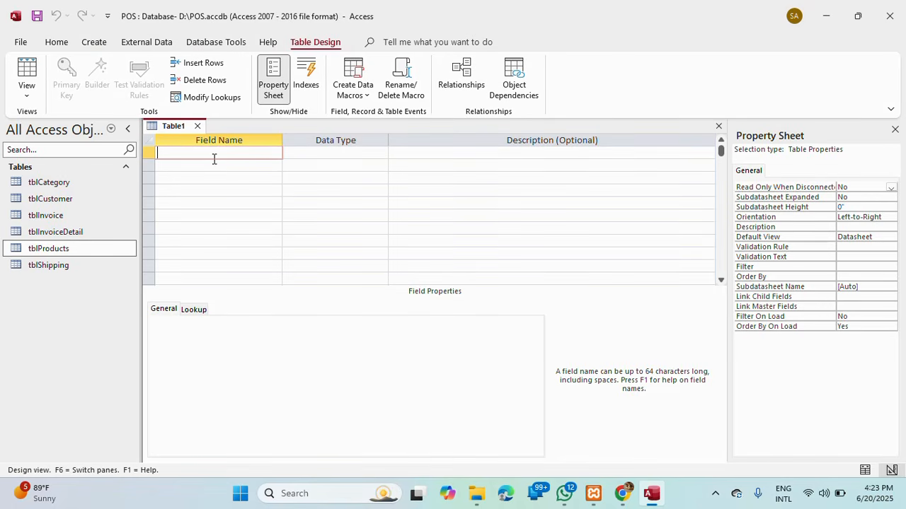
pyautogui.write('ID')
pyautogui.click(213, 170)
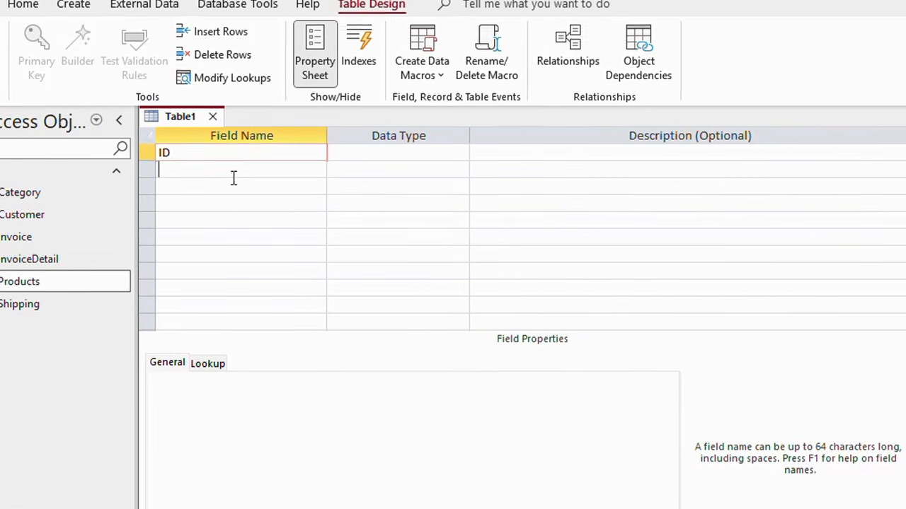
pyautogui.write('Store')
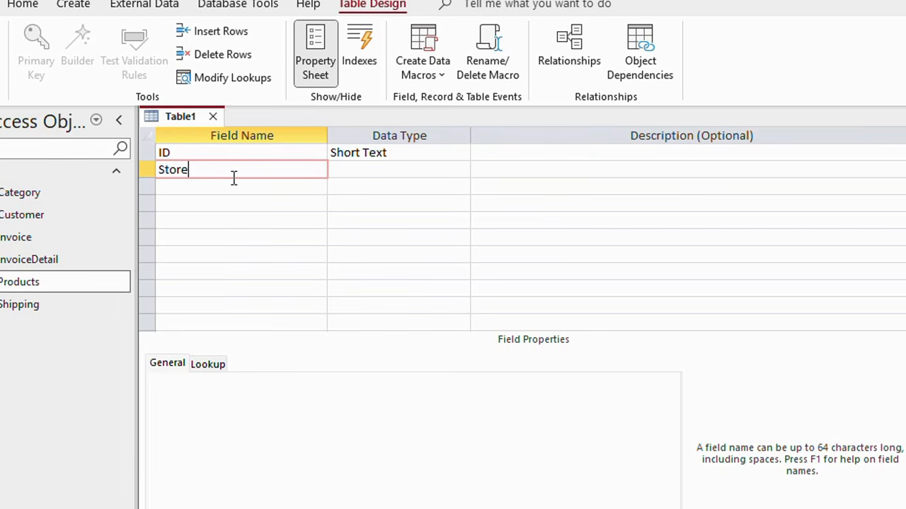
pyautogui.write('Name')
# Step: Add two Short Text fields named Address and Phone below StoreName
pyautogui.click(246, 186)
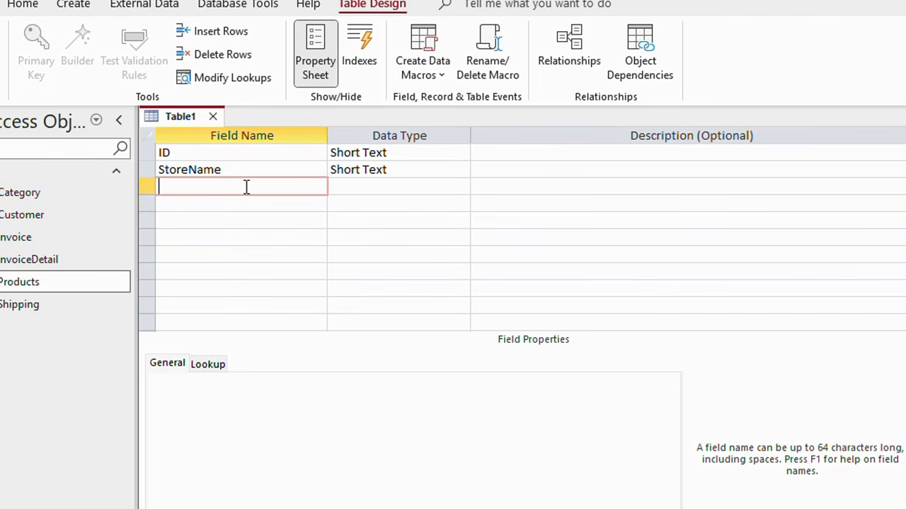
pyautogui.write('Ad')
pyautogui.write('re')
pyautogui.press('BackSpace')
pyautogui.press('BackSpace')
pyautogui.write('dress')
pyautogui.click(235, 204)
pyautogui.write('P')
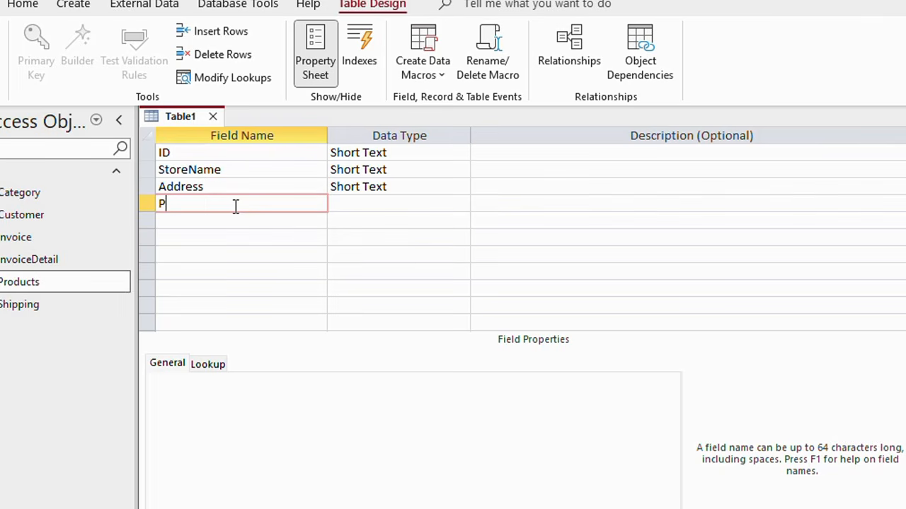
pyautogui.write('hone')
# Step: Add fields named Email and Logo below Phone, keeping the Short Text data type
pyautogui.click(226, 222)
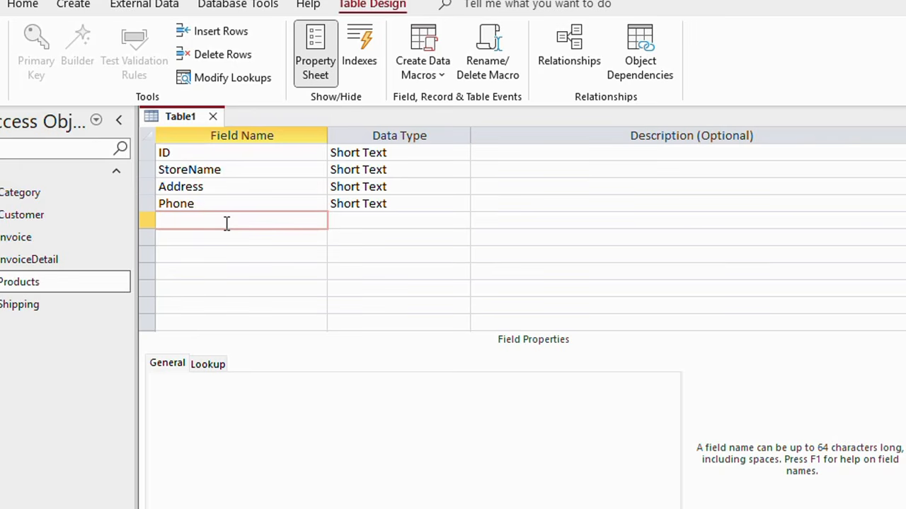
pyautogui.write('Email')
pyautogui.click(219, 237)
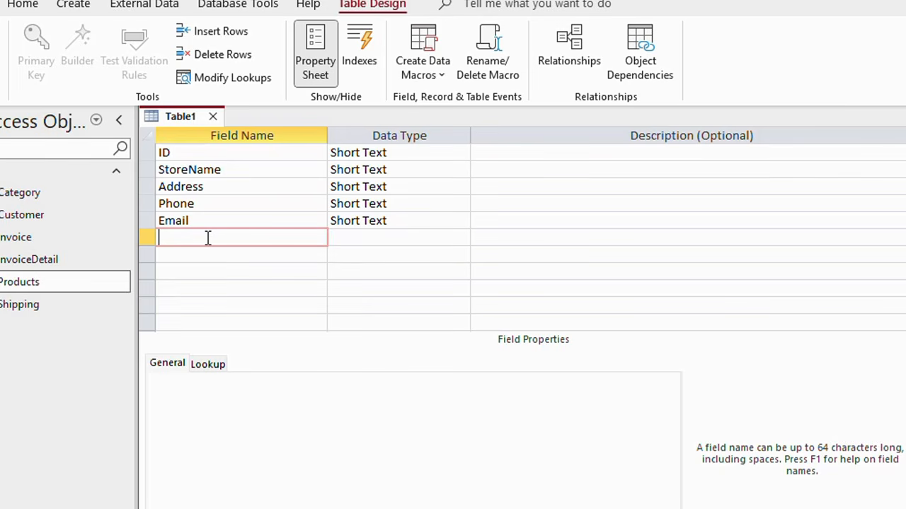
pyautogui.write('Logo')
pyautogui.click(222, 258)
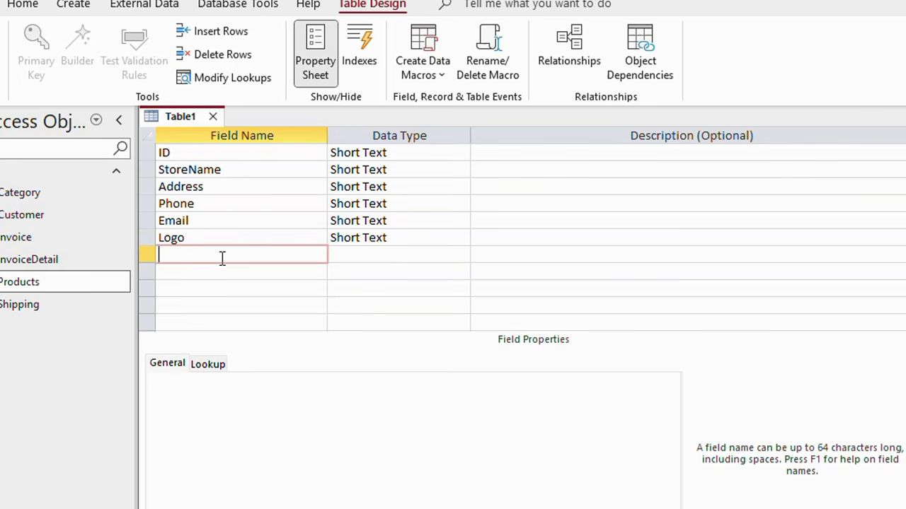
# Step: Add a field named LogoName below Logo, keeping the Short Text data type
pyautogui.write('LogoName')
pyautogui.click(357, 252)
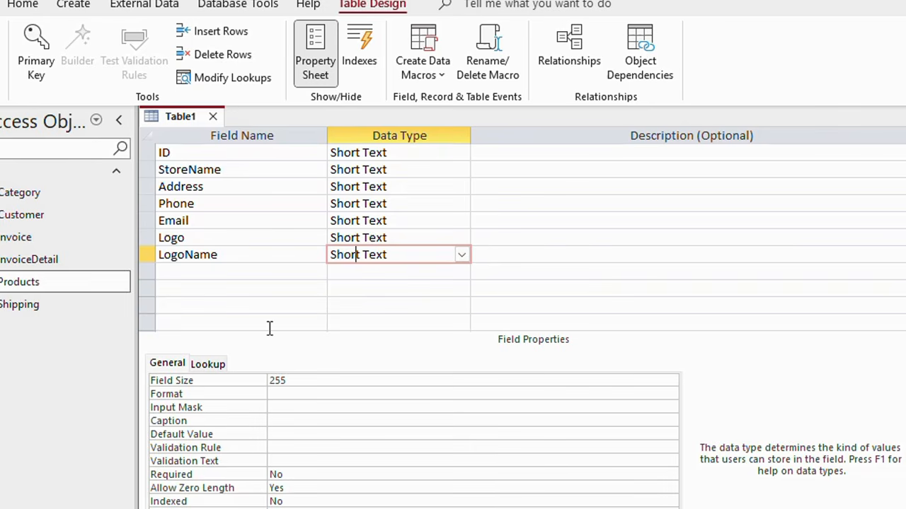
pyautogui.click(237, 259)
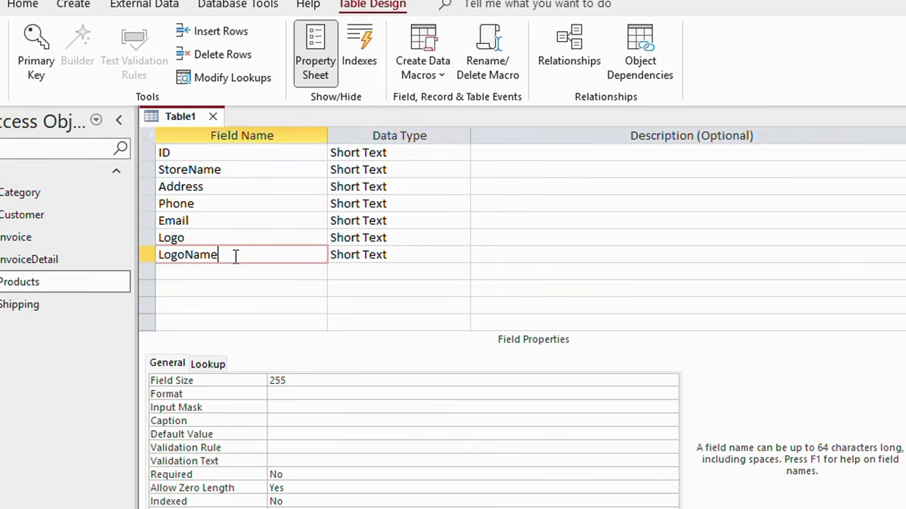
# Step: Review the Logo and LogoName fields and their data types in the table design
pyautogui.click(149, 238)
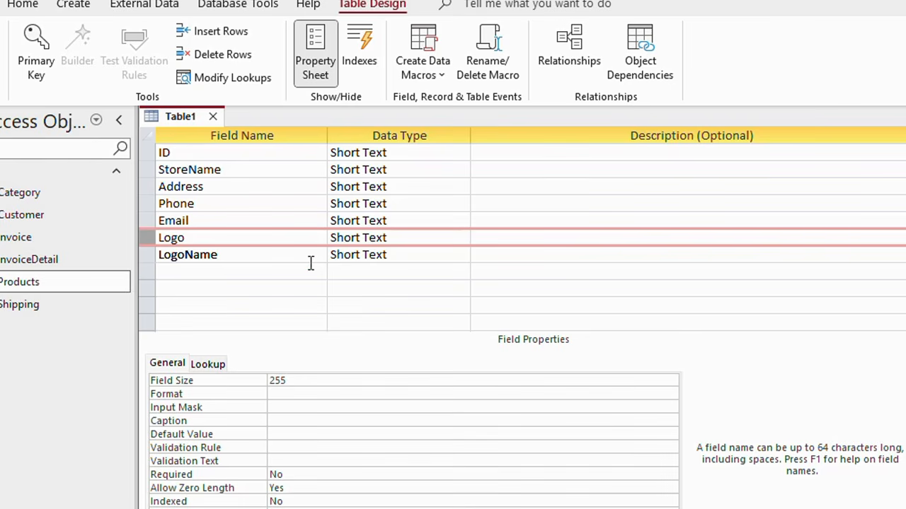
pyautogui.moveTo(157, 256); pyautogui.dragTo(260, 263)
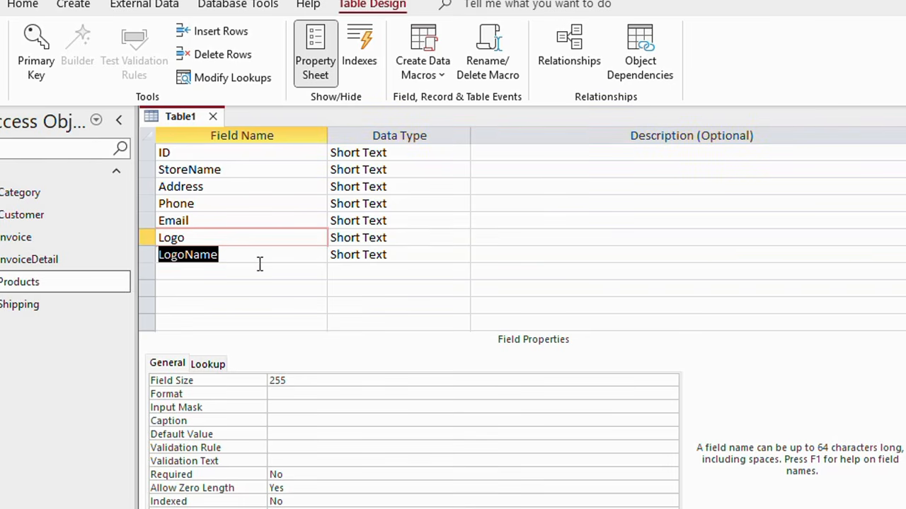
pyautogui.click(262, 253)
pyautogui.click(401, 258)
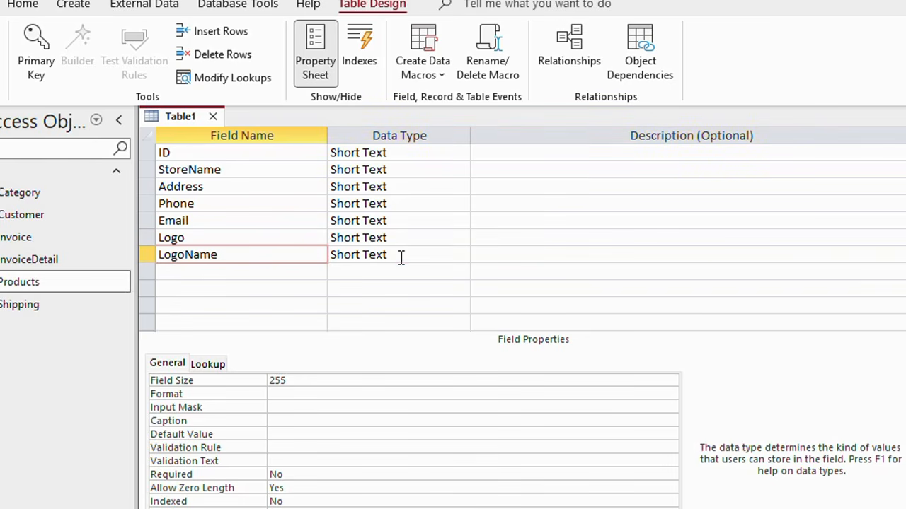
pyautogui.click(407, 239)
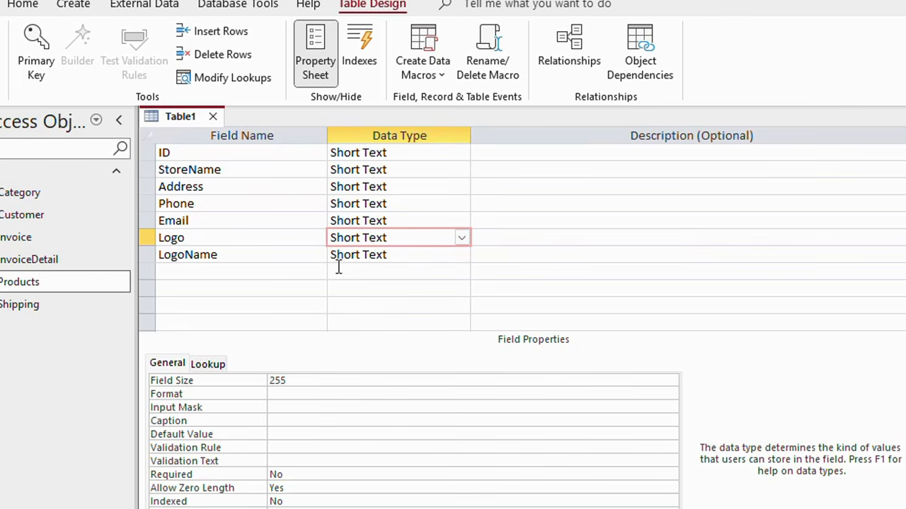
pyautogui.click(404, 253)
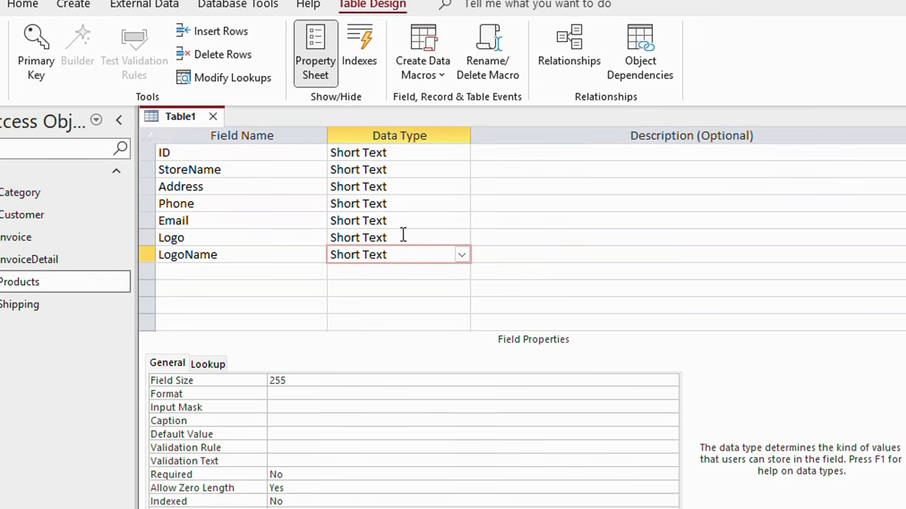
pyautogui.click(402, 237)
pyautogui.click(398, 255)
pyautogui.click(147, 235)
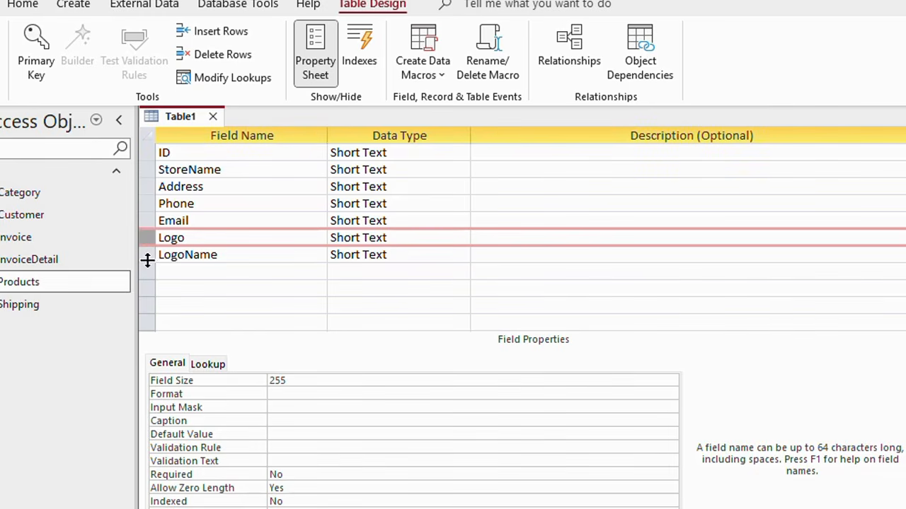
pyautogui.click(147, 257)
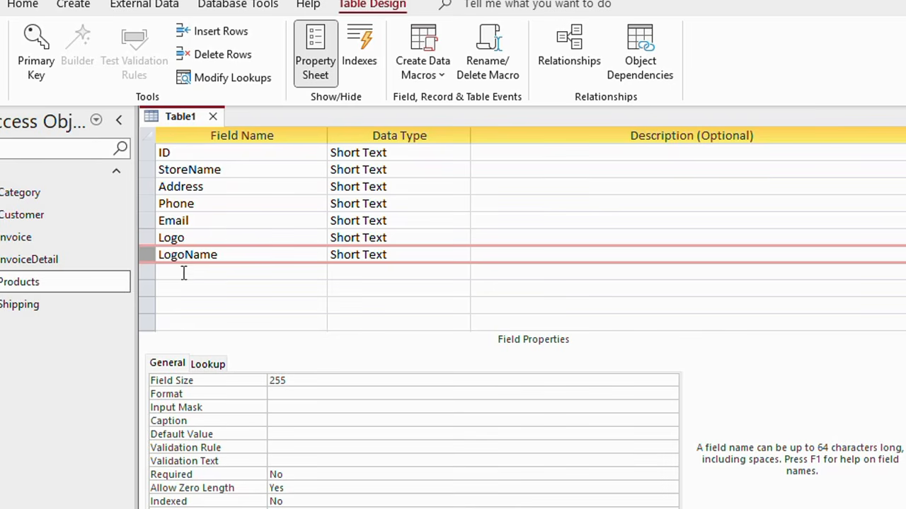
# Step: Close the new table, saving it as tblAbout and agreeing to have a primary key created
pyautogui.click(213, 116)
pyautogui.click(537, 313)
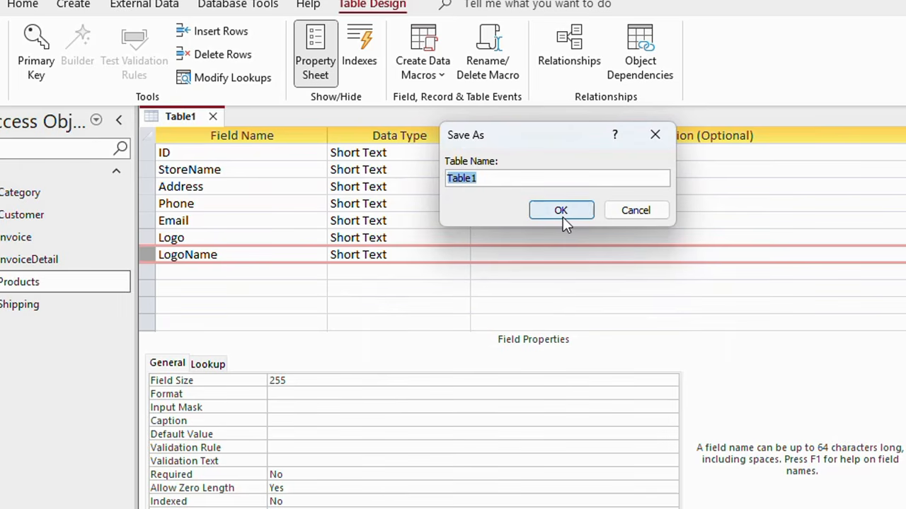
pyautogui.write('T')
pyautogui.press('BackSpace')
pyautogui.write('tblAbout')
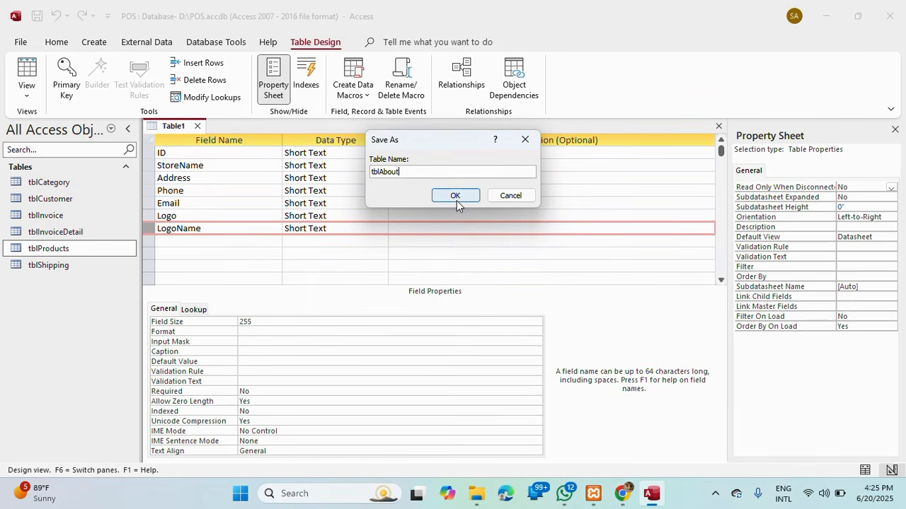
pyautogui.click(456, 198)
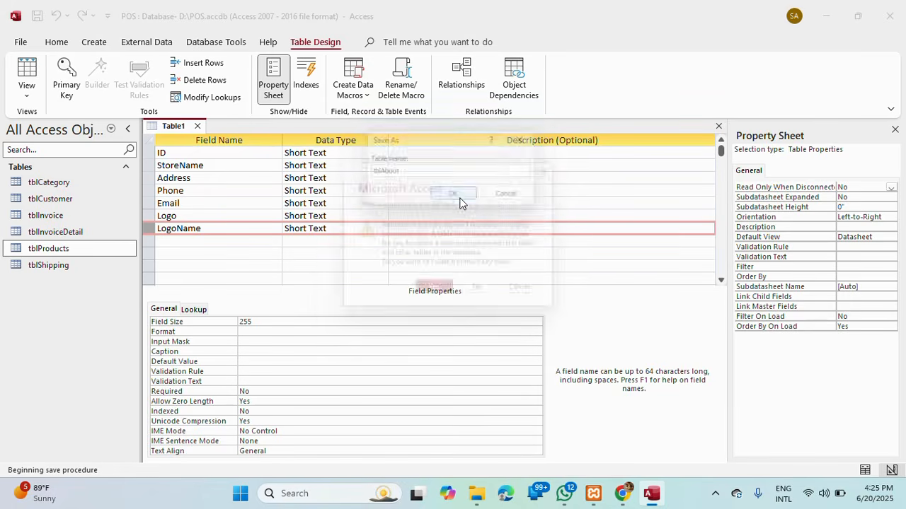
pyautogui.click(436, 295)
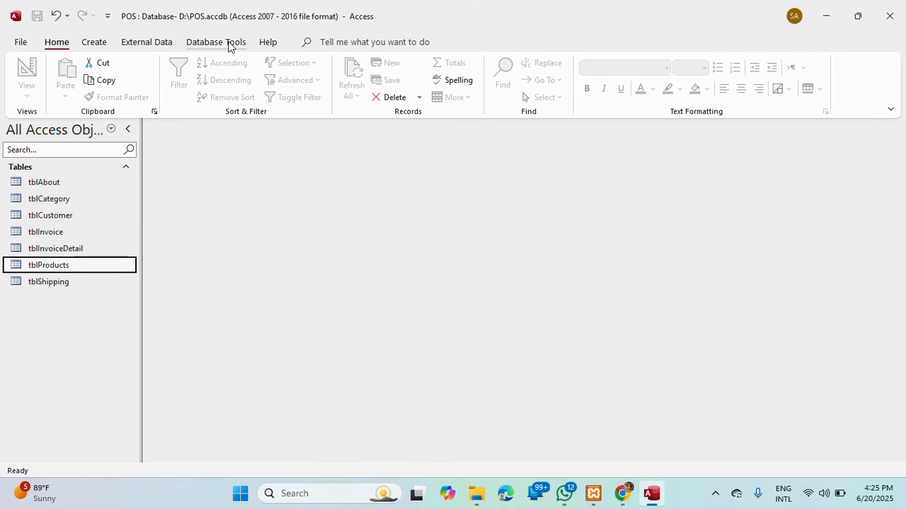
# Step: Create another table in design view and enter ID and FullName as its first two fields
pyautogui.click(94, 44)
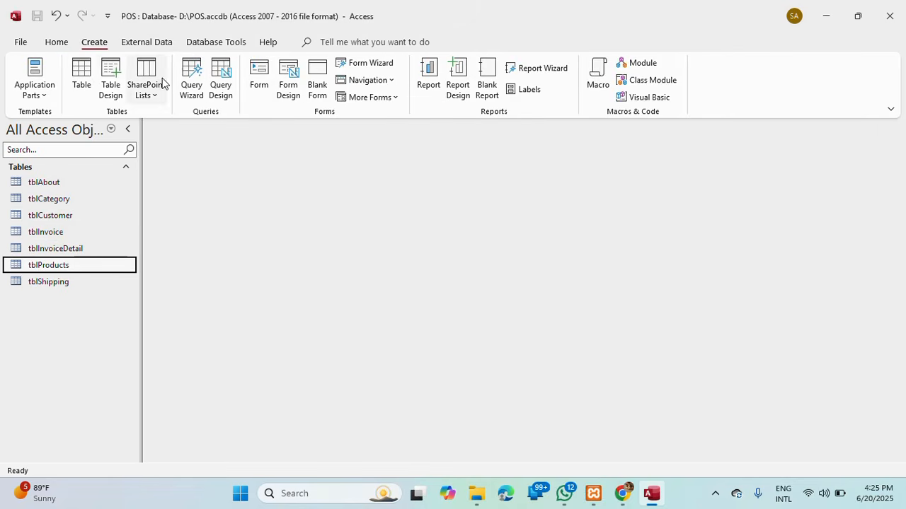
pyautogui.click(111, 71)
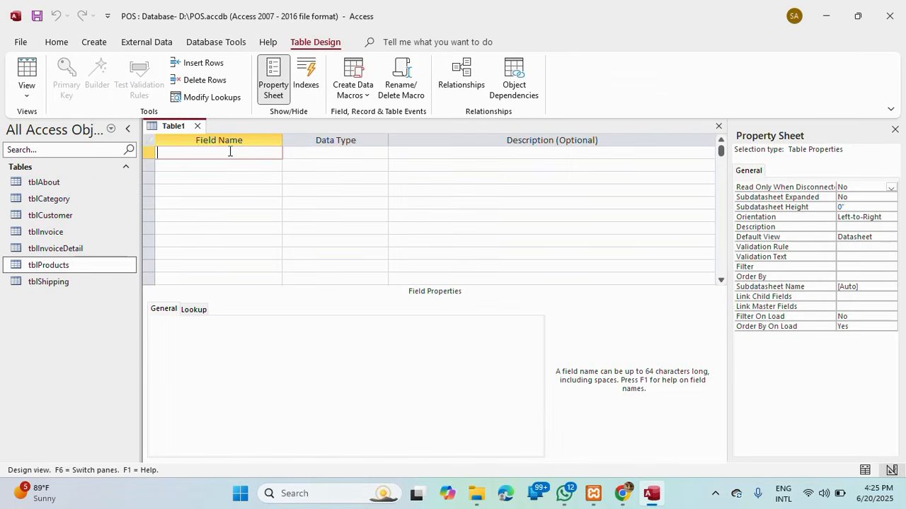
pyautogui.write('ID')
pyautogui.click(204, 161)
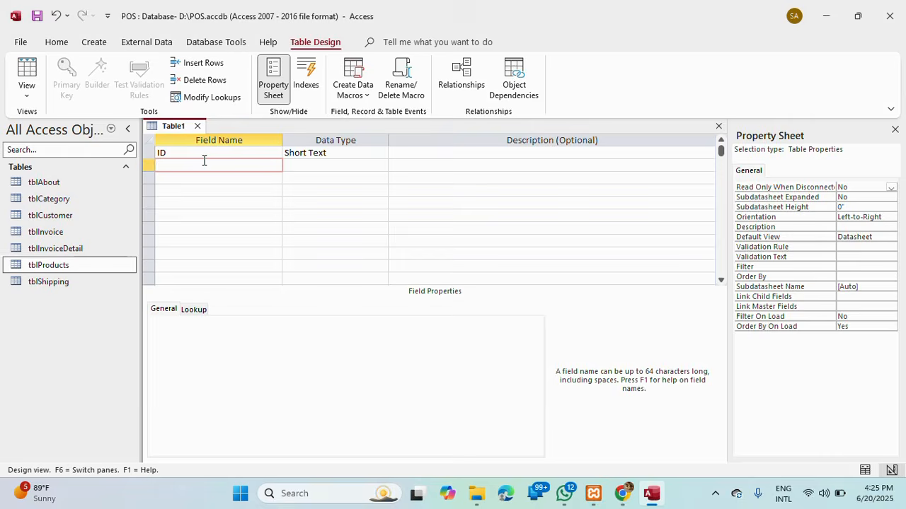
pyautogui.write('Full')
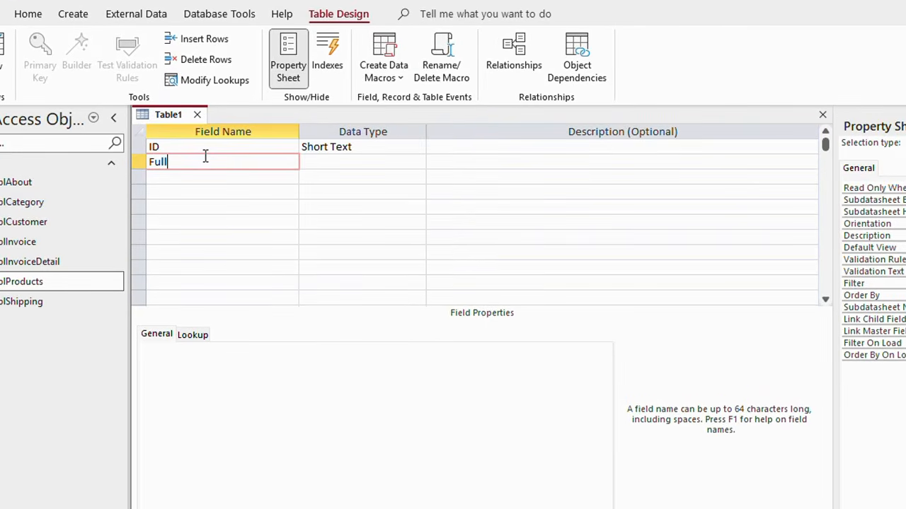
pyautogui.write('Name')
# Step: Add two Short Text fields named Email and Password below FullName
pyautogui.click(198, 178)
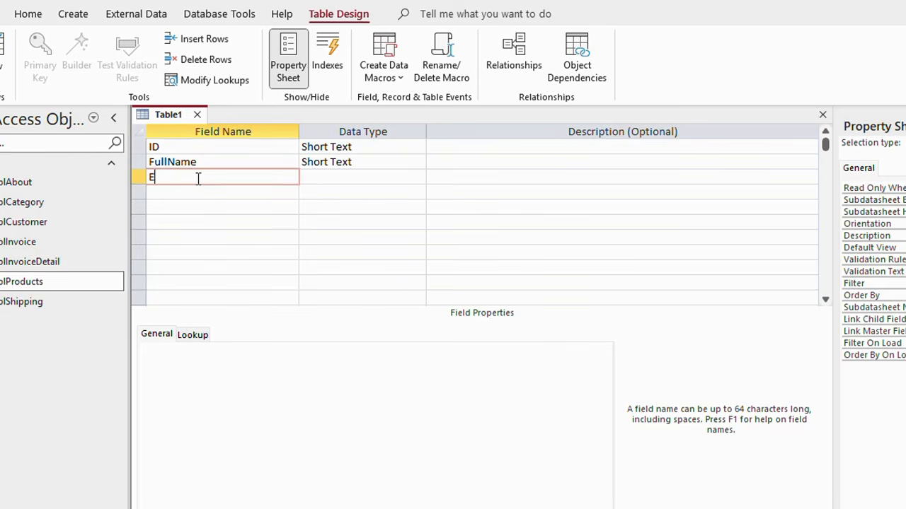
pyautogui.write('Email')
pyautogui.click(193, 189)
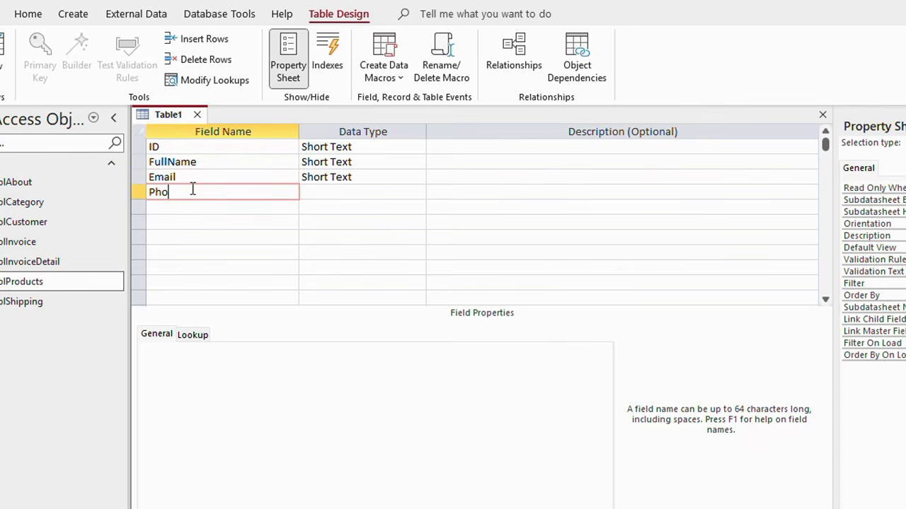
pyautogui.press('BackSpace')
pyautogui.press('BackSpace')
pyautogui.click(194, 178)
pyautogui.click(195, 206)
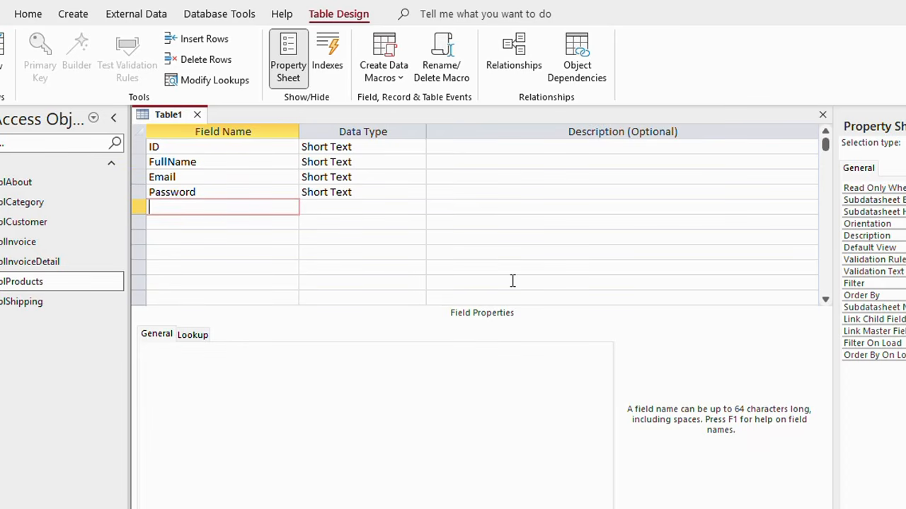
# Step: Review the FullName, Email and Password field names entered in the new table
pyautogui.click(226, 192)
pyautogui.moveTo(148, 162); pyautogui.dragTo(273, 159)
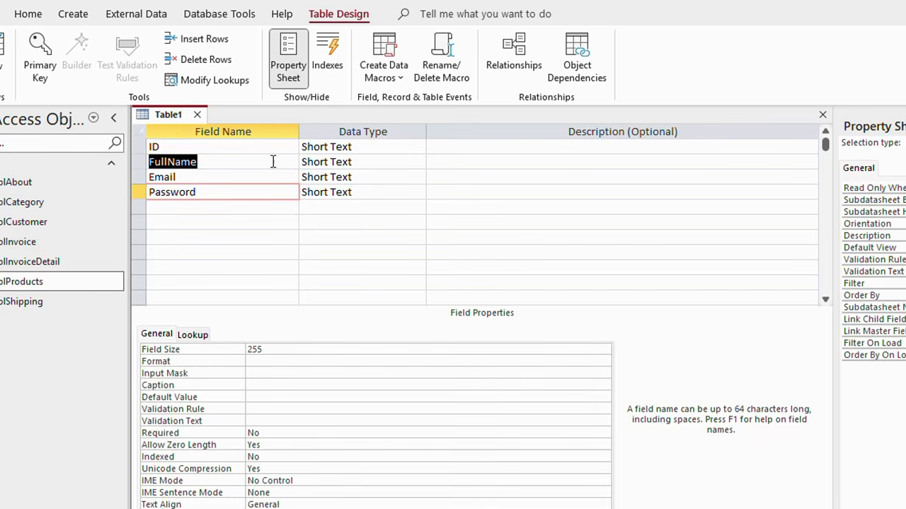
pyautogui.moveTo(186, 179); pyautogui.dragTo(150, 177)
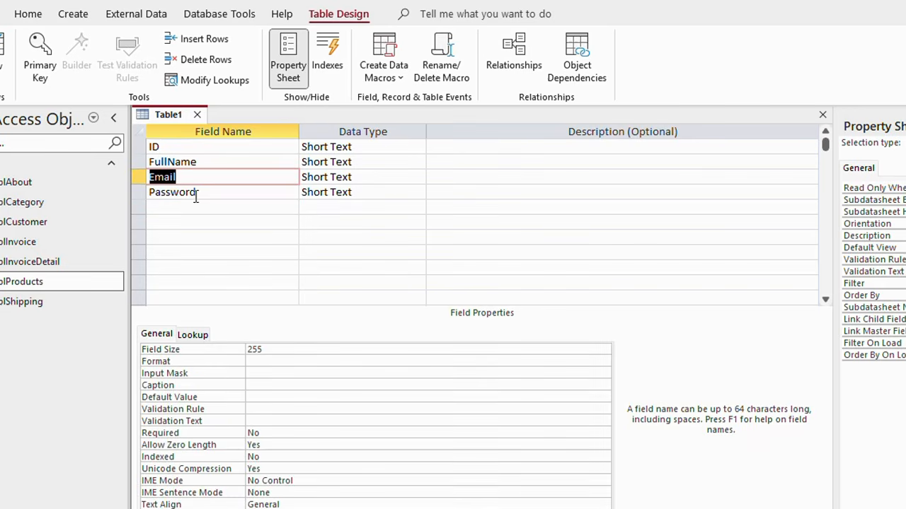
pyautogui.moveTo(198, 192); pyautogui.dragTo(124, 191)
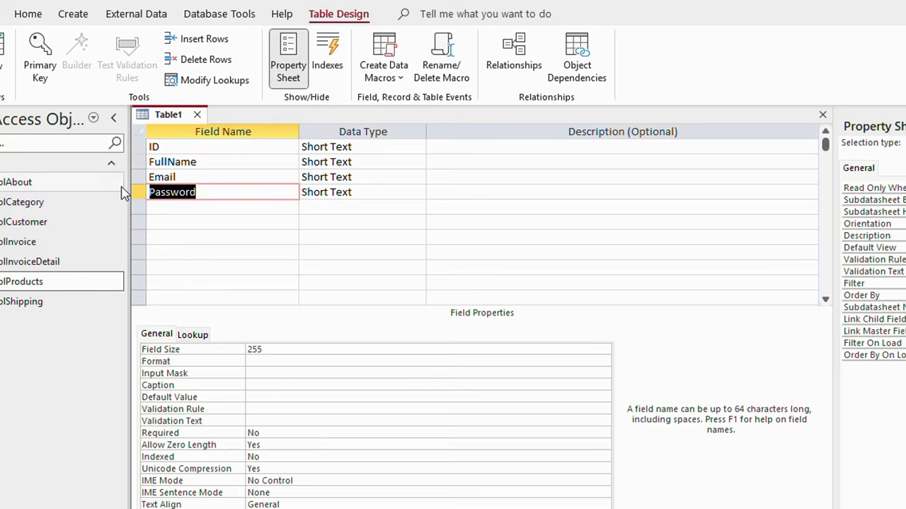
pyautogui.click(184, 177)
pyautogui.click(207, 193)
pyautogui.click(203, 177)
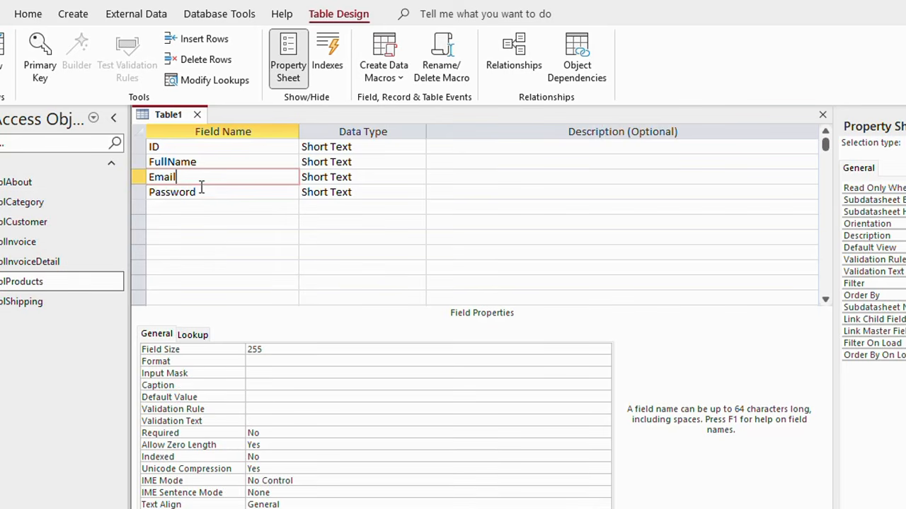
pyautogui.click(205, 193)
pyautogui.click(203, 179)
pyautogui.click(203, 191)
pyautogui.click(202, 180)
pyautogui.doubleClick(183, 176)
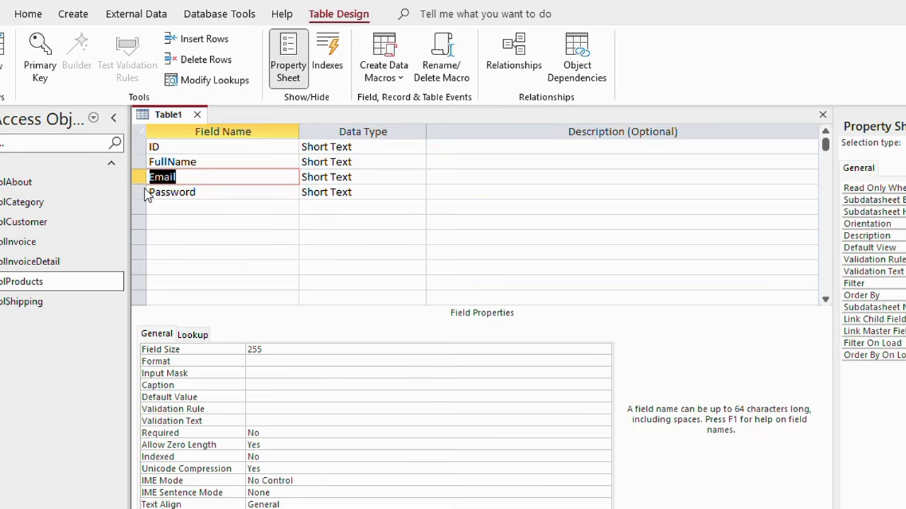
pyautogui.doubleClick(200, 194)
pyautogui.click(211, 161)
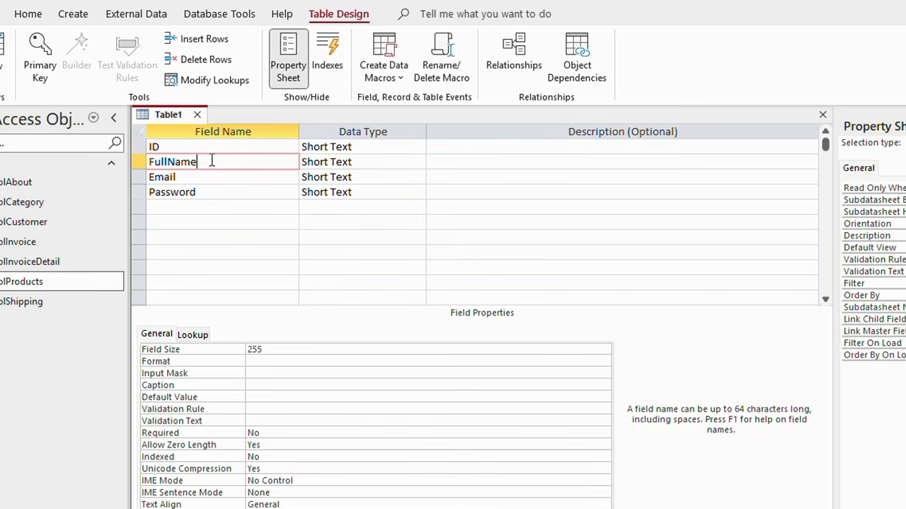
pyautogui.click(200, 192)
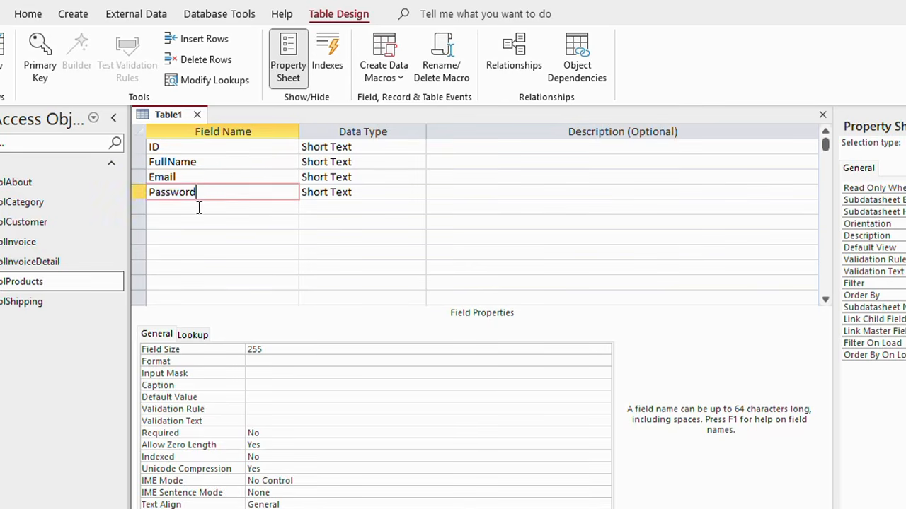
# Step: Add a field named CreatedOn below Password with the Date/Time data type
pyautogui.click(210, 206)
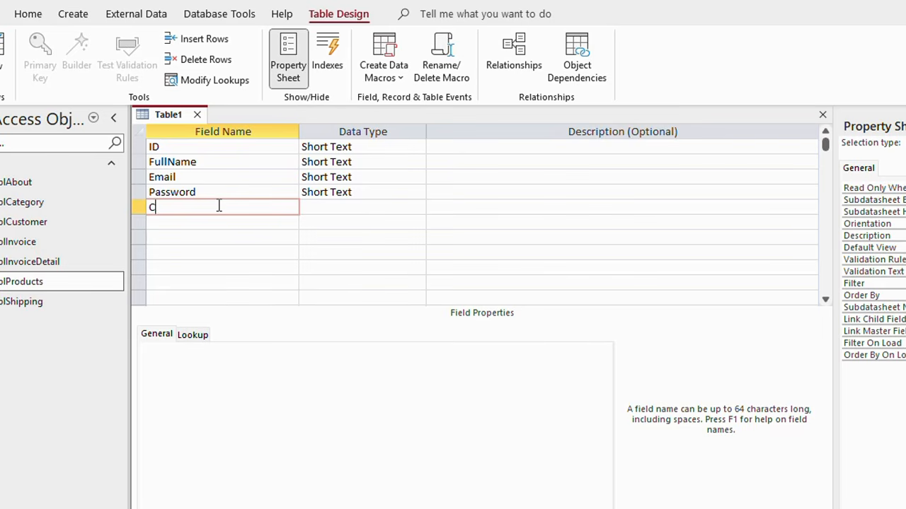
pyautogui.write('CreatedOn')
pyautogui.click(343, 209)
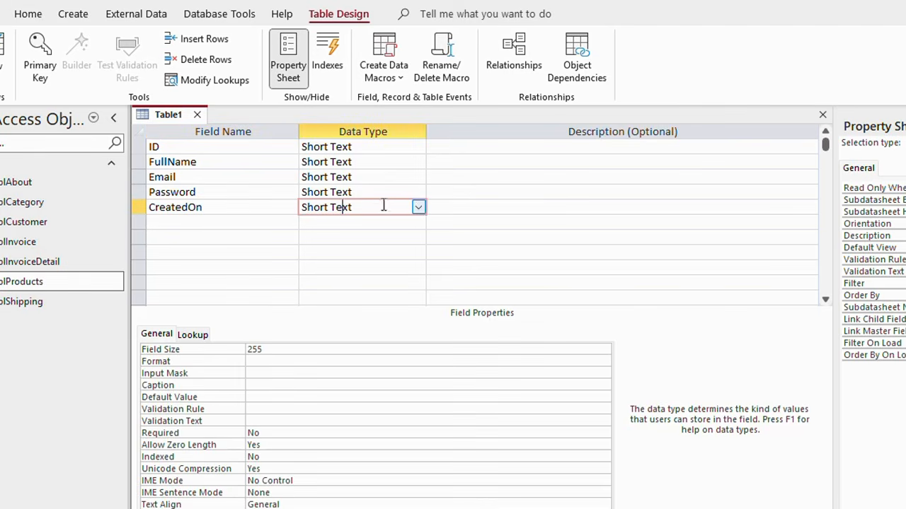
pyautogui.click(419, 207)
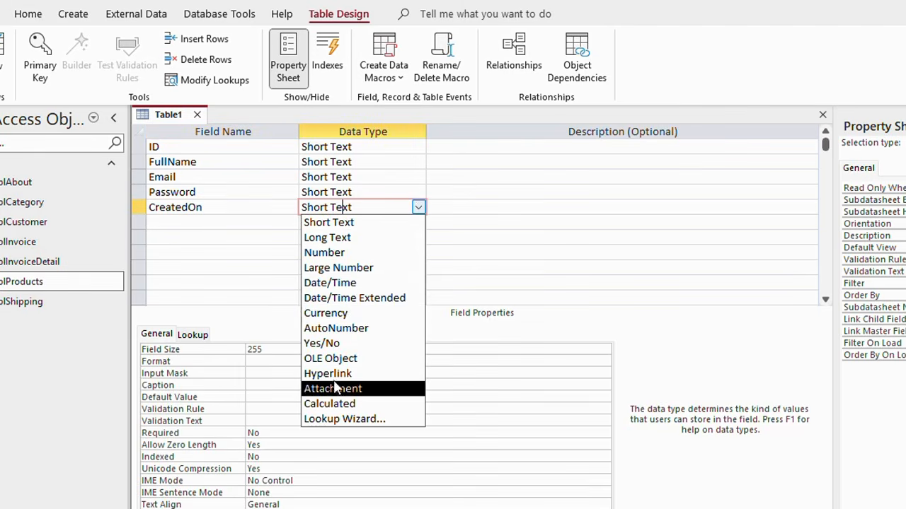
pyautogui.click(340, 283)
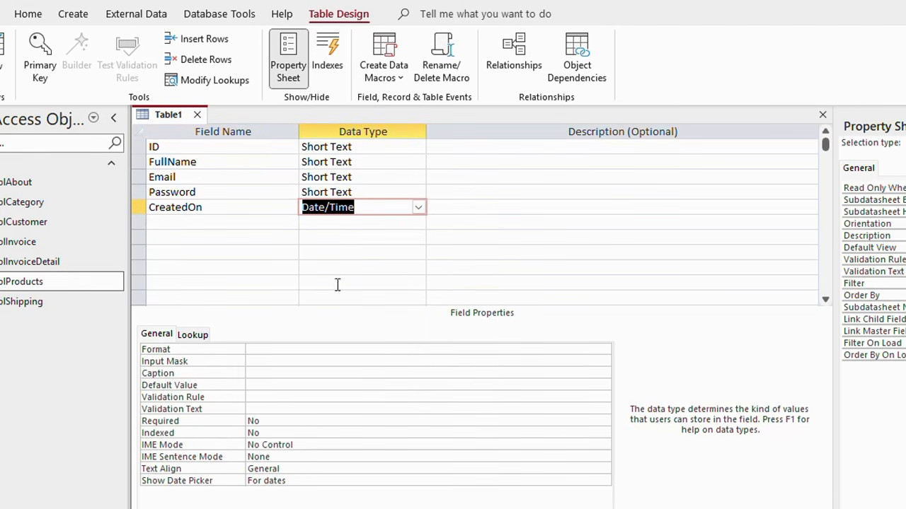
pyautogui.click(194, 222)
# Step: Set the CreatedOn field's format to dd-mmm-yyyy and its default value to =Date()
pyautogui.click(366, 206)
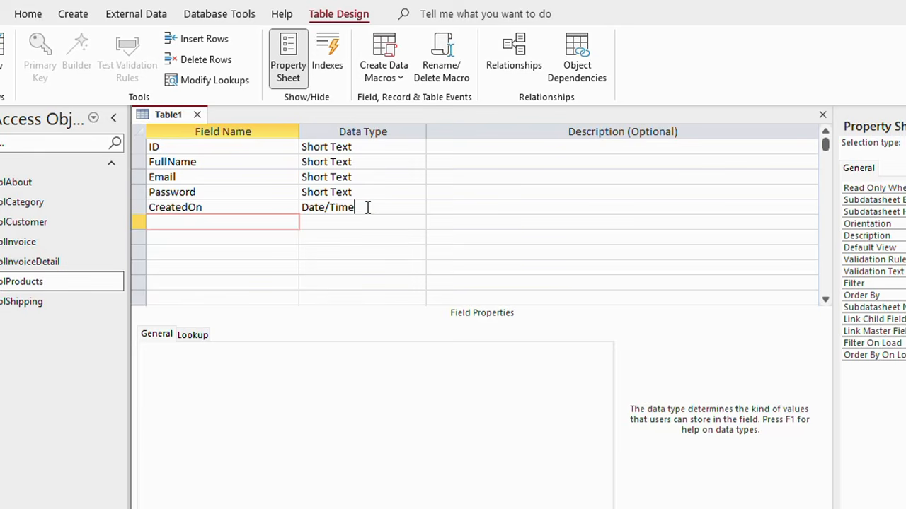
pyautogui.click(261, 349)
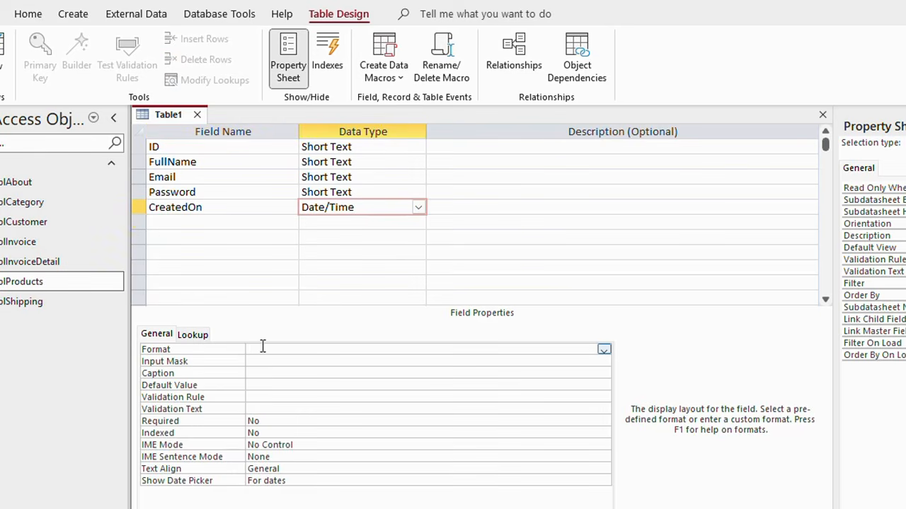
pyautogui.write('dd-mmm-yyyy')
pyautogui.click(270, 384)
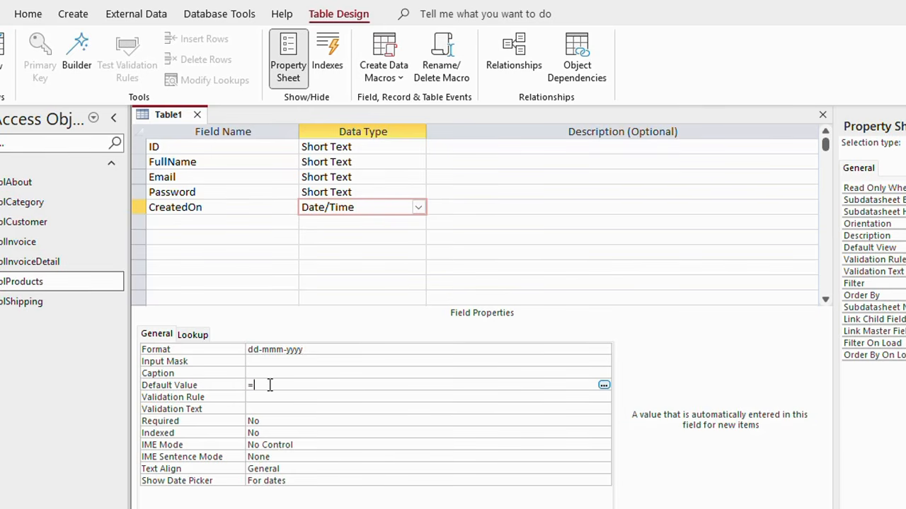
pyautogui.write('=Date()')
pyautogui.click(318, 349)
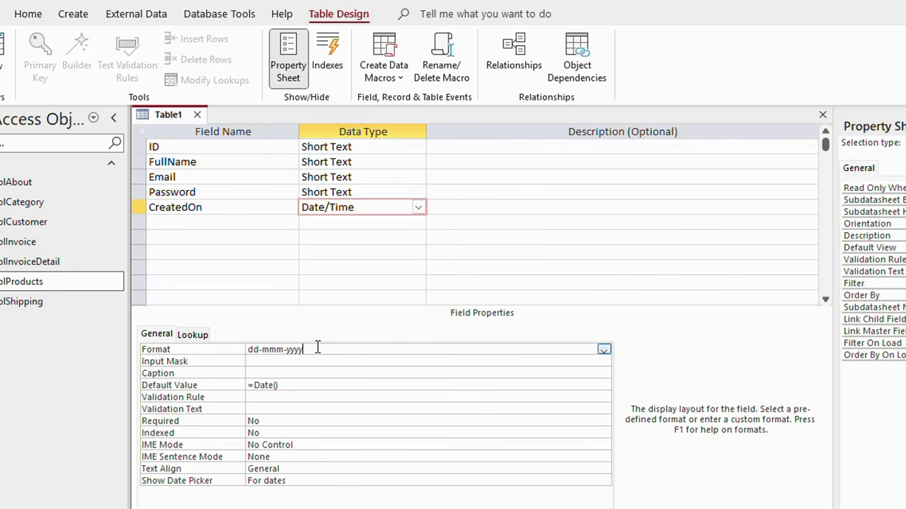
pyautogui.rightClick(170, 116)
pyautogui.click(200, 120)
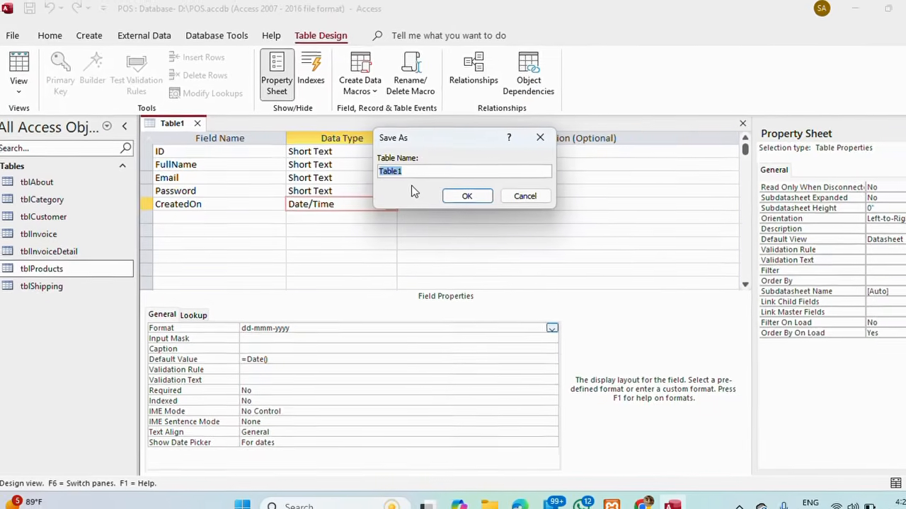
pyautogui.write('tblUser')
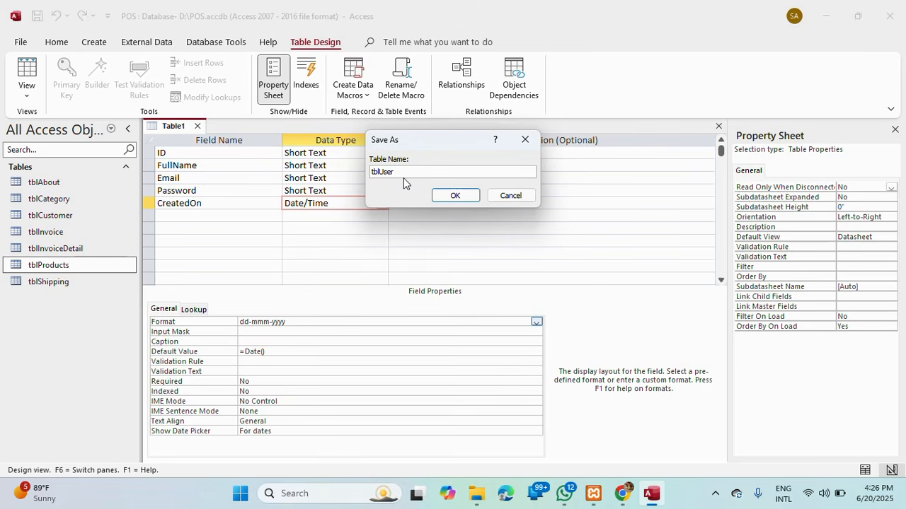
pyautogui.write('s')
pyautogui.click(454, 195)
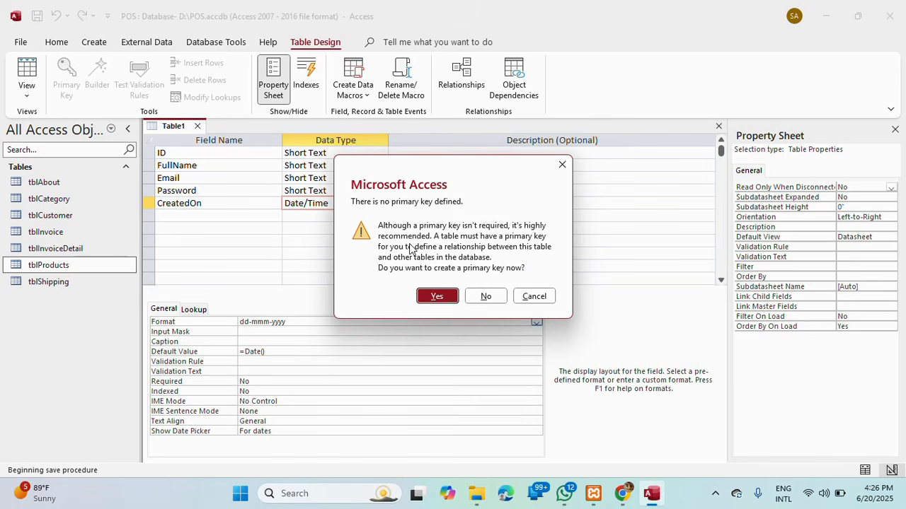
pyautogui.click(534, 296)
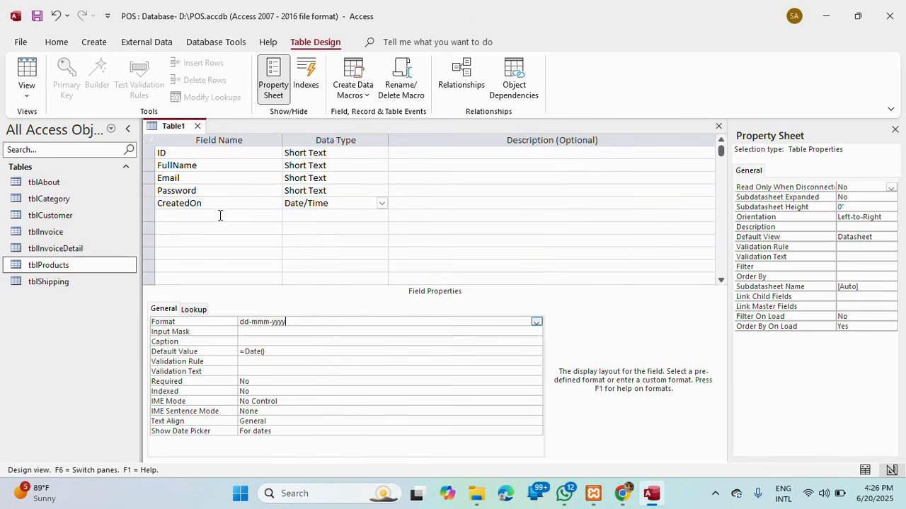
# Step: Make the ID field the table's primary key and set its data type to AutoNumber
pyautogui.click(153, 152)
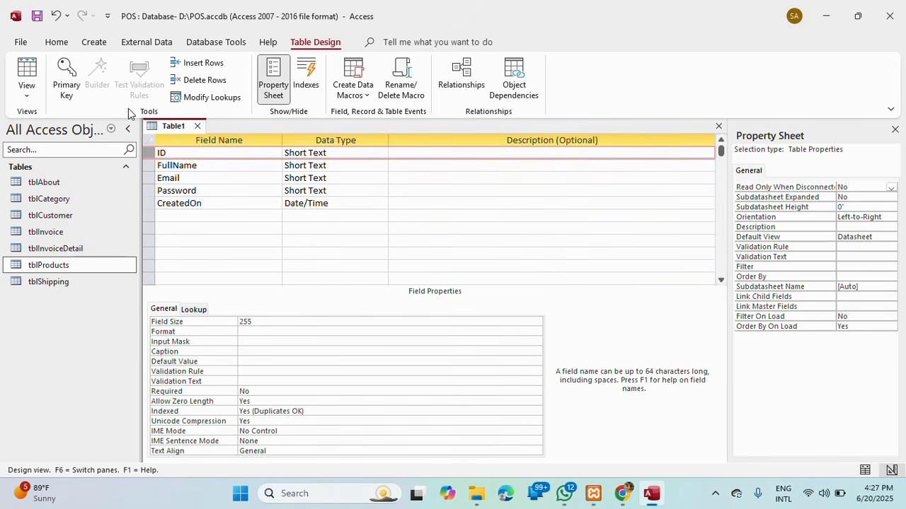
pyautogui.click(74, 74)
pyautogui.click(355, 153)
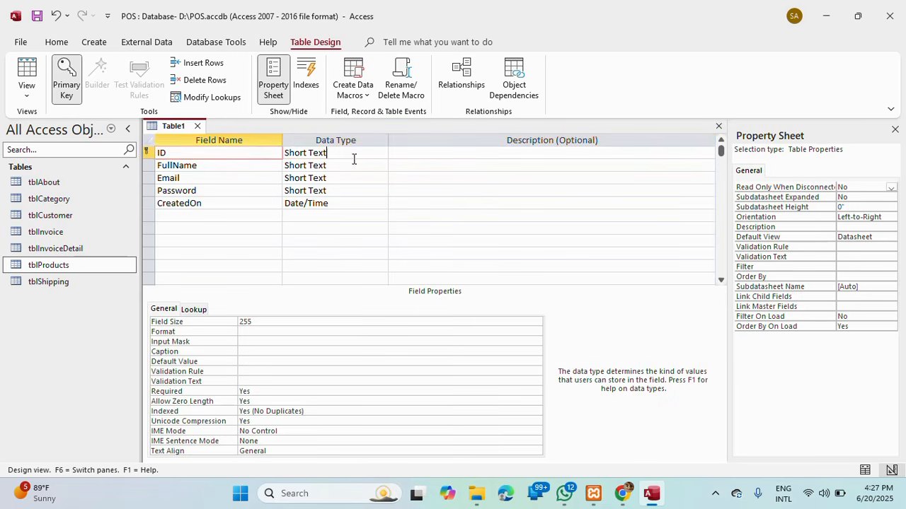
pyautogui.click(380, 153)
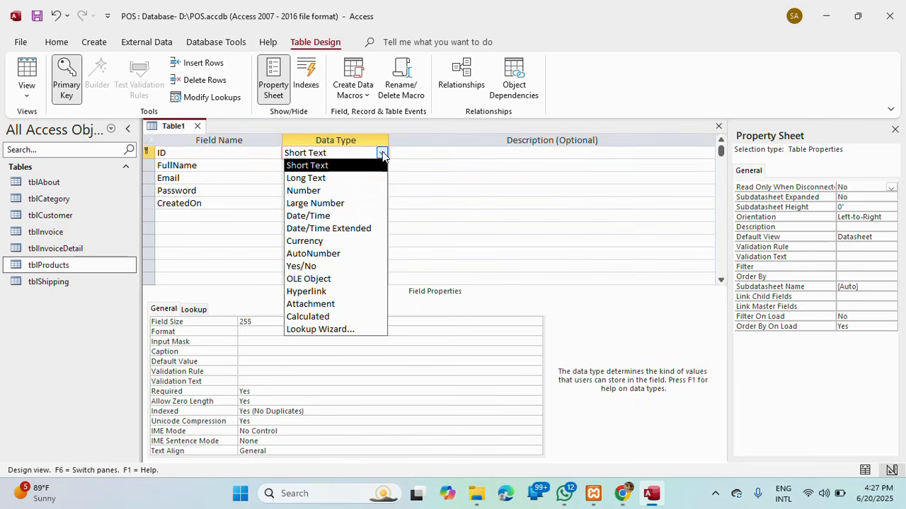
pyautogui.click(333, 255)
# Step: Save the new table as tblUsers and close it
pyautogui.rightClick(170, 127)
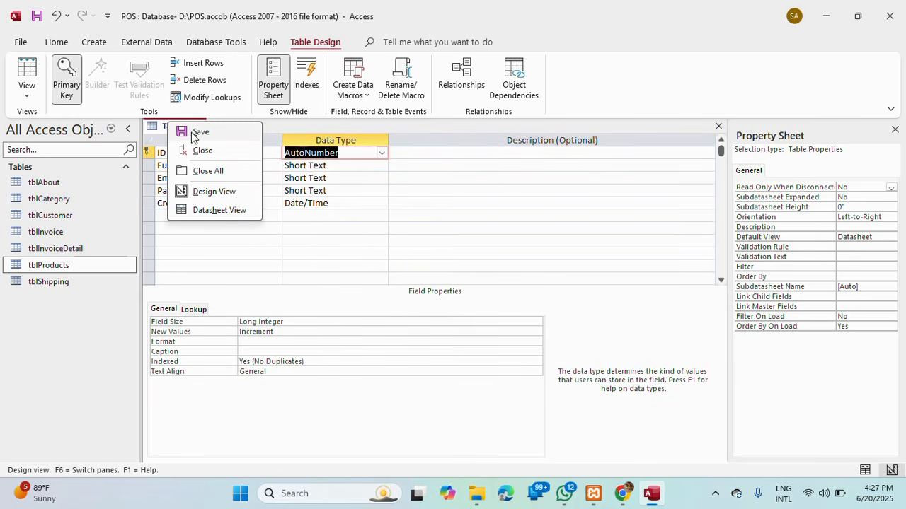
pyautogui.click(192, 135)
pyautogui.click(417, 171)
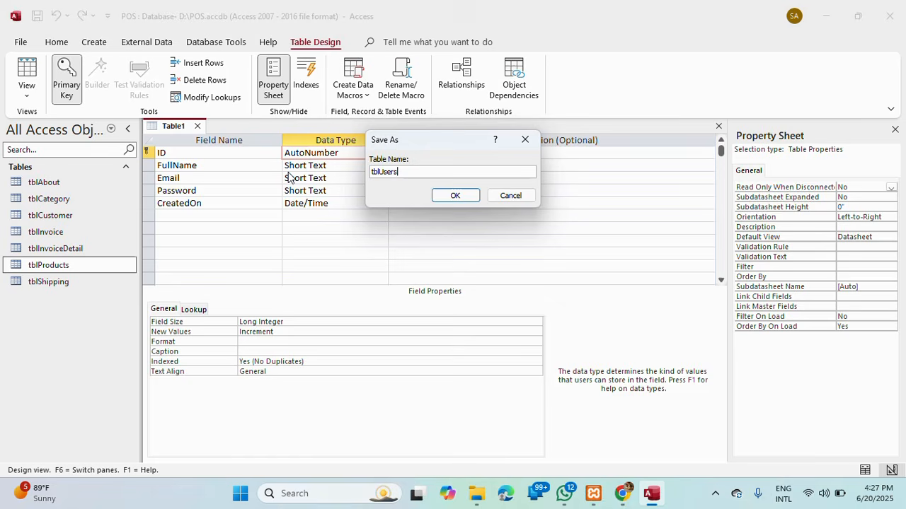
pyautogui.click(460, 196)
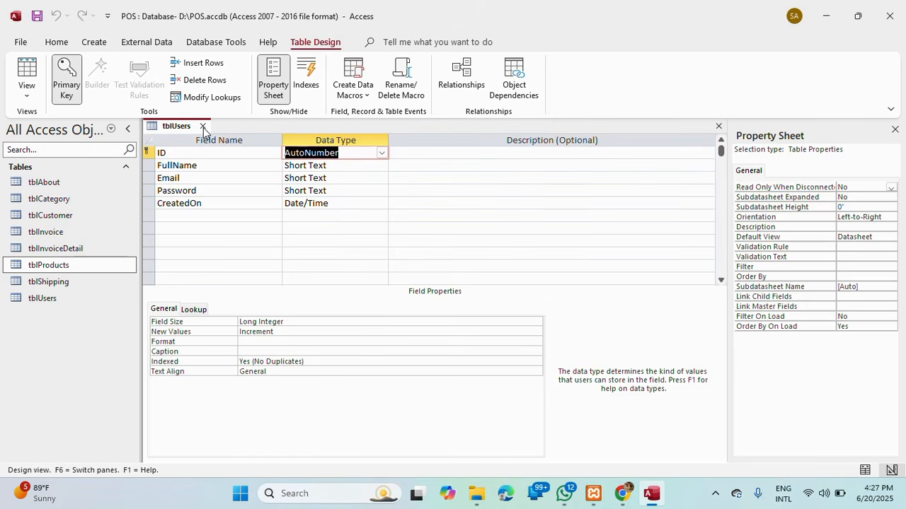
pyautogui.click(203, 125)
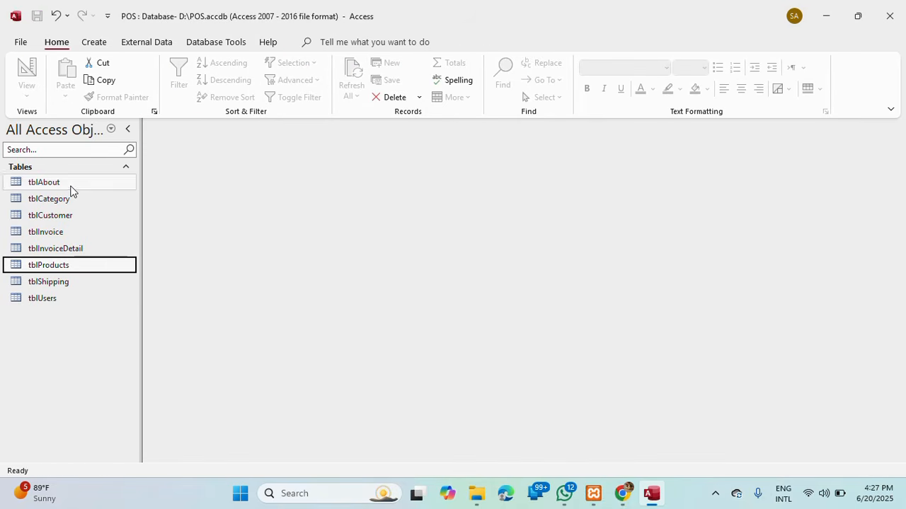
# Step: Review the database's list of tables one by one, from tblAbout through tblUsers
pyautogui.click(70, 187)
pyautogui.click(70, 203)
pyautogui.click(69, 218)
pyautogui.click(68, 232)
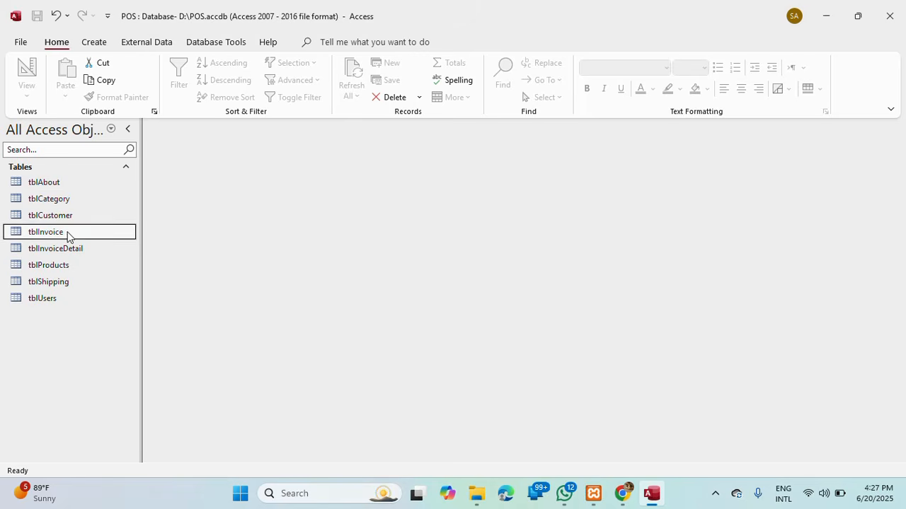
pyautogui.click(72, 249)
pyautogui.click(68, 266)
pyautogui.click(64, 282)
pyautogui.click(61, 299)
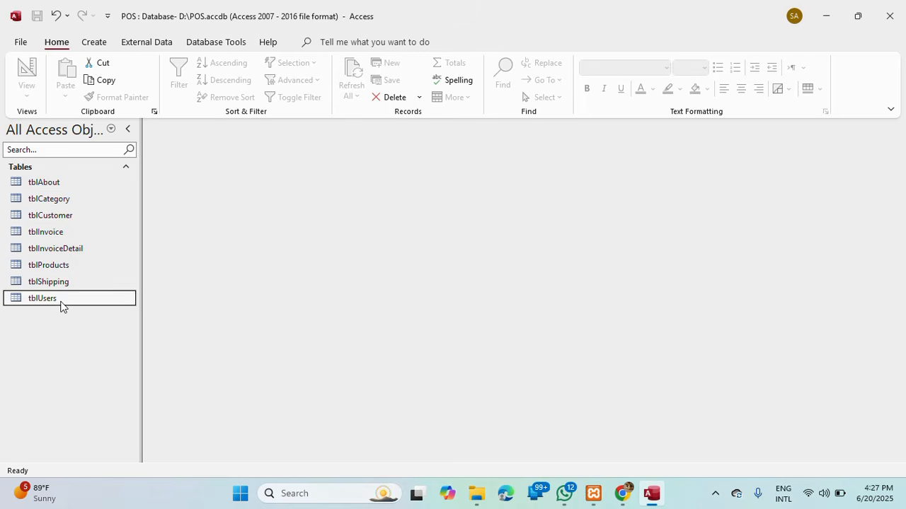